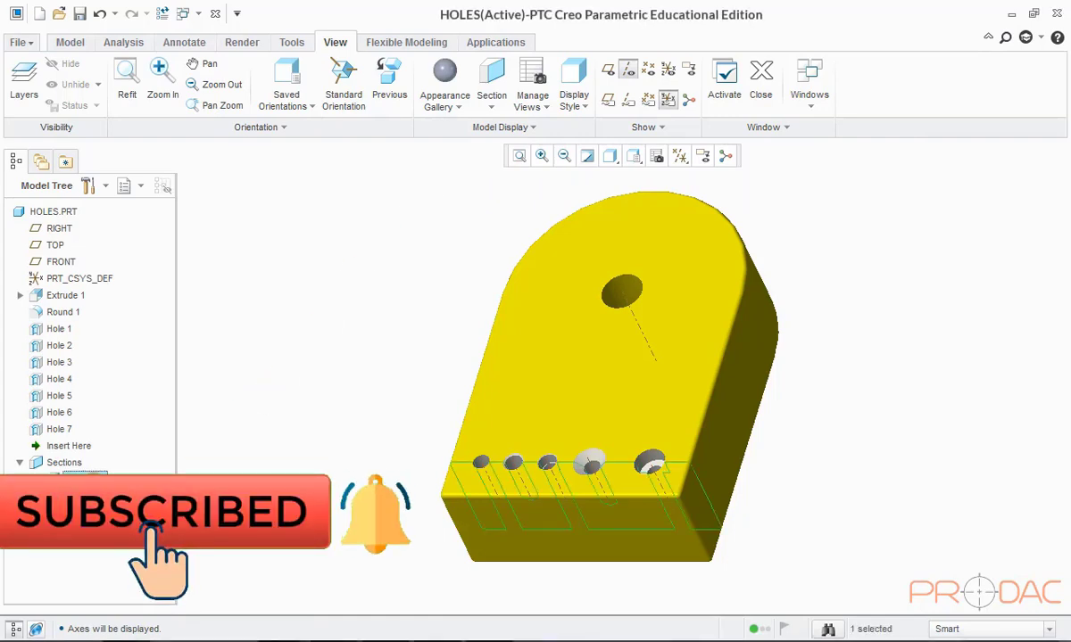
Activate cross-section XSEC0001 and examine the cut holes in the FRONT view orientation
right_click(80, 479)
click(156, 219)
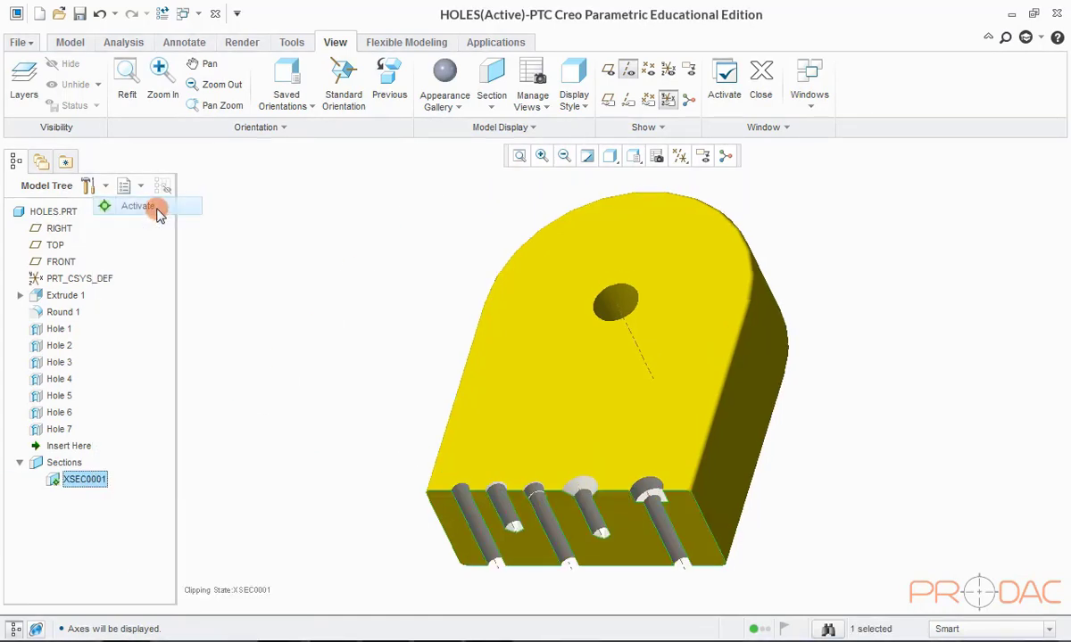
middle_drag(503, 244, 624, 183)
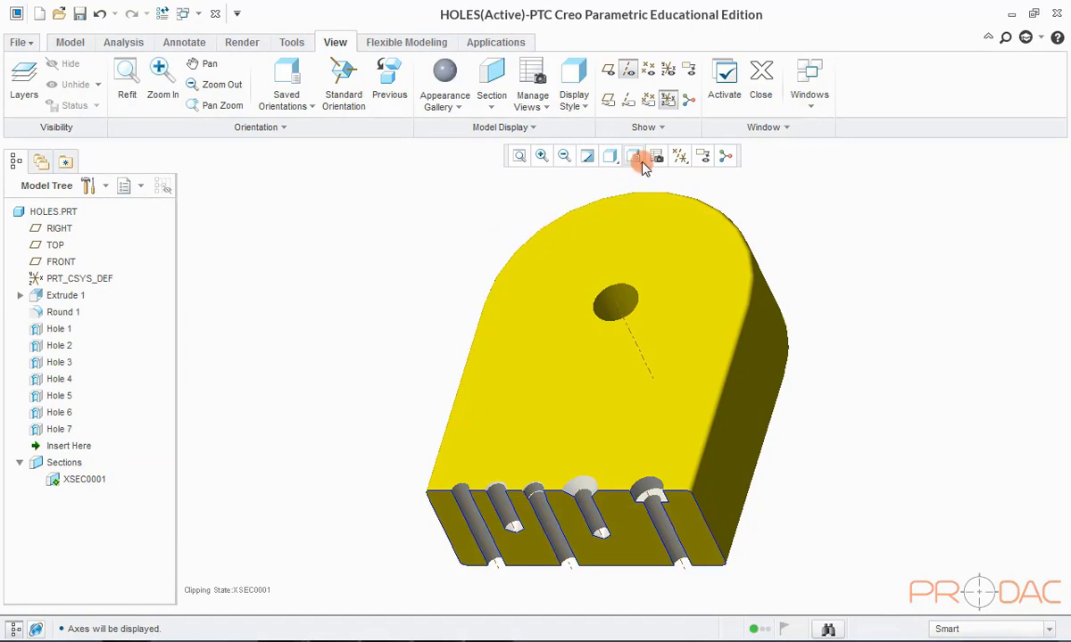
click(636, 157)
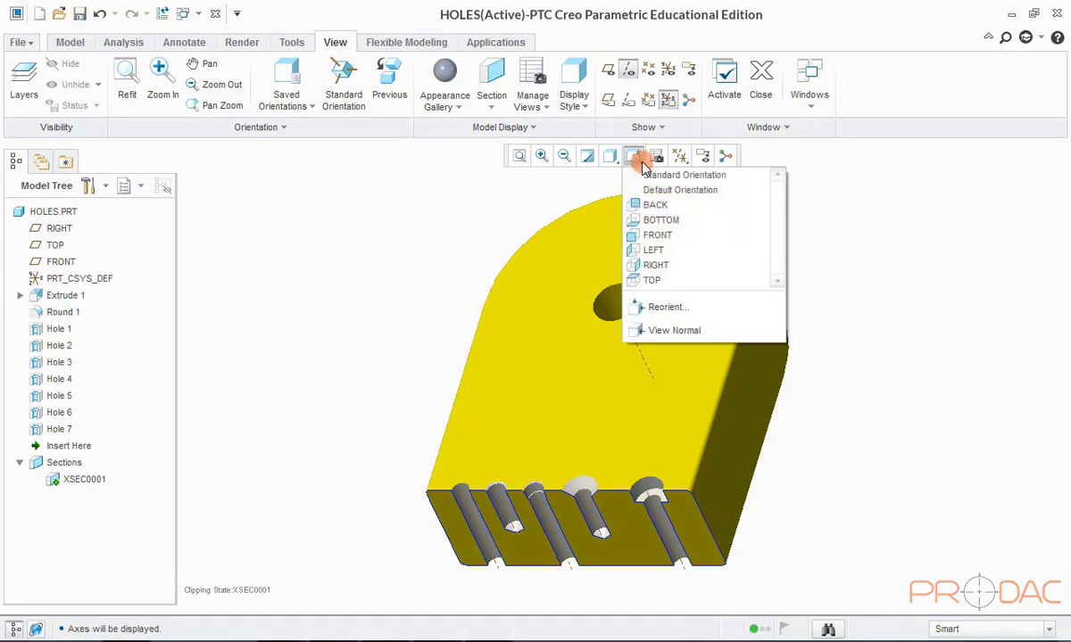
click(647, 237)
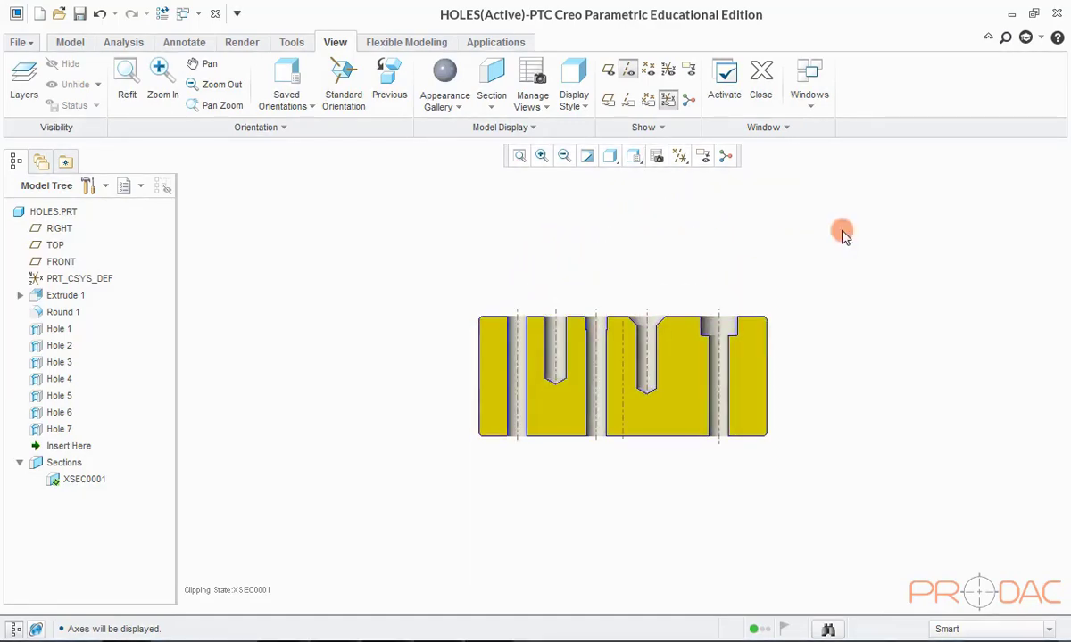
scroll(616, 334, up, 5)
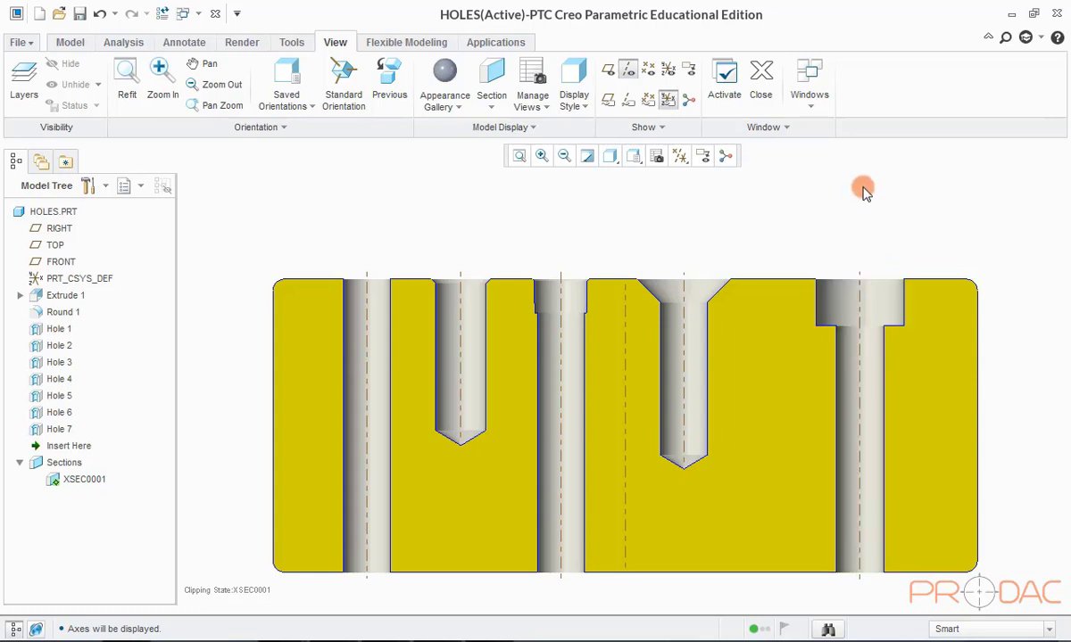
Return the model to its default orientation and deactivate cross-section XSEC0001
key(ctrl+d)
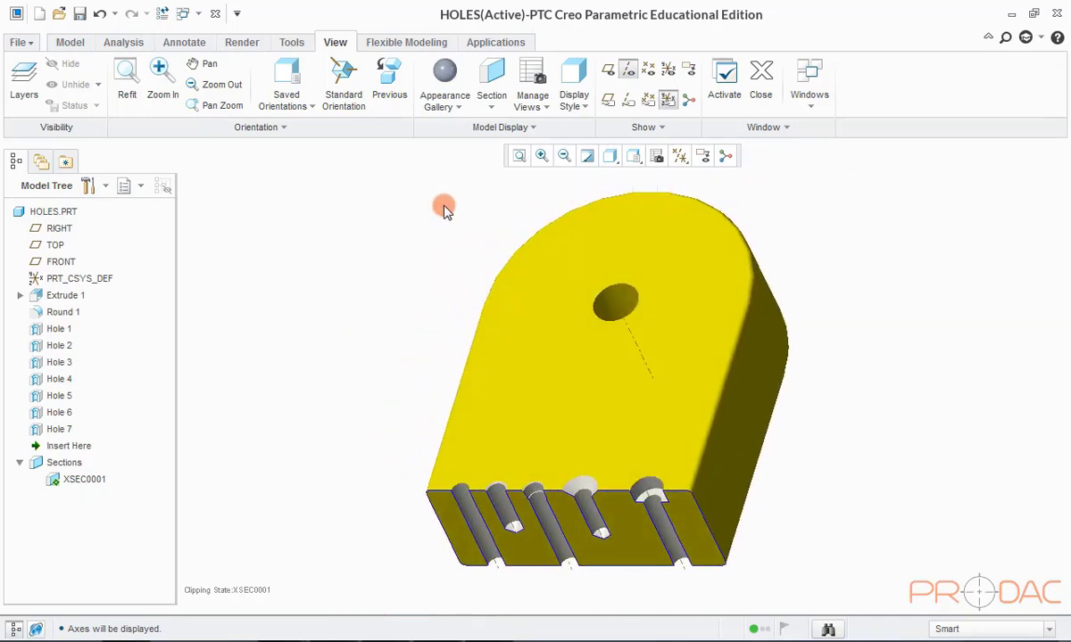
click(96, 480)
right_click(99, 481)
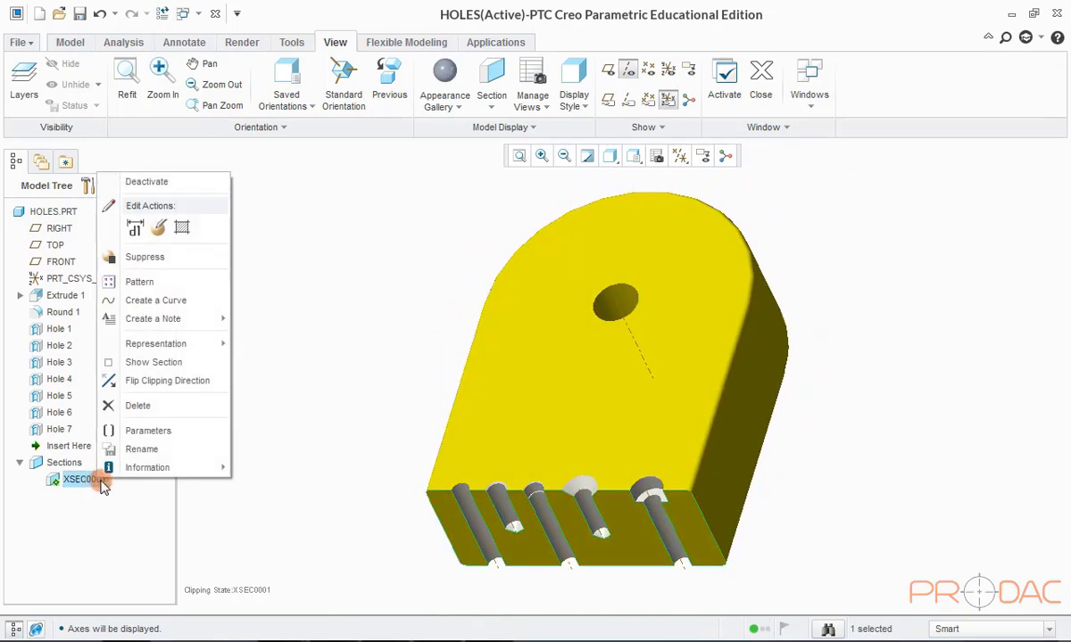
click(156, 186)
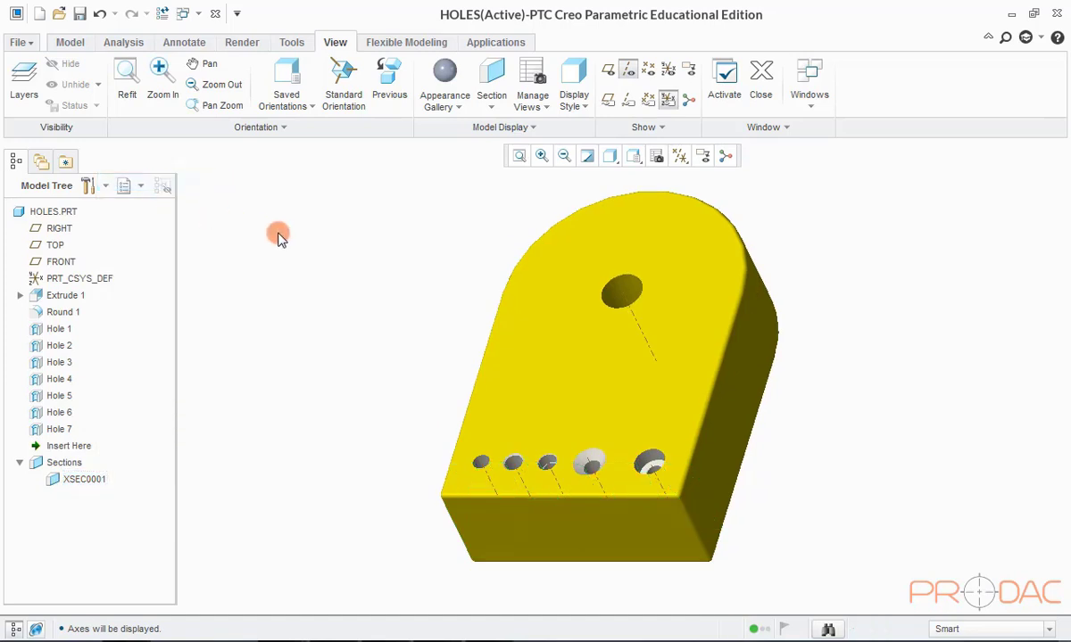
Switch to the HOLE-LEARNING part window and turn off the axis display
click(808, 113)
click(819, 141)
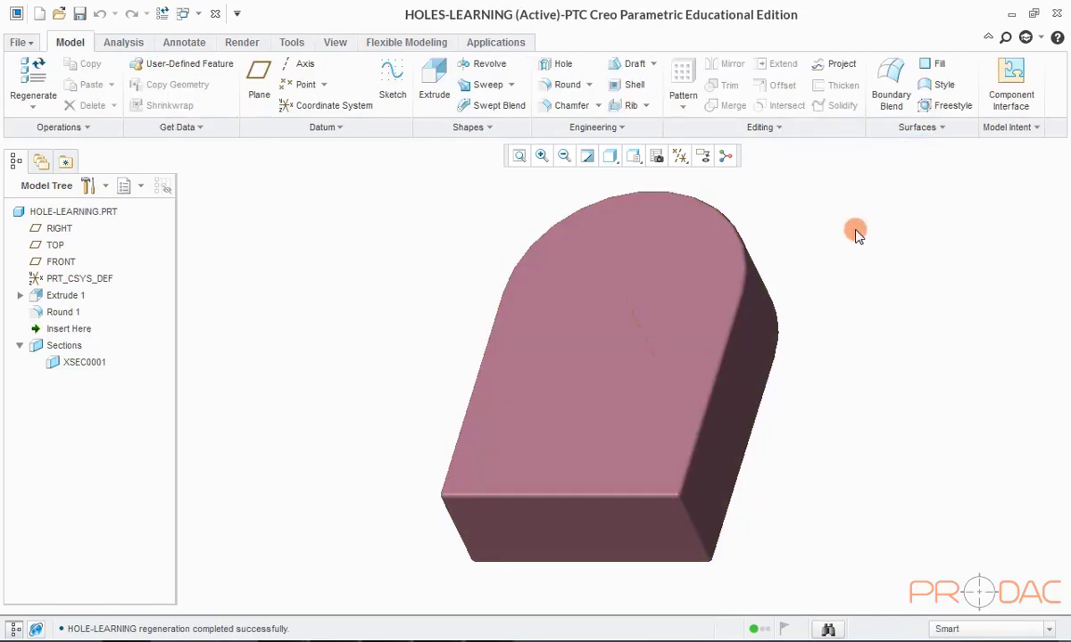
click(680, 162)
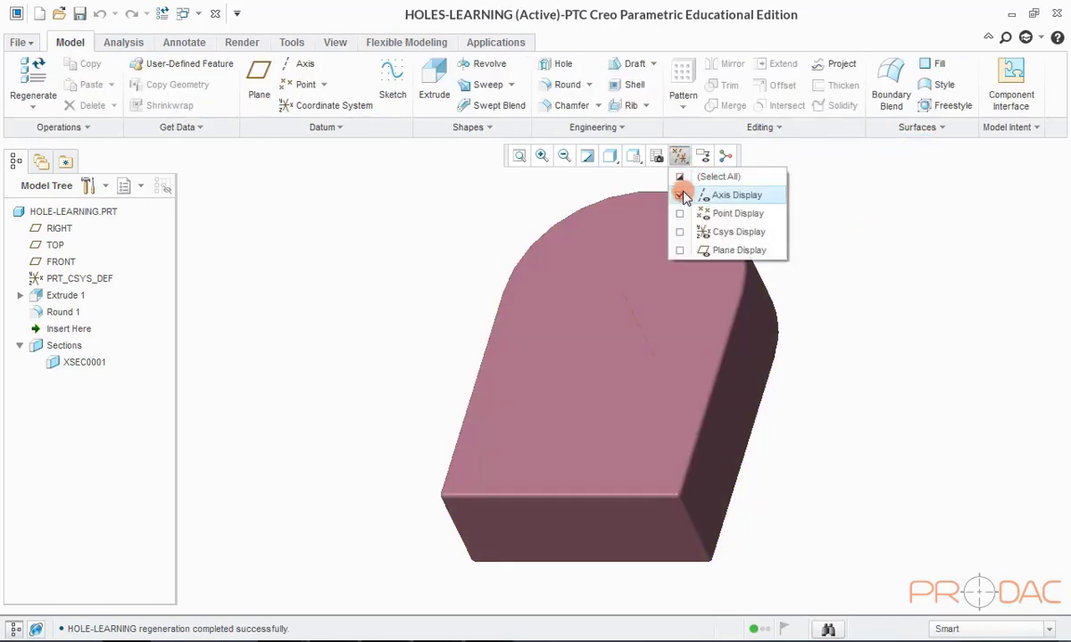
click(680, 195)
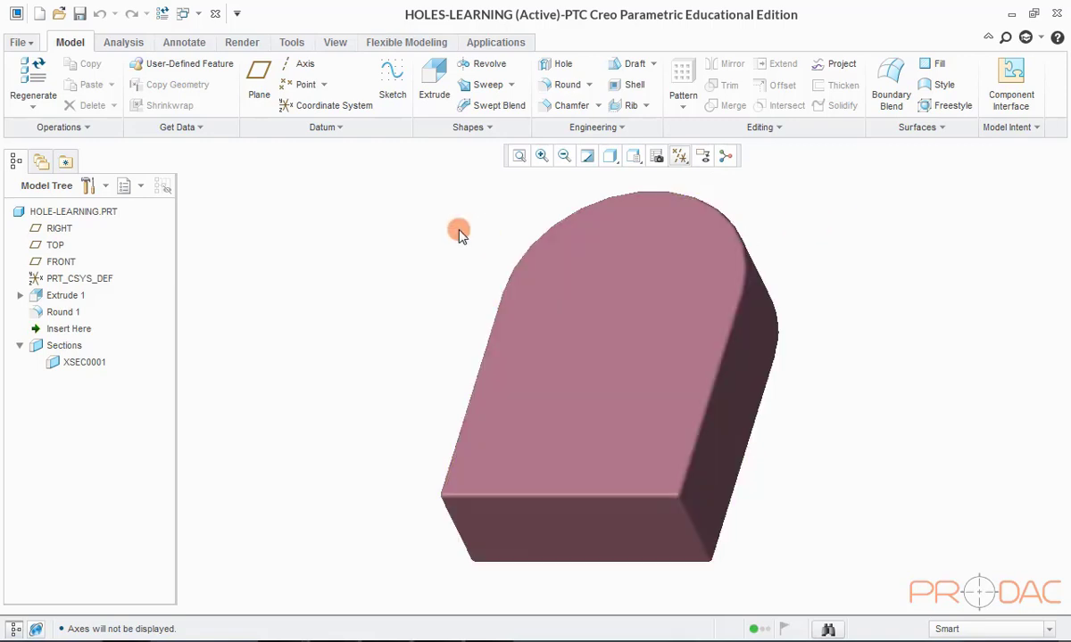
Start a simple hole and place it on the block's large arched face, near the corner of its straight end
click(544, 70)
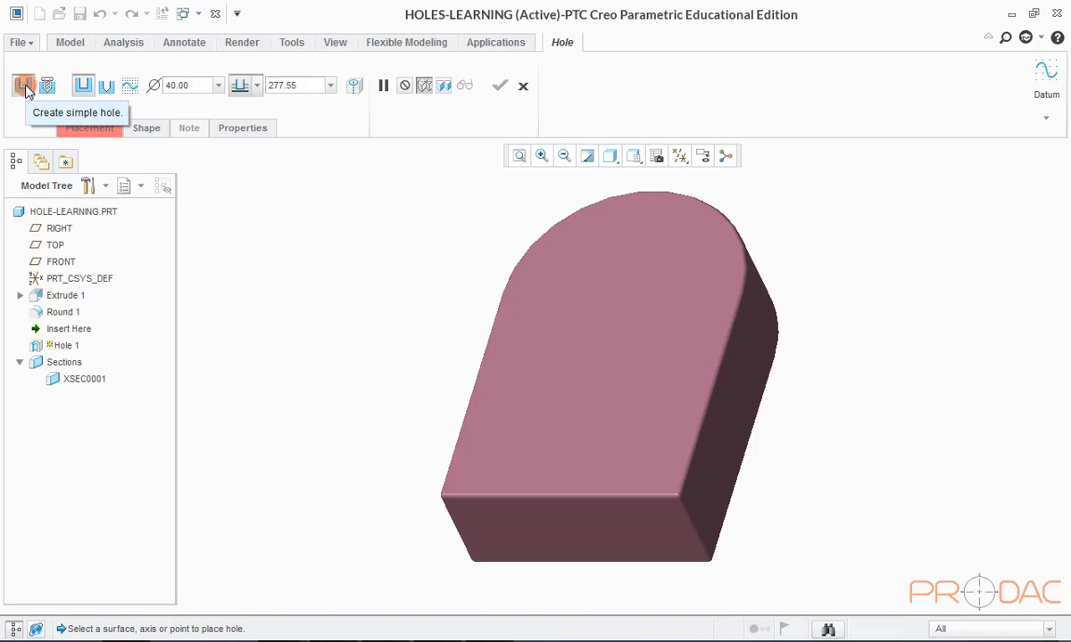
click(488, 451)
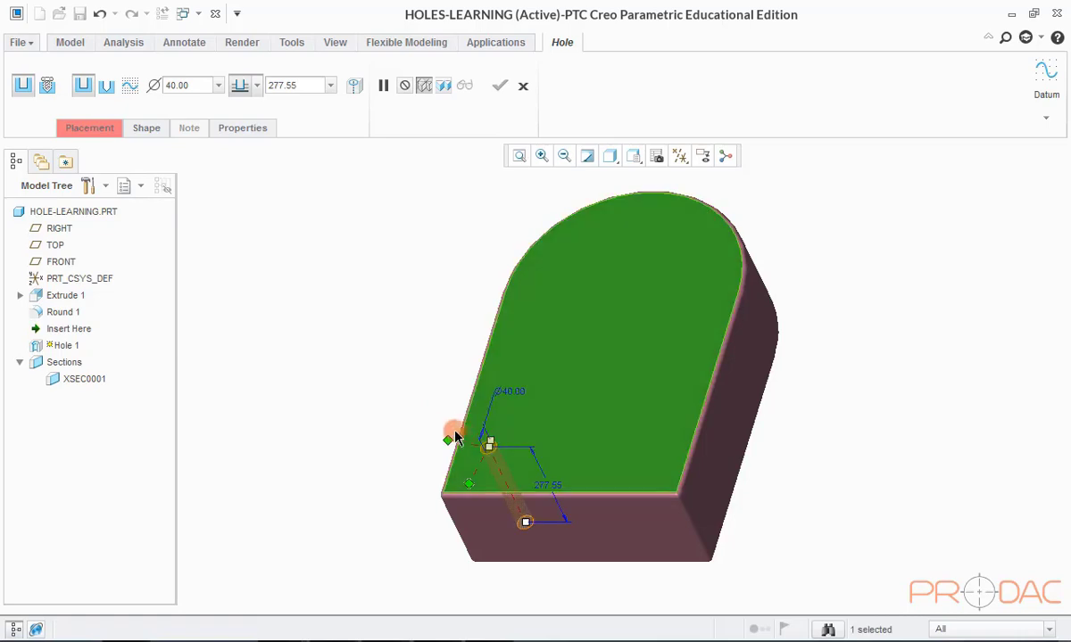
scroll(426, 385, down, 2)
scroll(449, 447, up, 3)
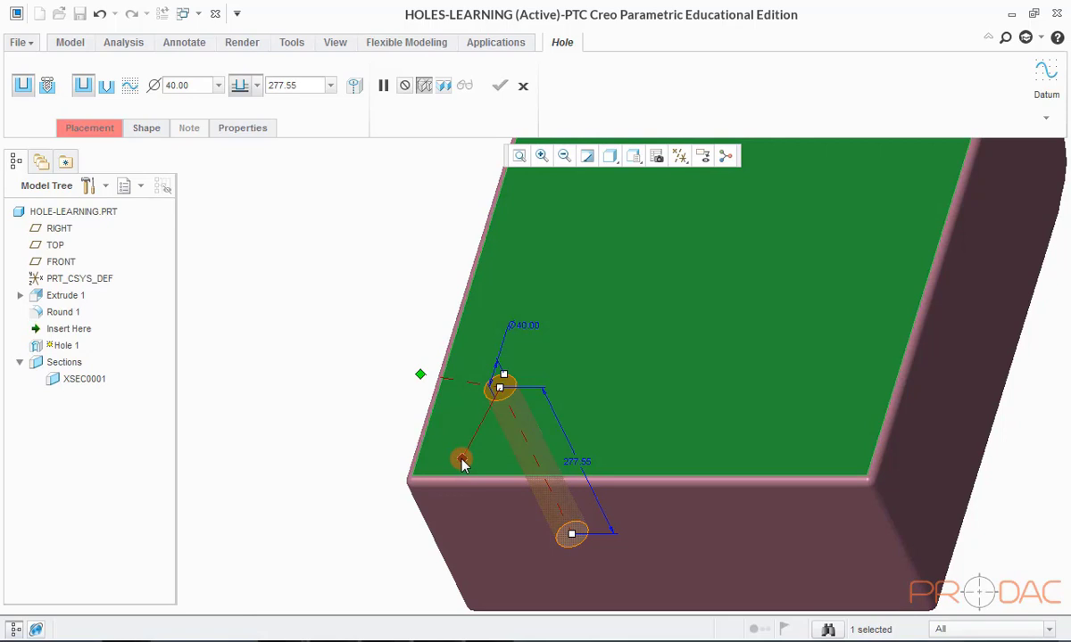
Attach the hole's two offset reference handles to the block's long side face and its flat end face
mouse_move(462, 463)
mouse_down()
mouse_move(413, 421)
mouse_move(416, 377)
mouse_up()
middle_drag(415, 376, 292, 438)
mouse_move(323, 358)
mouse_down()
mouse_move(366, 306)
mouse_move(331, 382)
mouse_move(342, 353)
mouse_up()
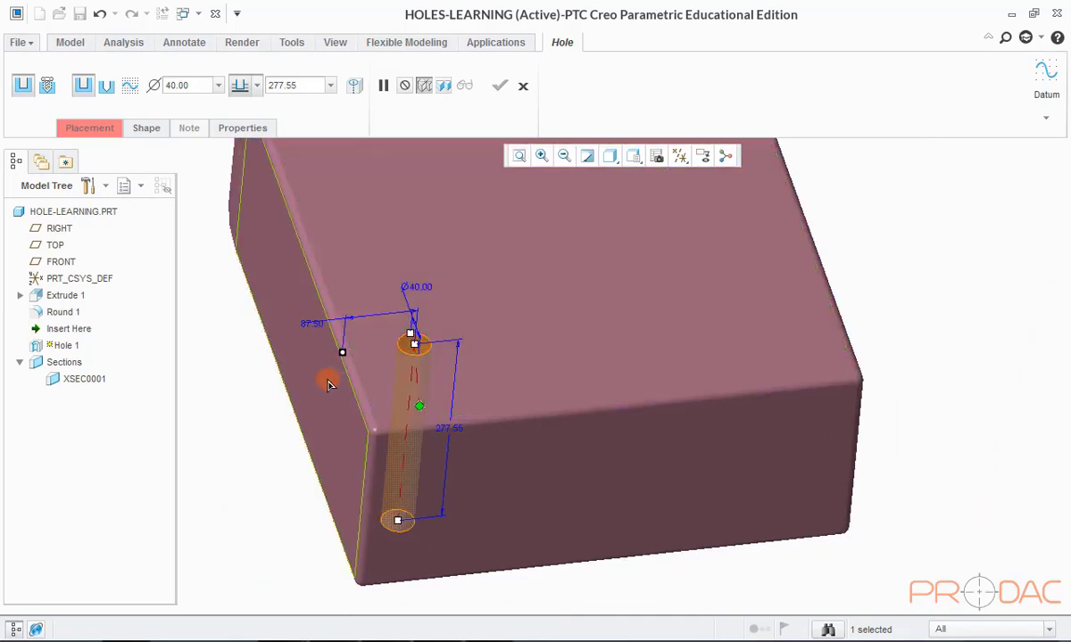
middle_drag(433, 442, 373, 403)
drag(373, 402, 406, 466)
middle_drag(406, 465, 438, 416)
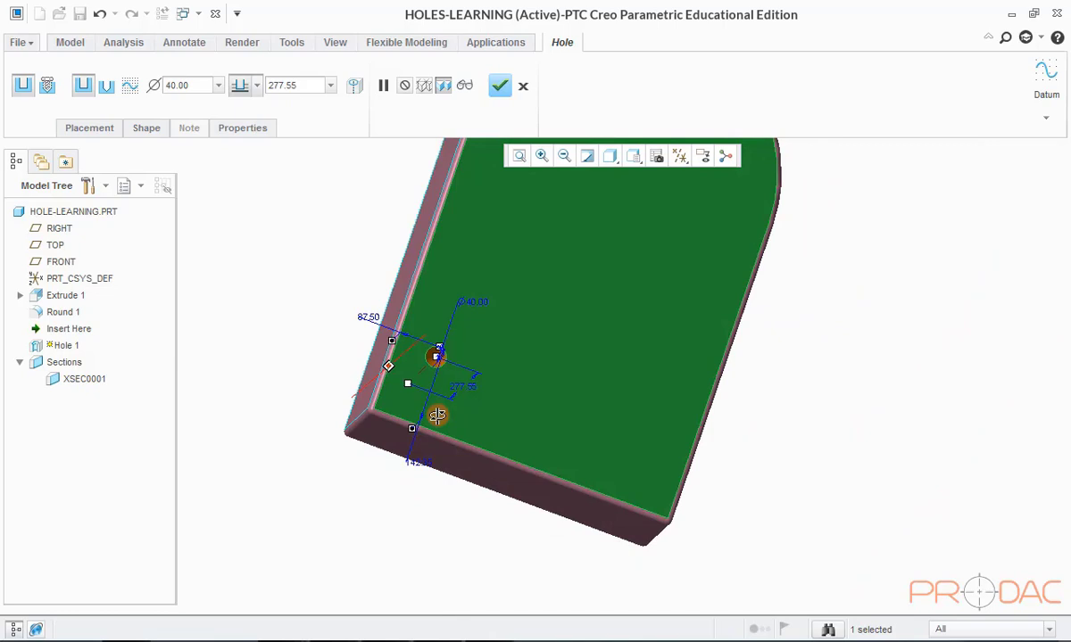
Set the hole's offset to 80 from the long side face and 100 from the flat end face
middle_drag(437, 416, 353, 343)
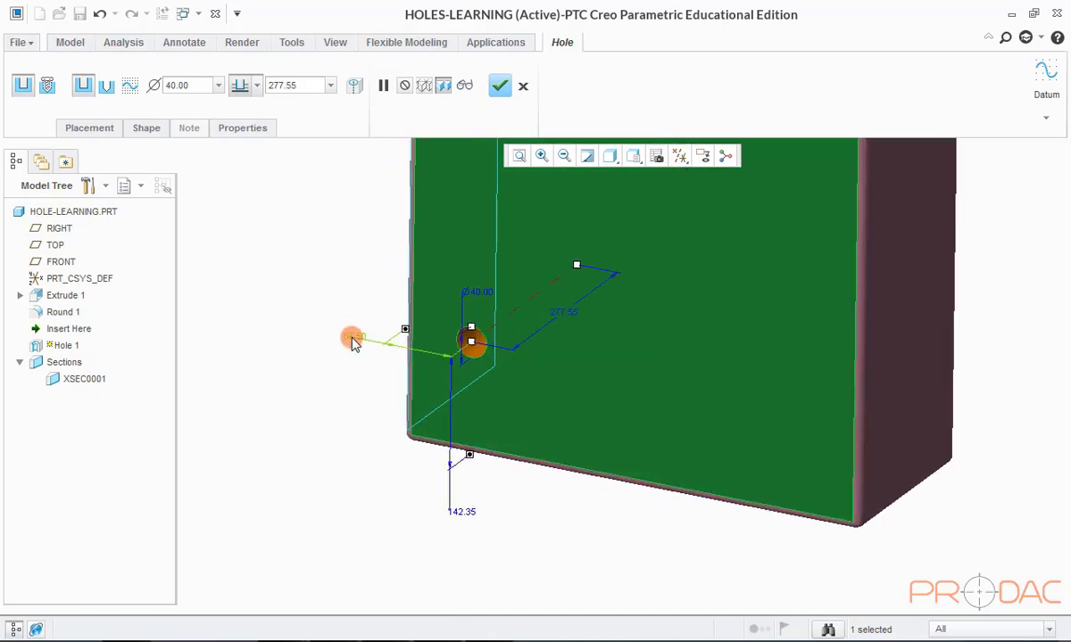
double_click(353, 343)
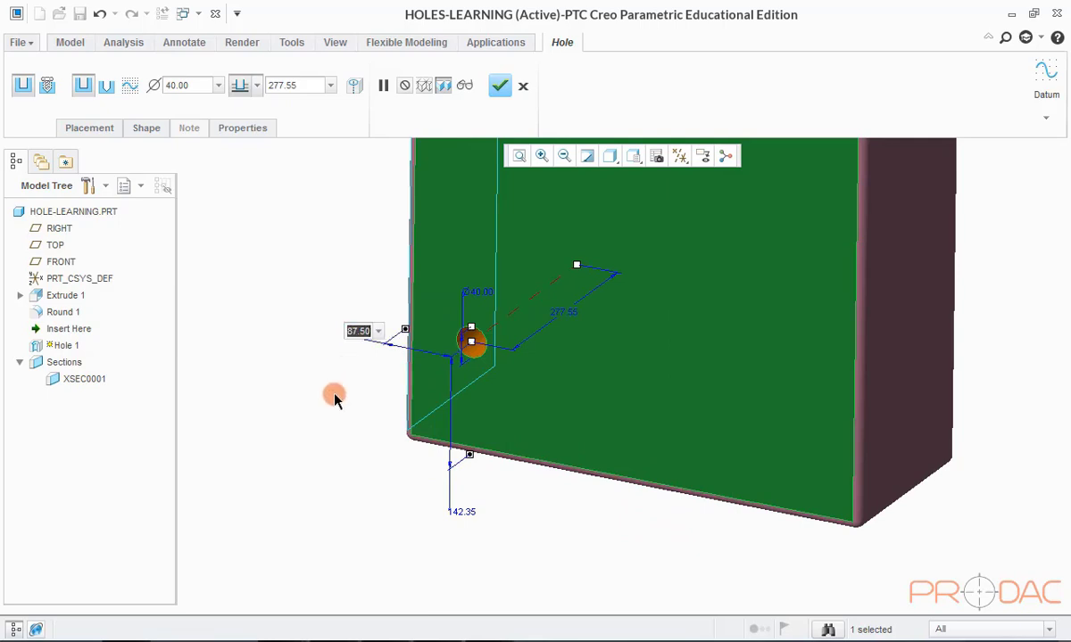
text(80)
key(Return)
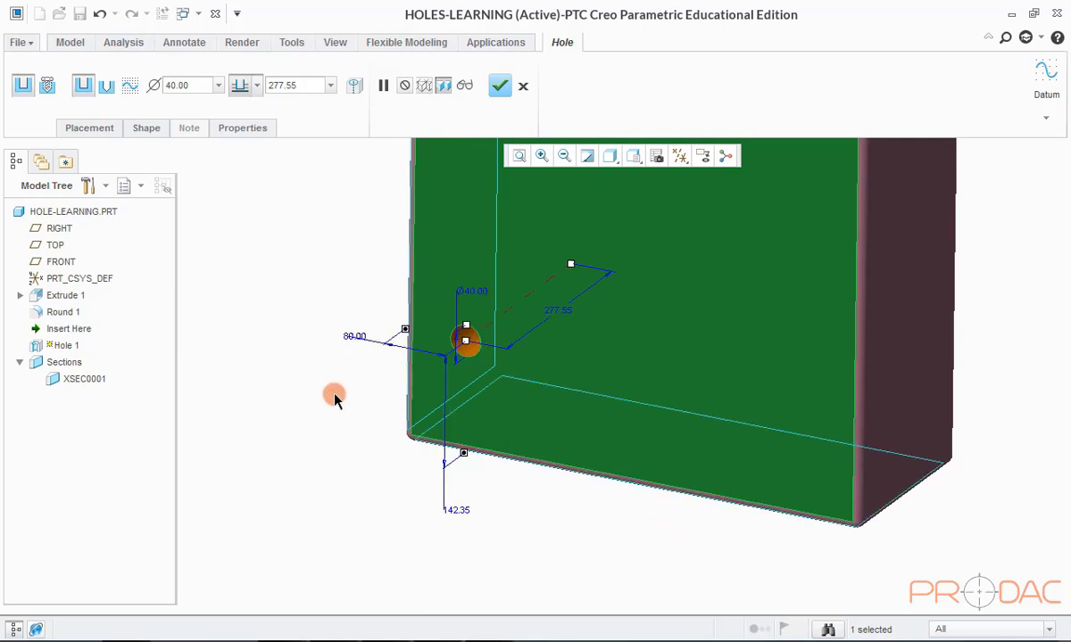
double_click(459, 510)
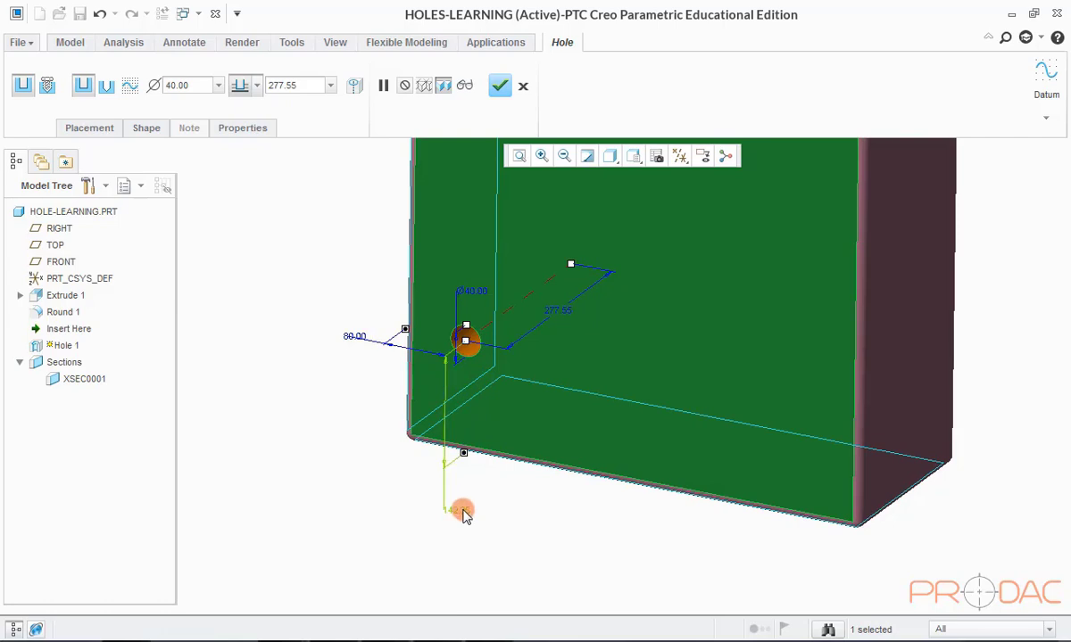
text(1)
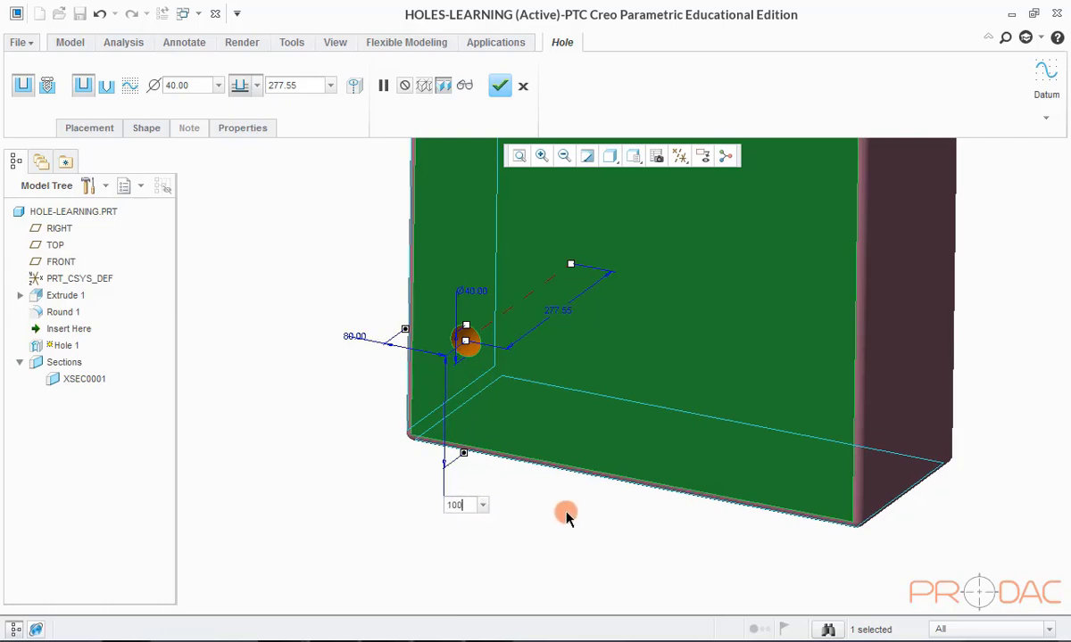
text(00)
key(Return)
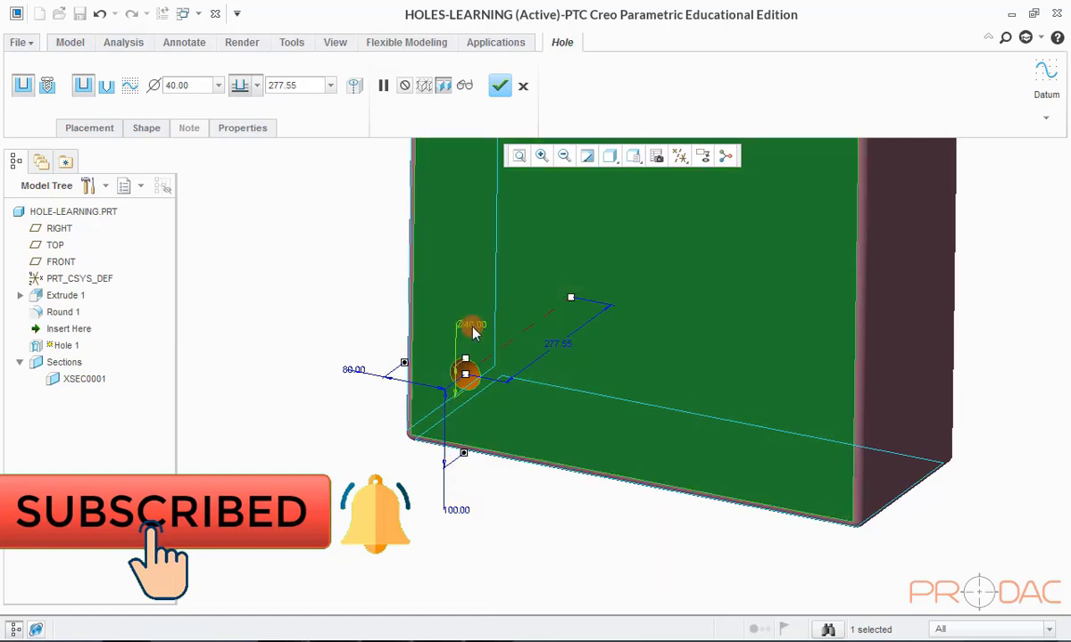
Set the hole's diameter to 70
double_click(471, 328)
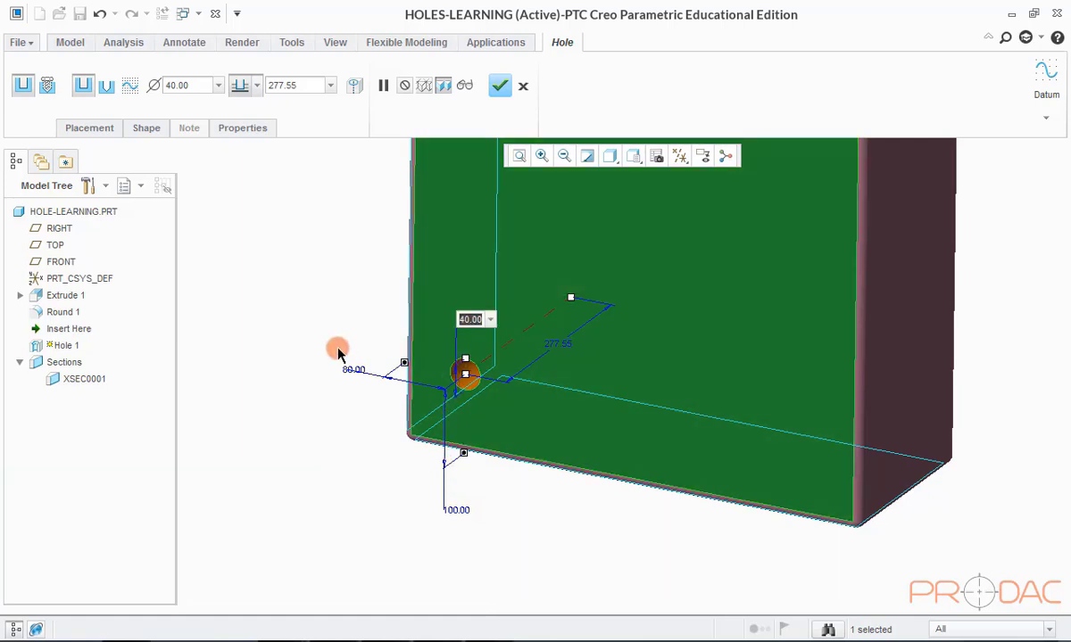
text(70)
key(Return)
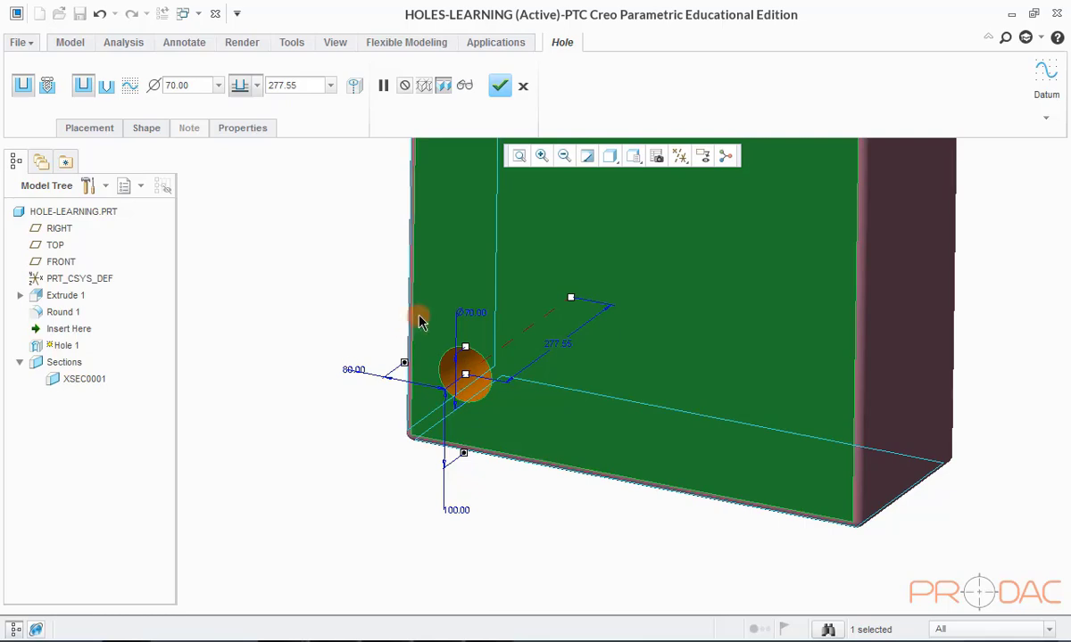
middle_drag(418, 317, 443, 279)
click(481, 307)
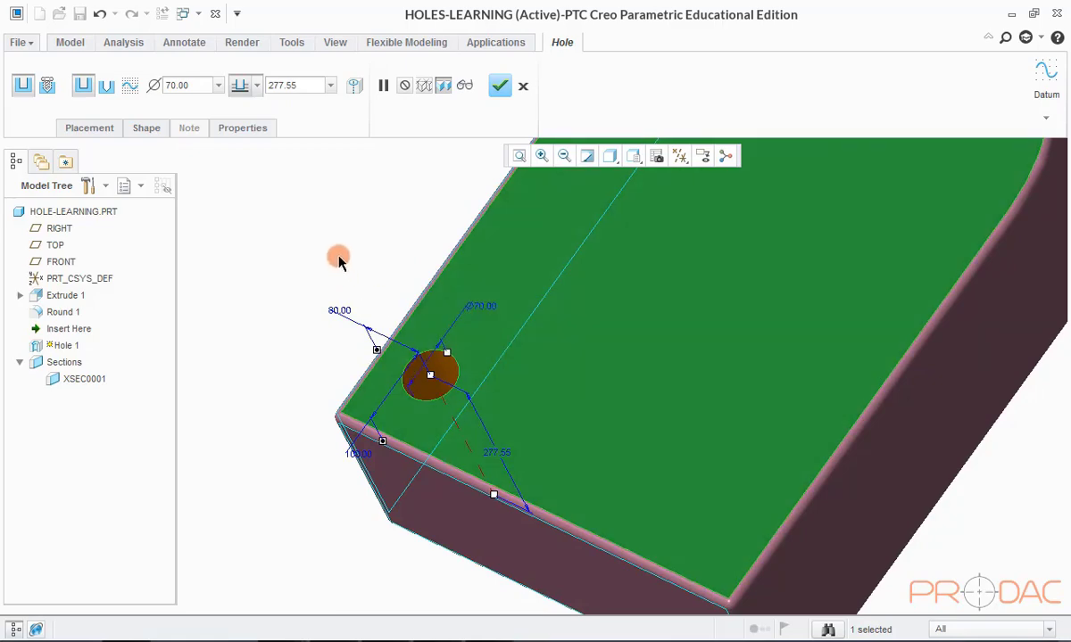
Set the hole's depth option to Through All and complete the hole feature
middle_drag(339, 256, 413, 245)
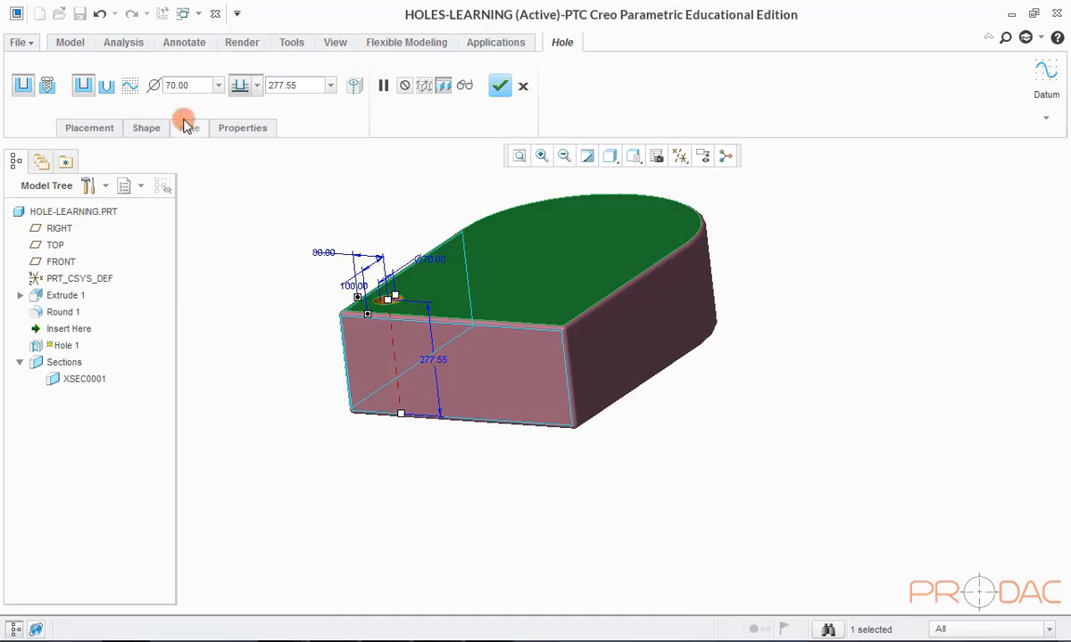
click(257, 85)
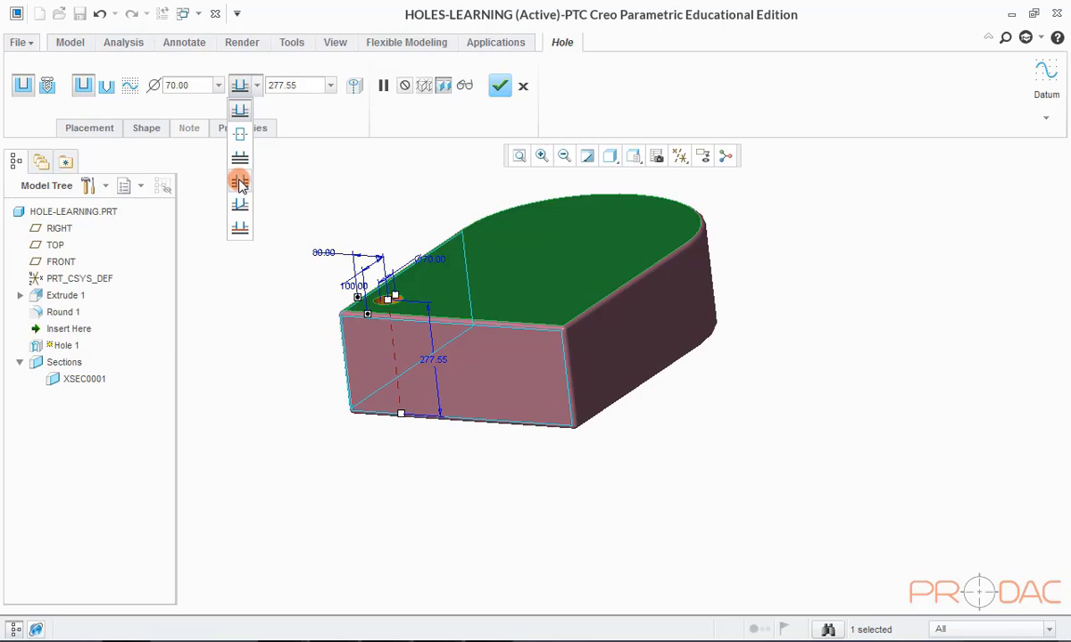
click(240, 183)
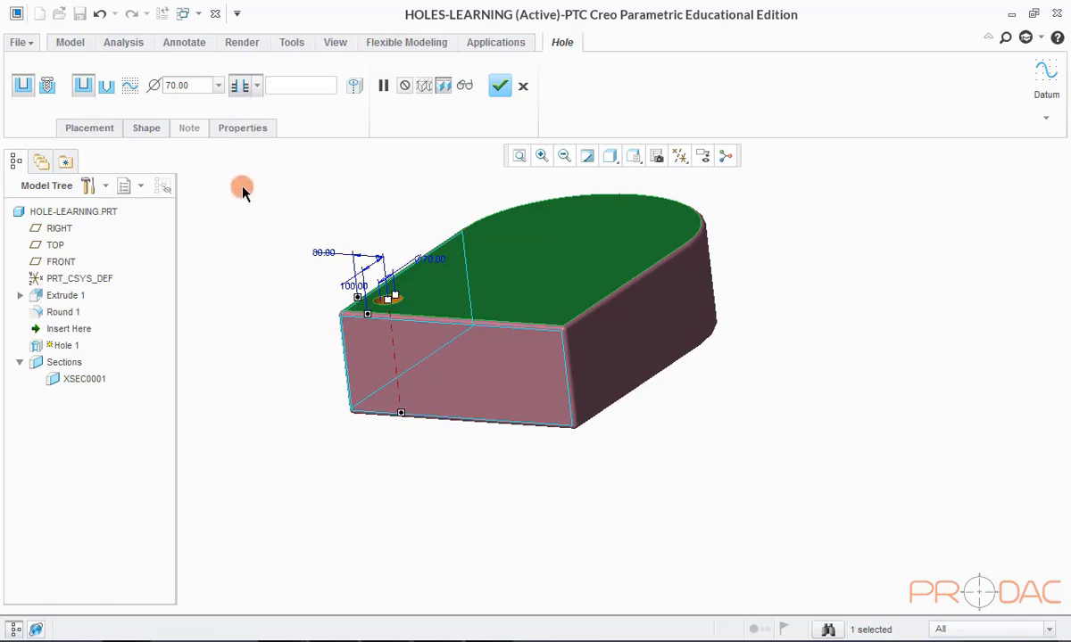
middle_drag(393, 379, 430, 348)
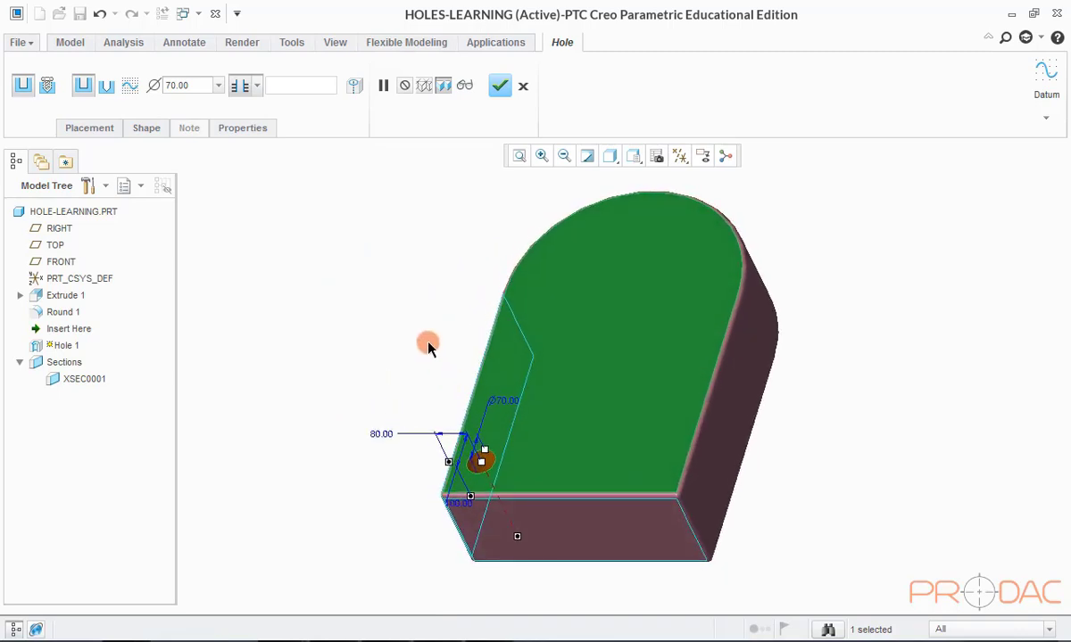
click(499, 87)
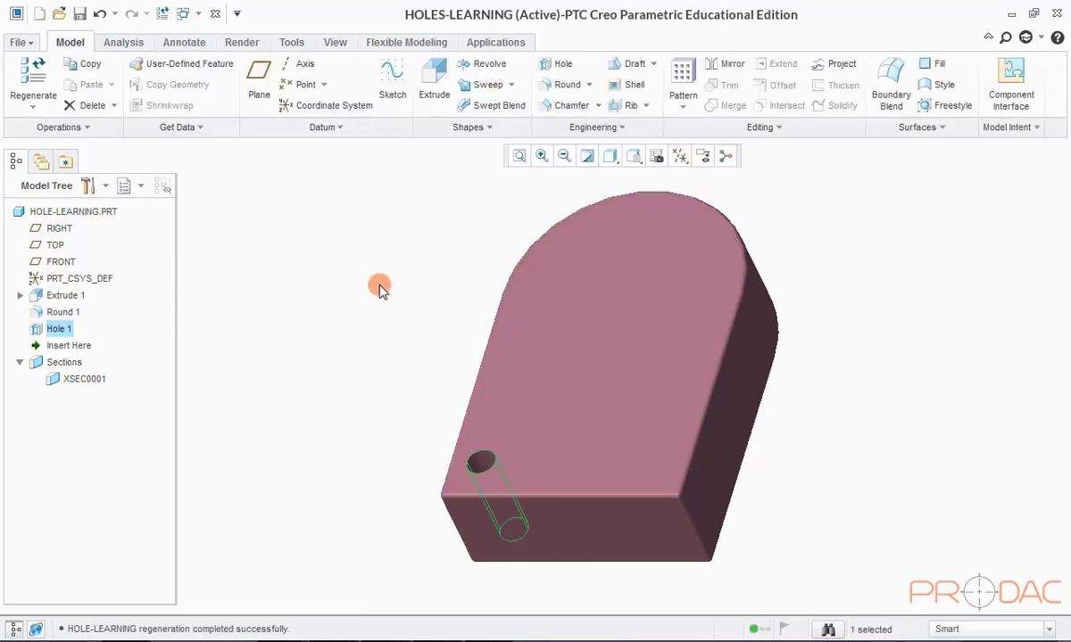
click(381, 330)
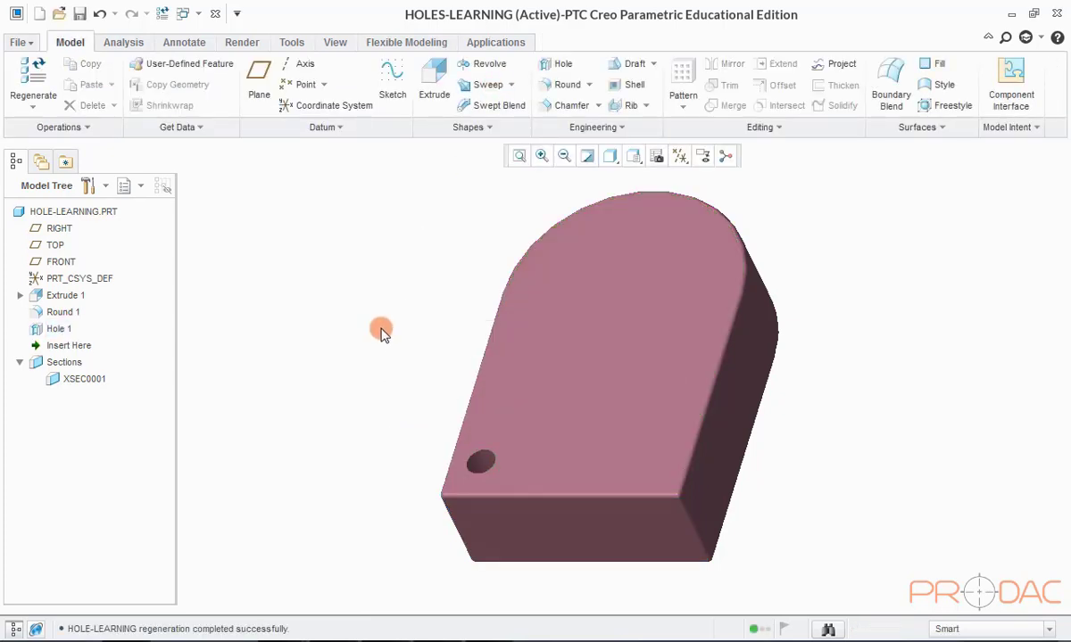
Edit the through hole's dimensions and set its offset from the long side face to 150
scroll(430, 401, down, 5)
middle_drag(486, 390, 494, 413)
key(ctrl+d)
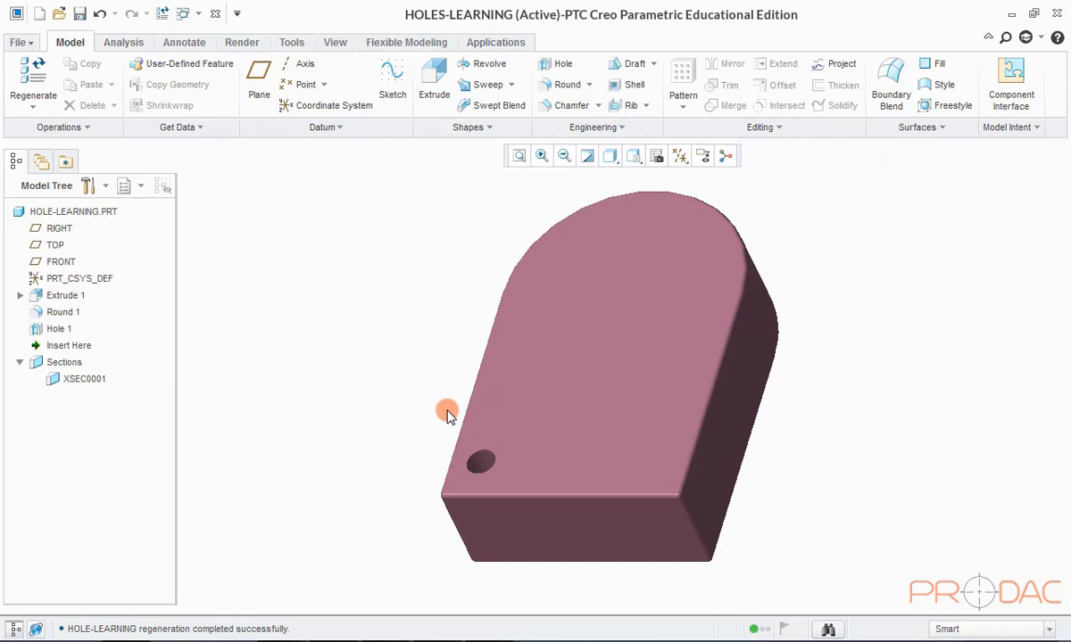
click(475, 463)
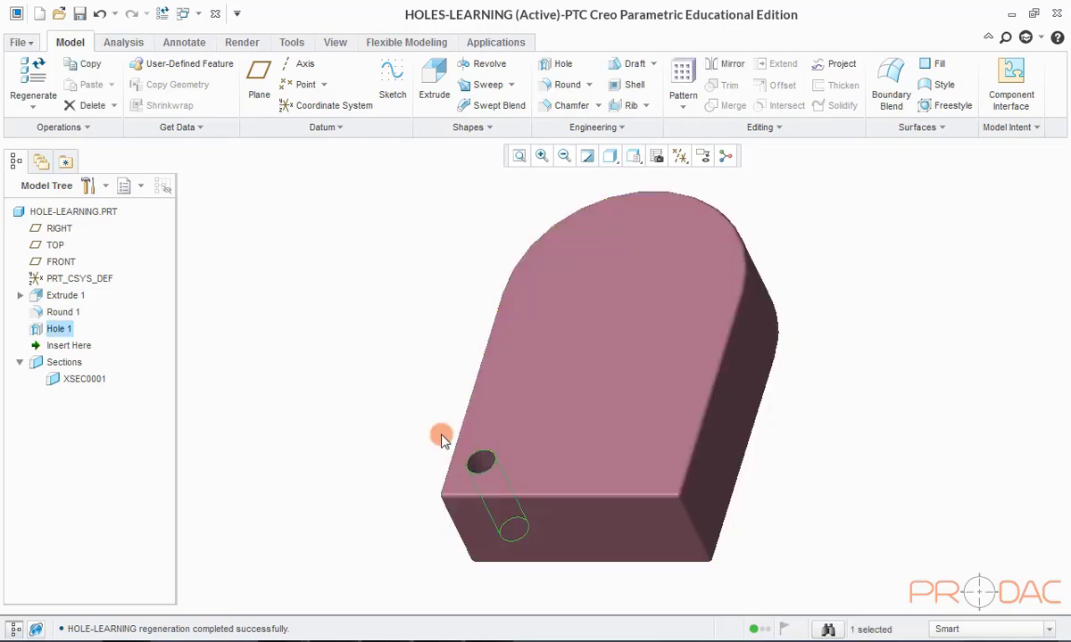
right_click(395, 252)
click(433, 285)
scroll(393, 274, down, 2)
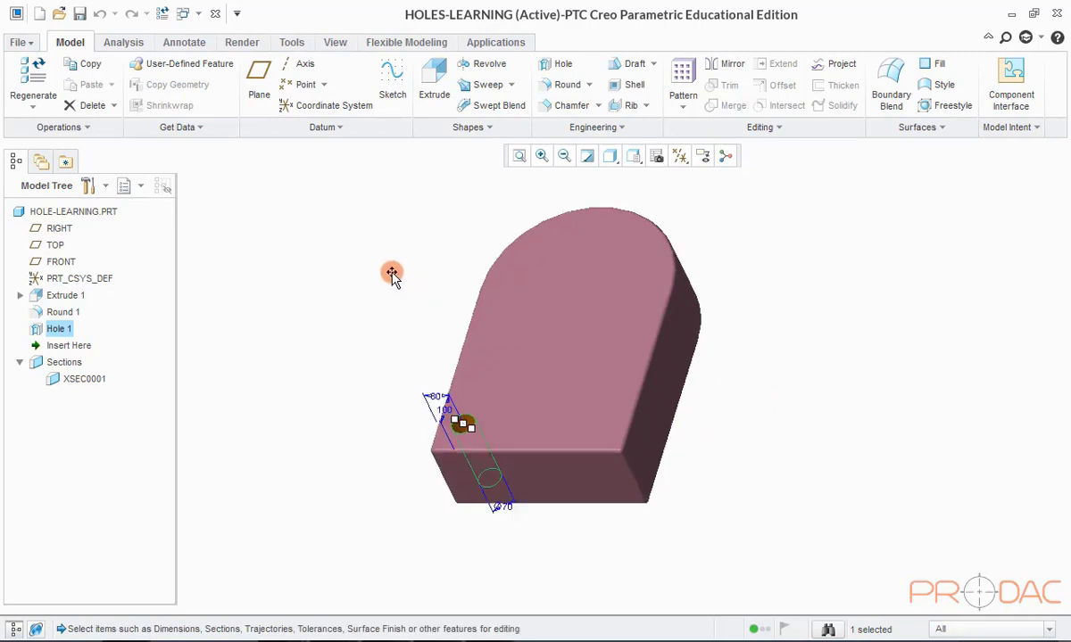
scroll(420, 435, up, 3)
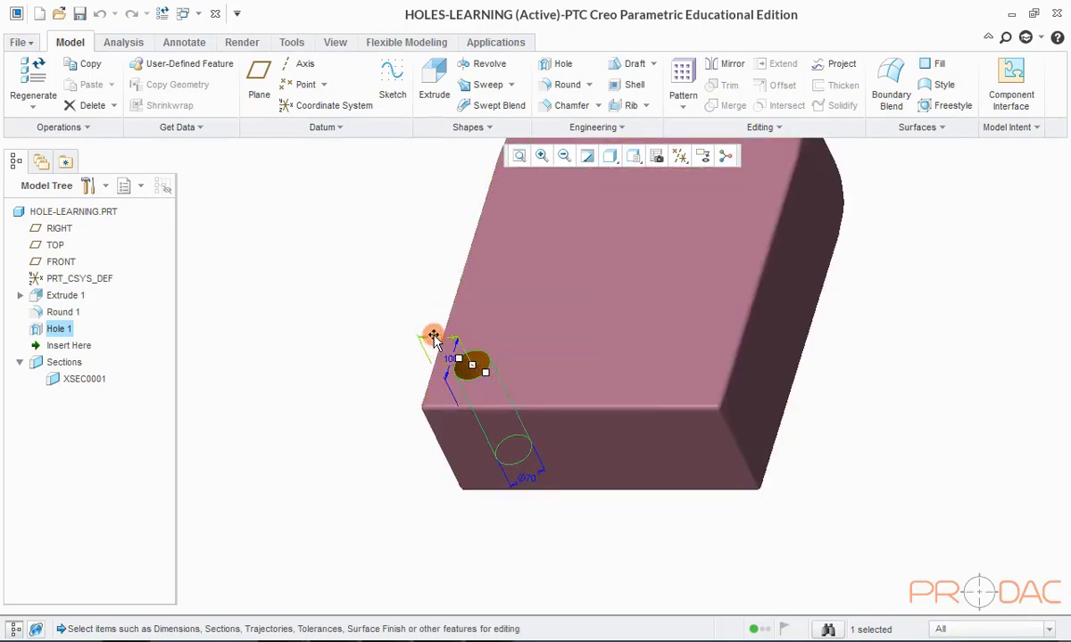
double_click(432, 339)
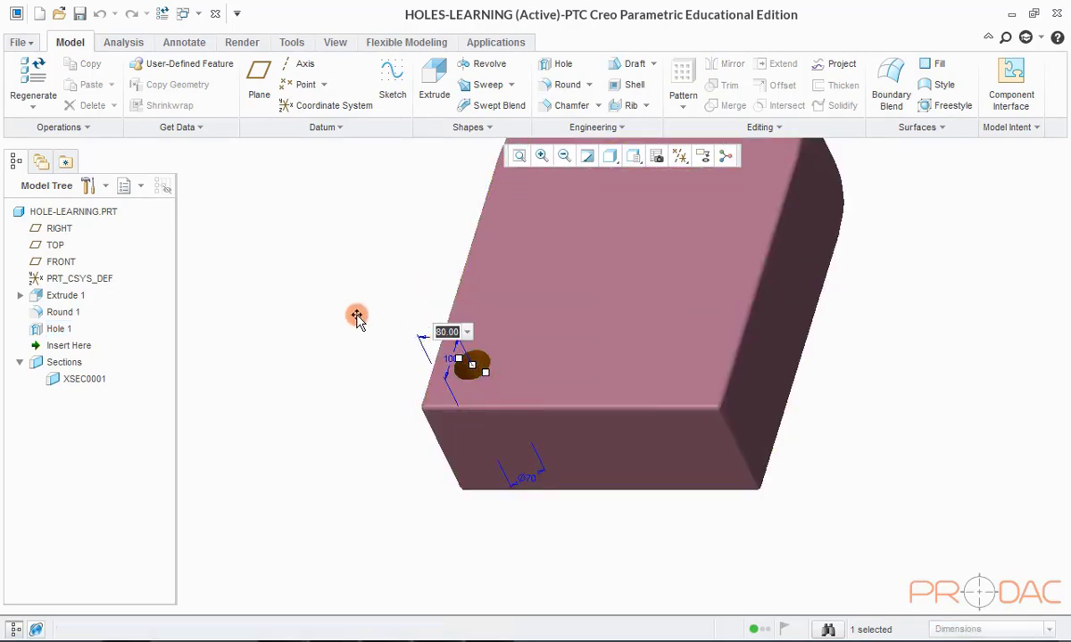
text(150)
key(Return)
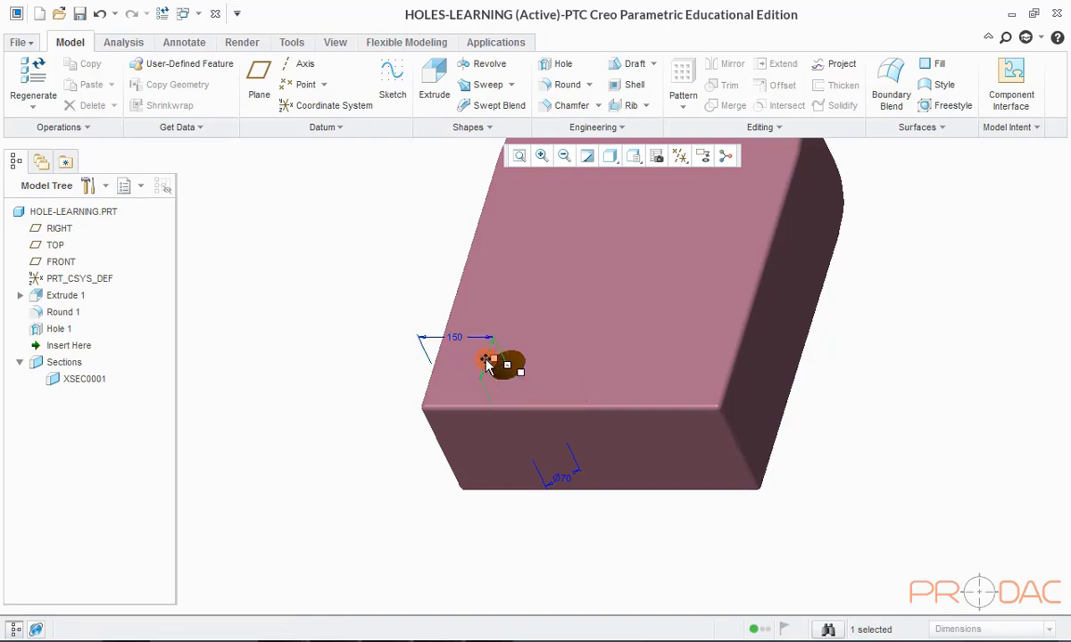
Increase the through hole's offset from the flat end face and regenerate the part
double_click(486, 361)
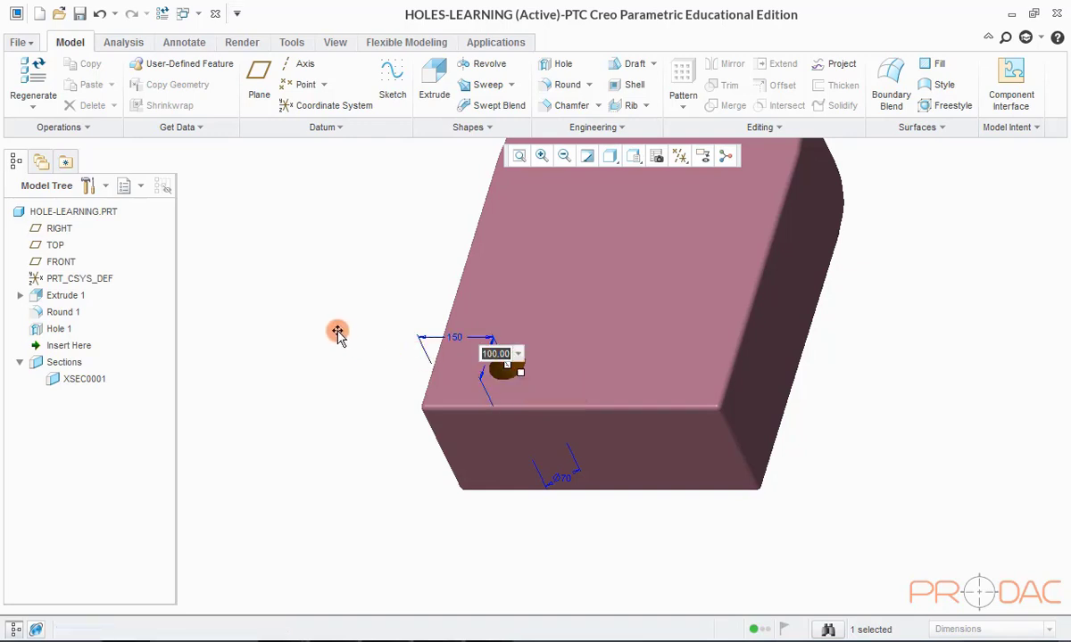
text(1)
text(50)
key(Return)
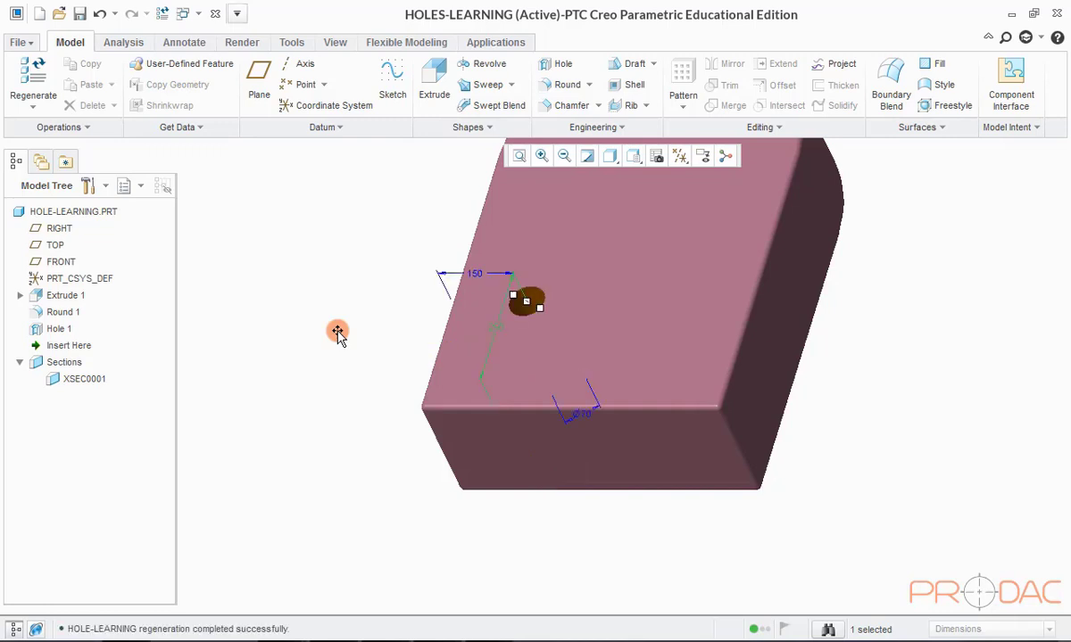
click(163, 26)
middle_drag(440, 289, 464, 321)
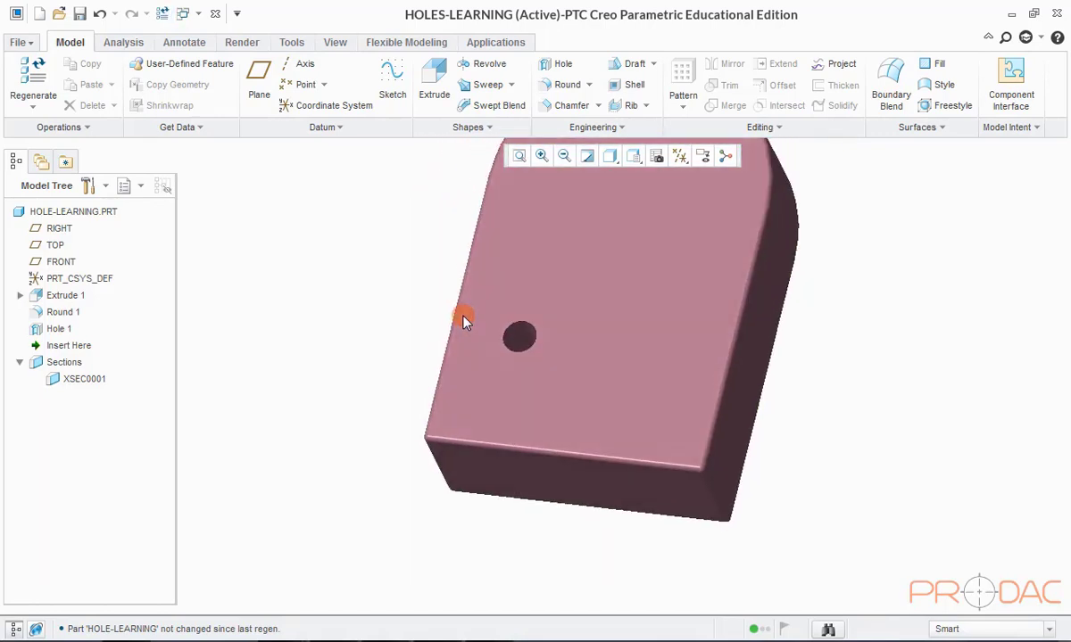
key(ctrl+d)
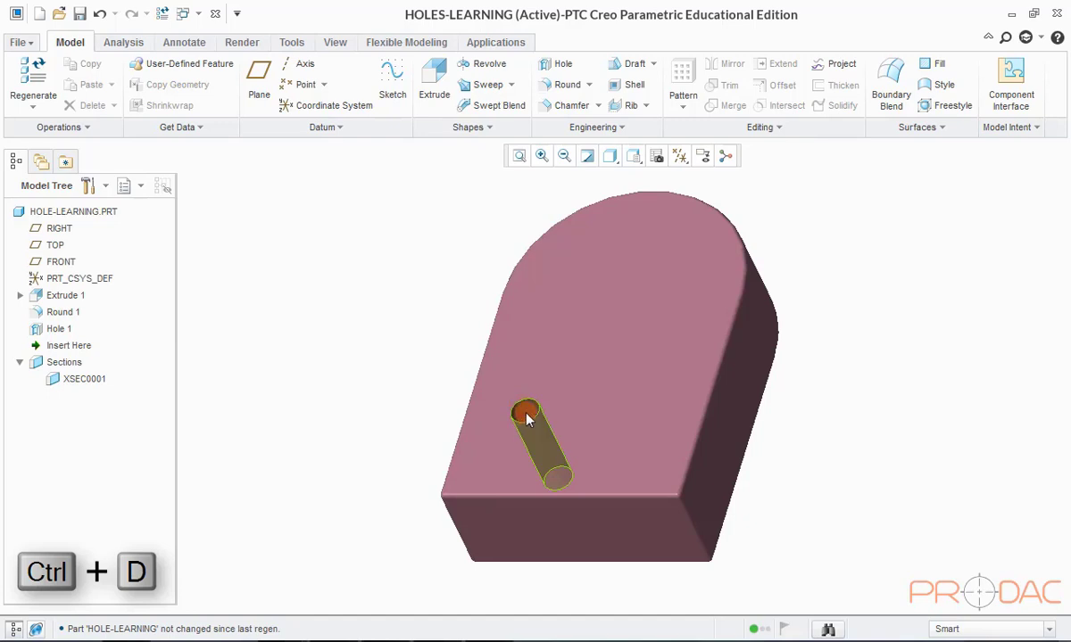
click(417, 306)
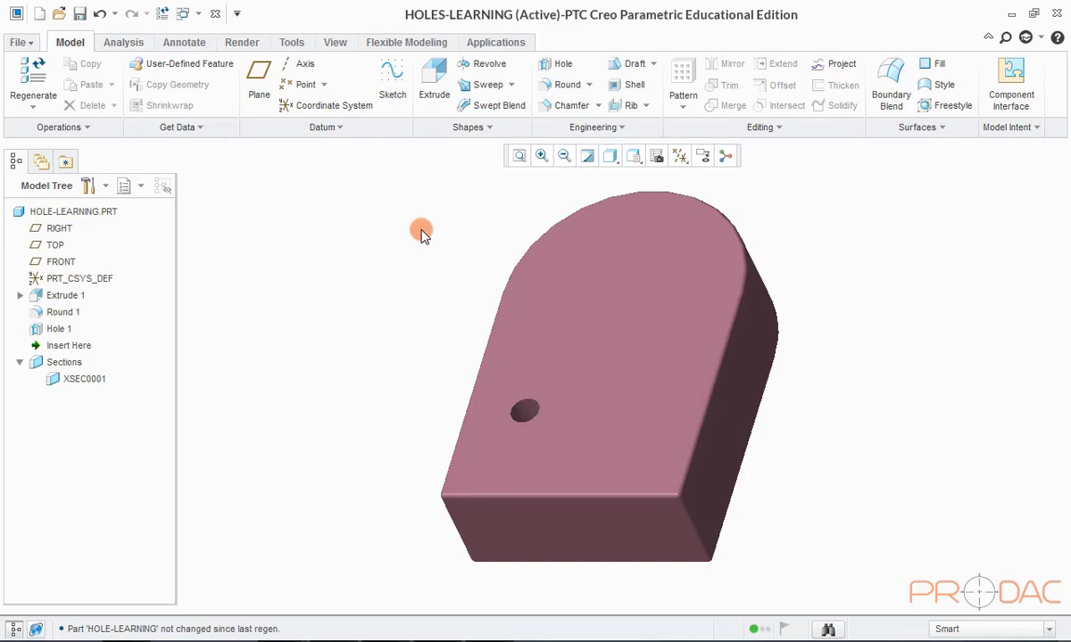
Start a new standard hole and place it on the block's top face near the flat end
click(557, 68)
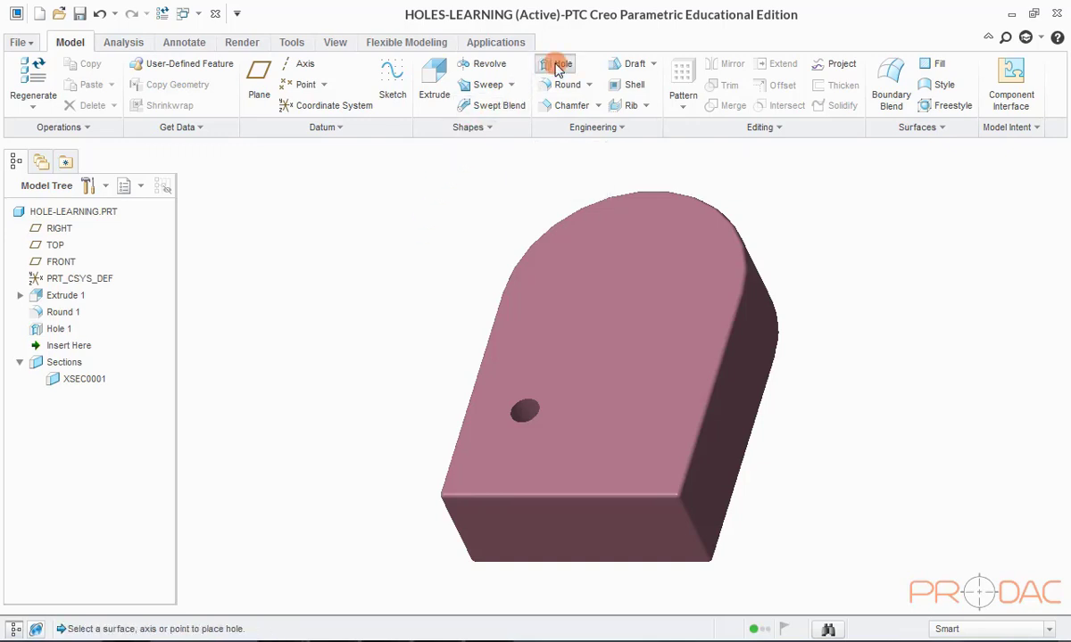
click(47, 86)
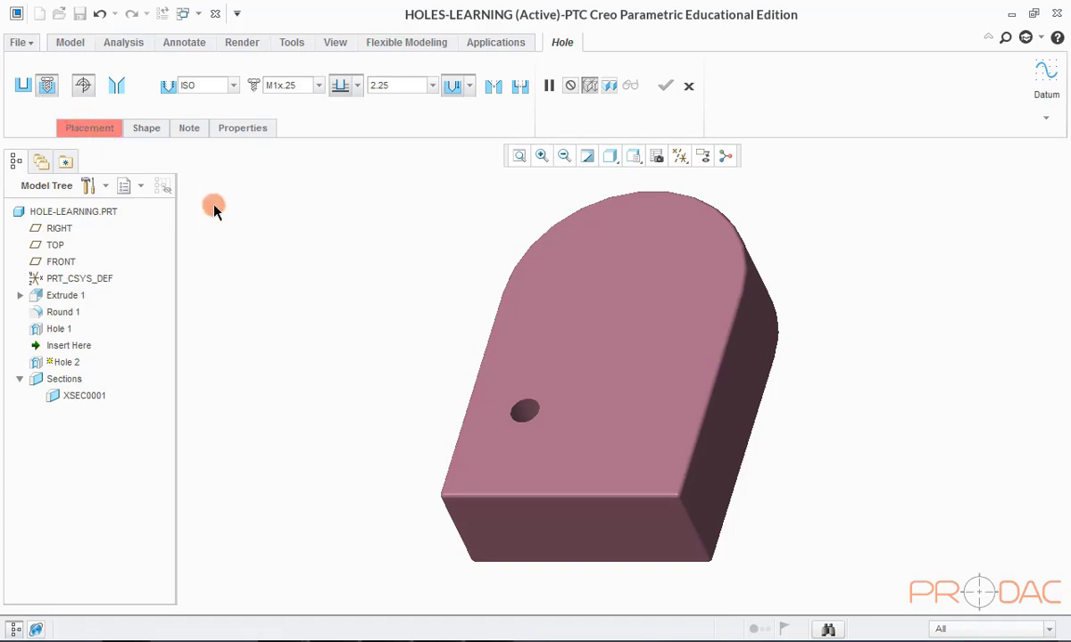
click(564, 465)
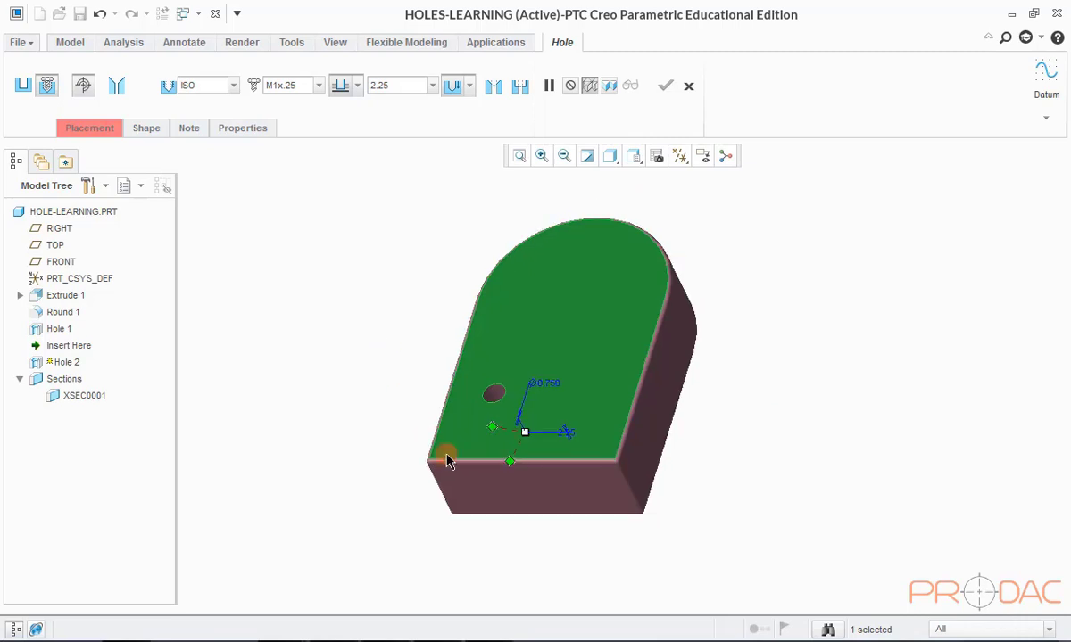
Attach the standard hole's two offset reference handles to the block's long side face and flat end face
scroll(485, 471, up, 3)
drag(510, 371, 533, 357)
middle_drag(533, 357, 566, 351)
drag(567, 352, 306, 383)
middle_drag(429, 347, 421, 391)
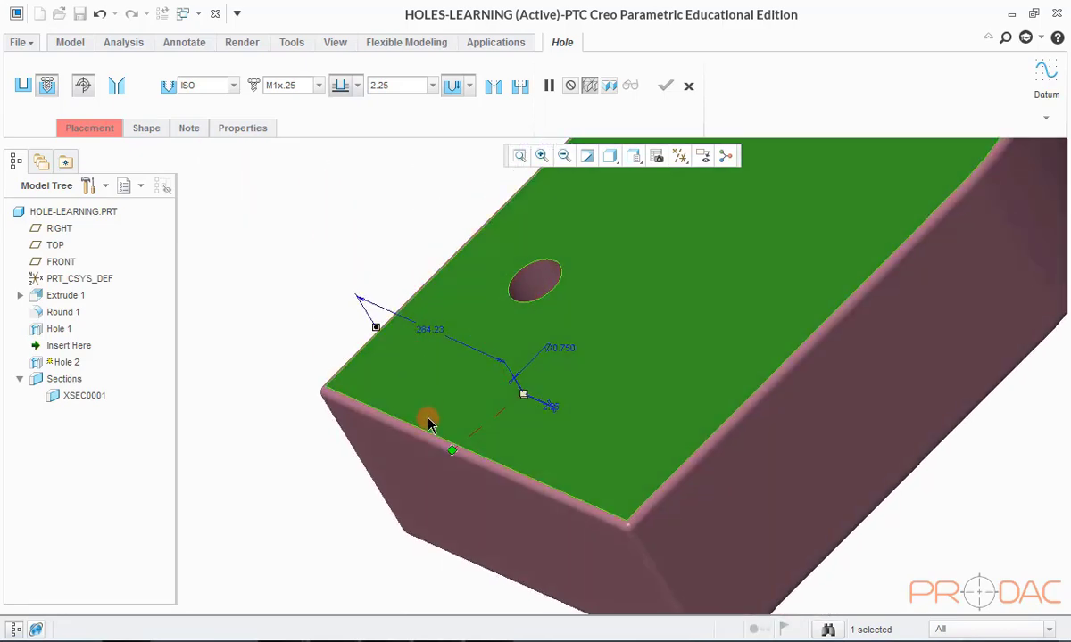
drag(451, 451, 348, 382)
middle_drag(348, 382, 348, 381)
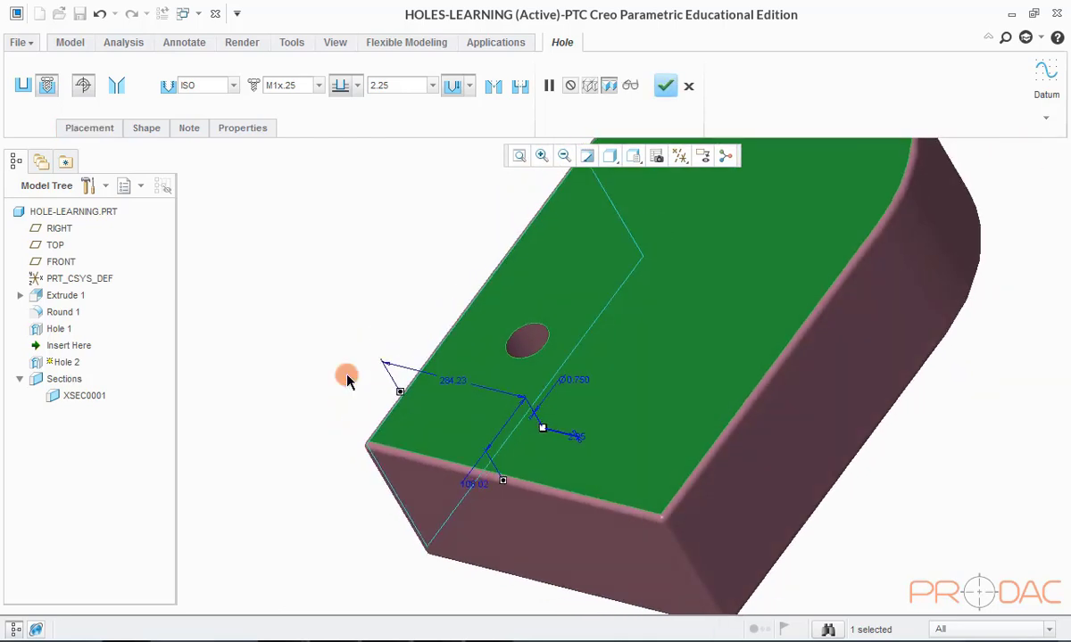
Set the standard hole's offsets to 150 from the long side face and 100 from the flat end face
middle_drag(348, 379, 487, 437)
double_click(487, 437)
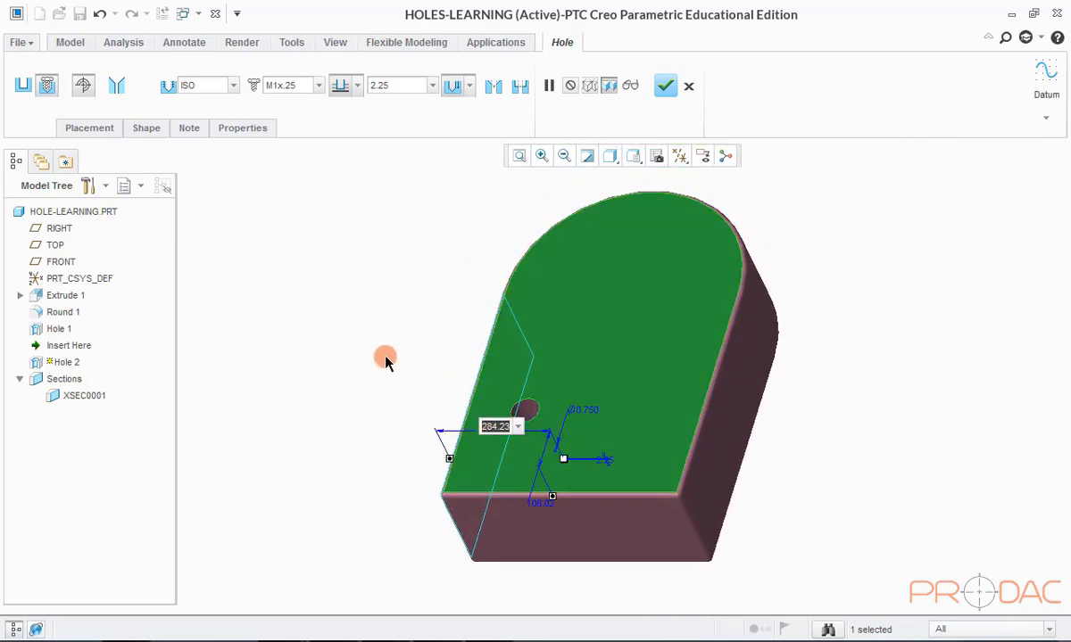
text(150)
key(Return)
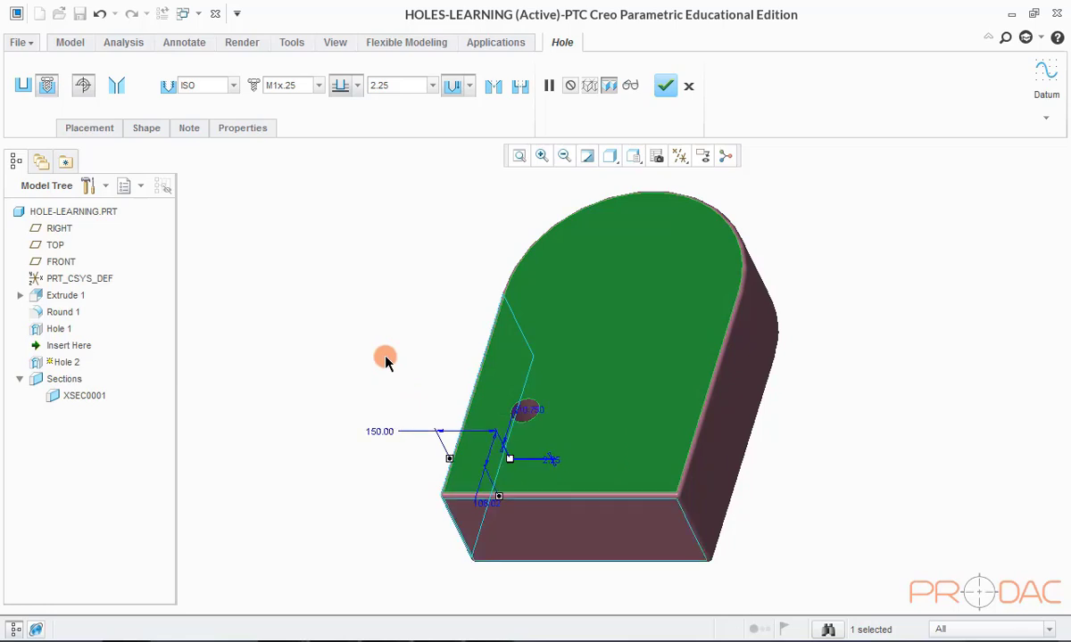
double_click(480, 510)
text(100)
key(Return)
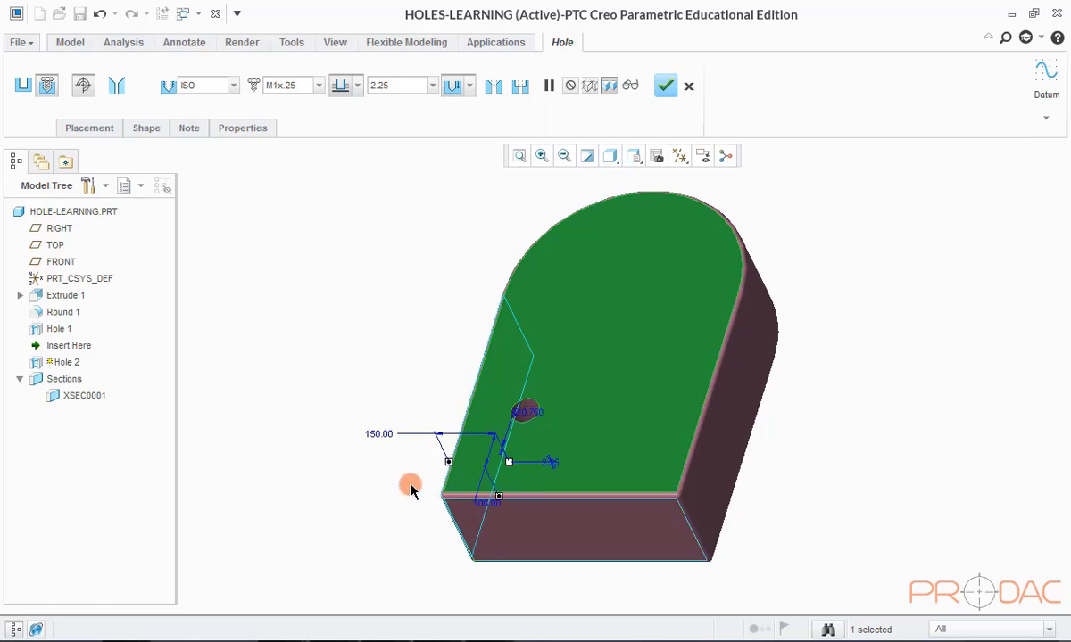
Review the thread standards, keep ISO, and set the hole's thread size to M42x4.5
middle_drag(411, 489, 279, 198)
click(232, 85)
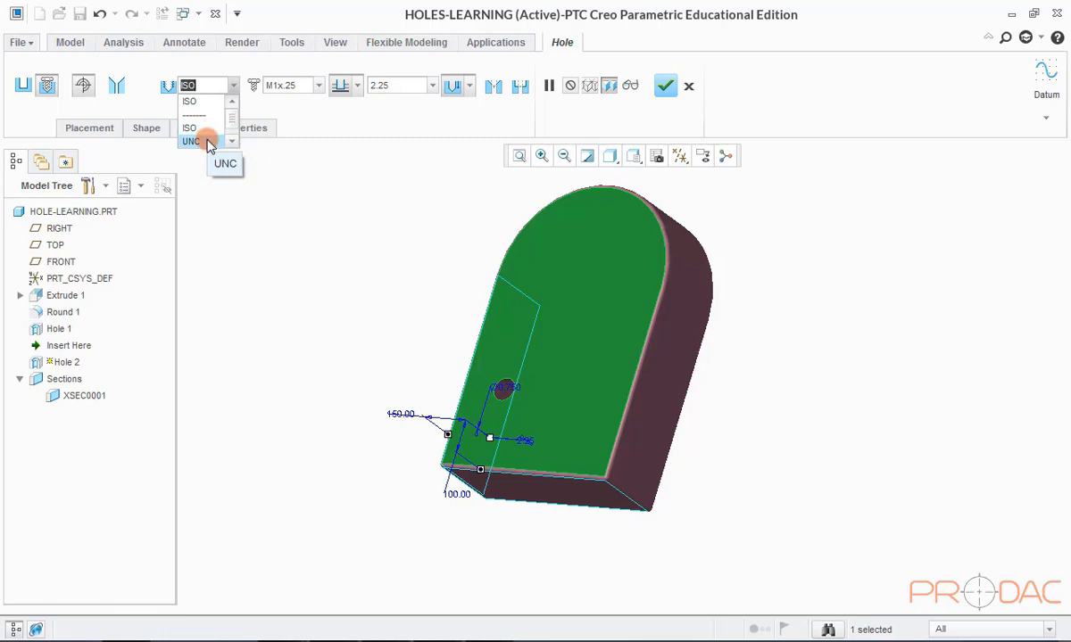
click(231, 85)
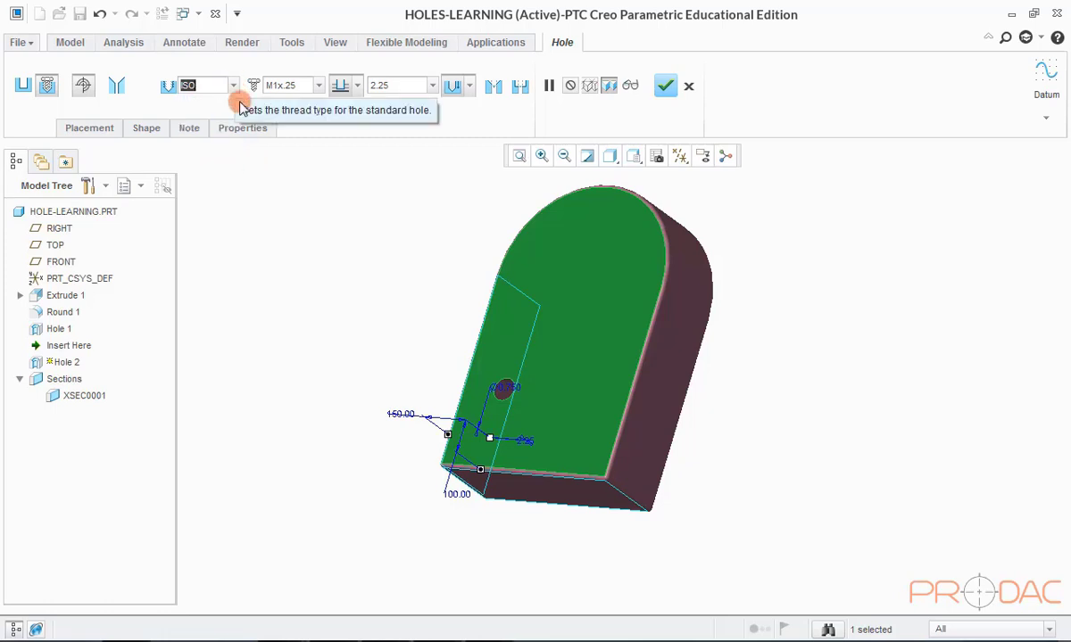
click(318, 86)
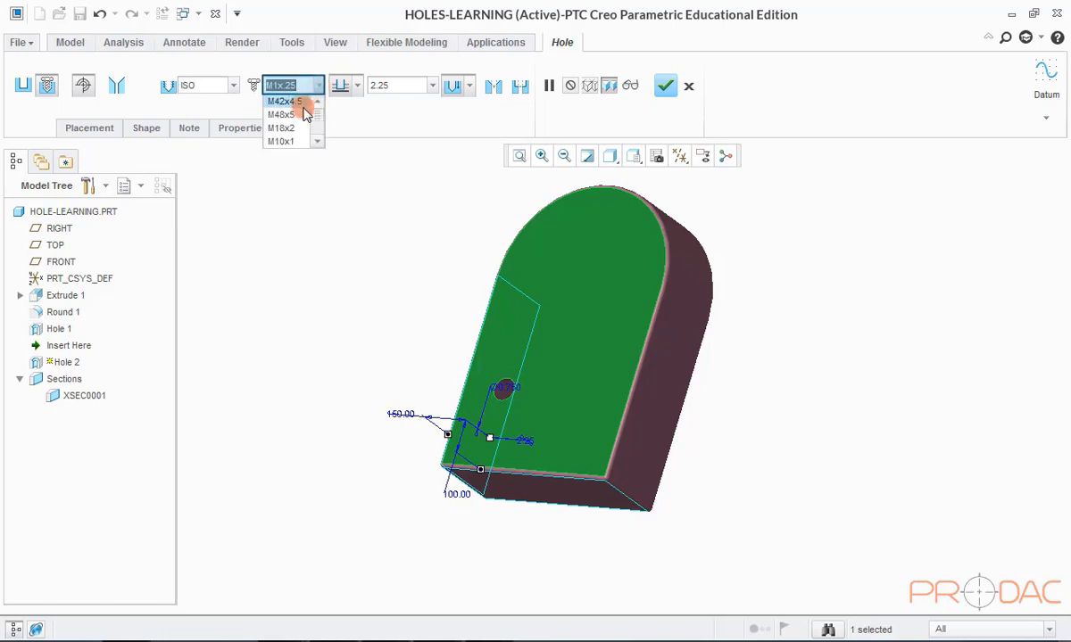
scroll(308, 138, up, 10)
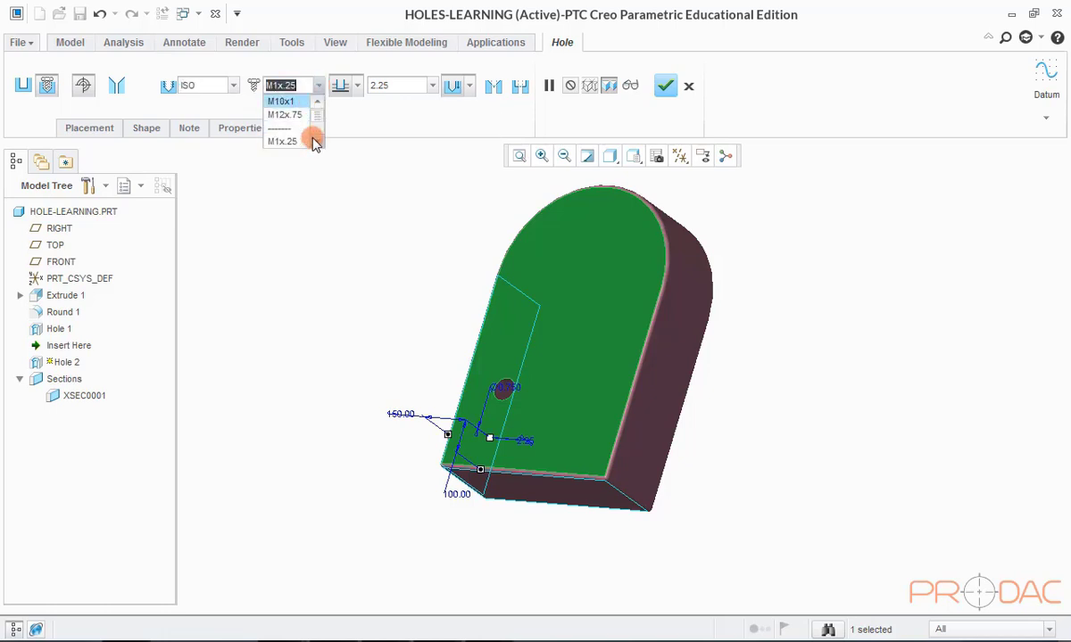
scroll(314, 145, down, 7)
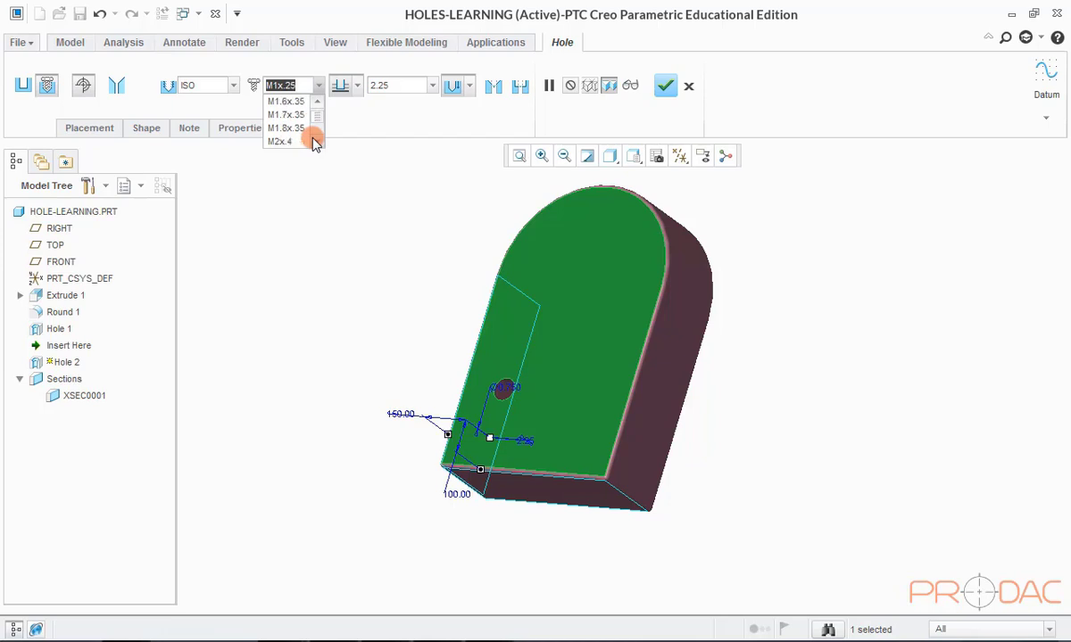
click(320, 106)
click(286, 103)
click(286, 103)
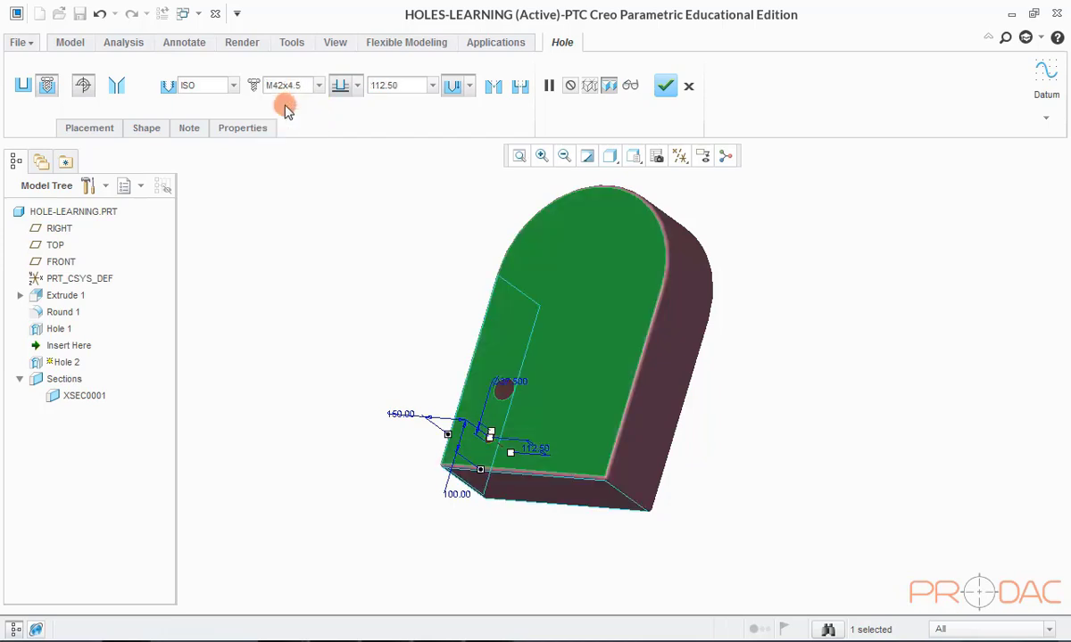
scroll(490, 441, down, 6)
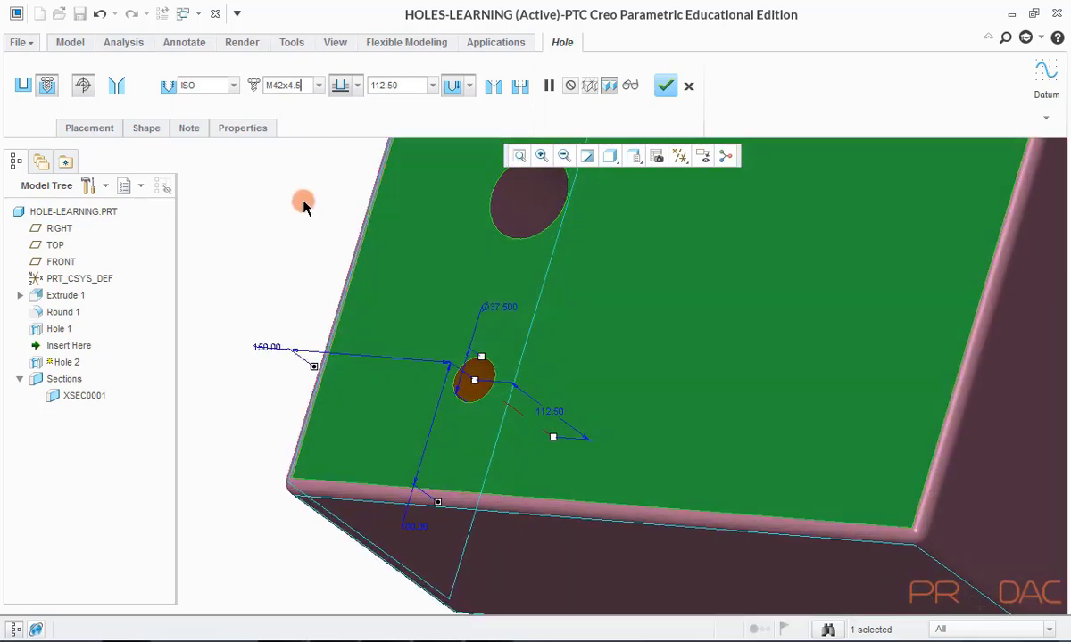
Set the standard hole's ISO thread size to M60x5.5
click(317, 86)
scroll(311, 107, up, 10)
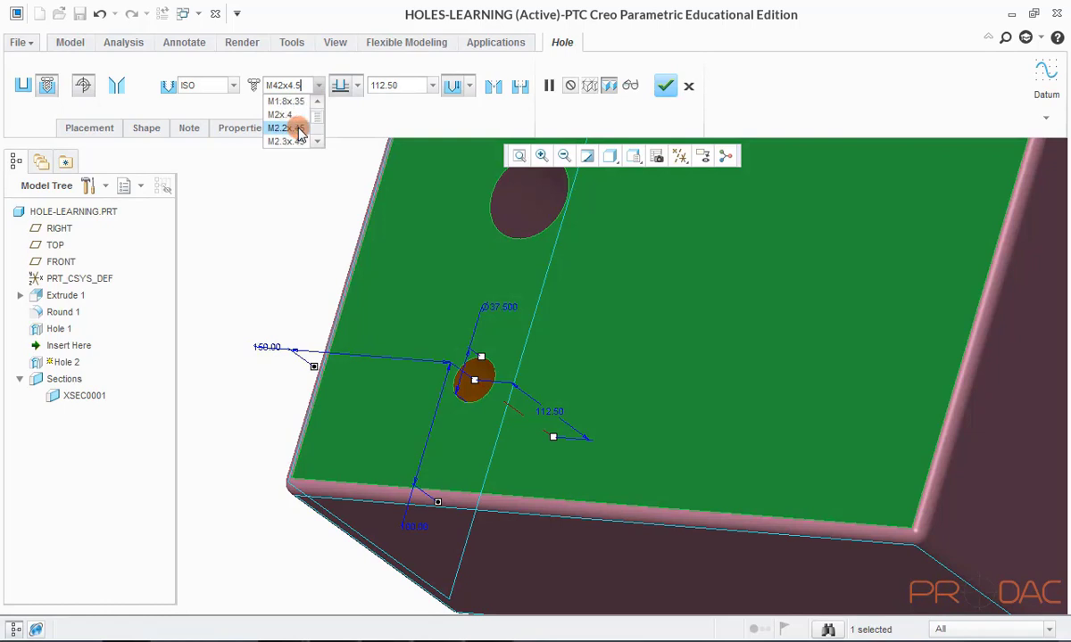
scroll(301, 128, down, 10)
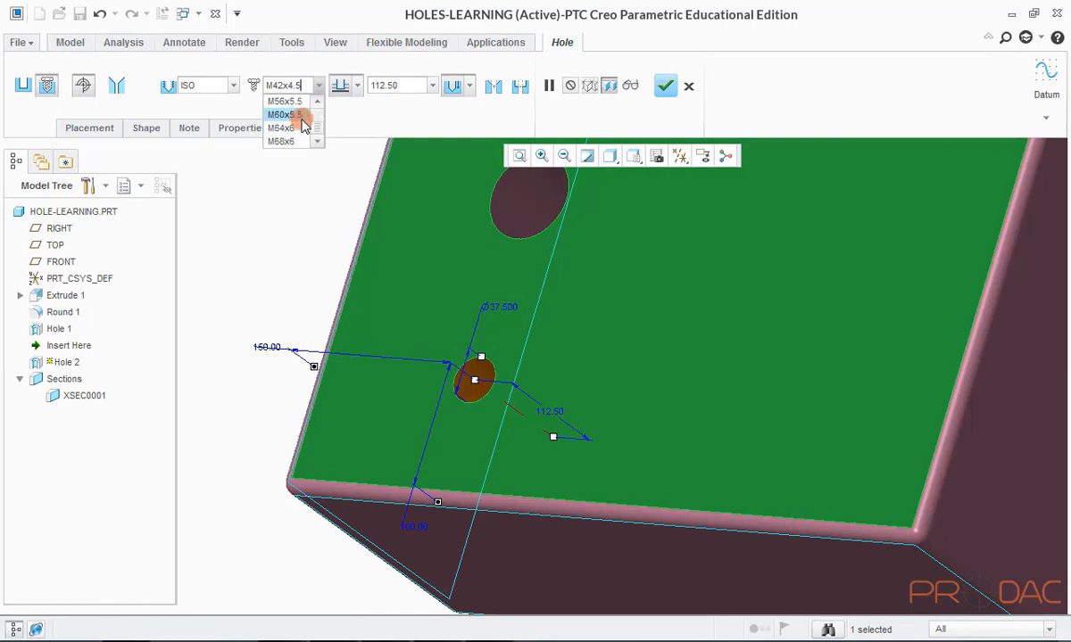
click(294, 114)
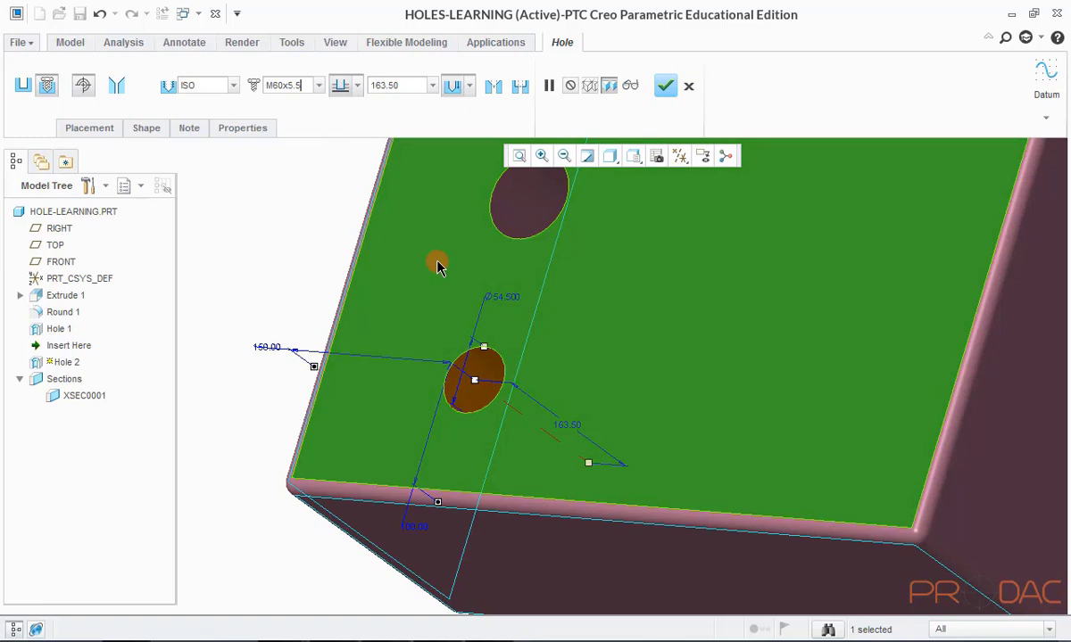
Set the standard hole's offset from the flat end face to 0 to expose its drill profile
scroll(437, 265, down, 5)
mouse_move(438, 265)
middle_down()
mouse_move(496, 310)
mouse_move(492, 207)
mouse_move(402, 241)
mouse_move(422, 263)
middle_up()
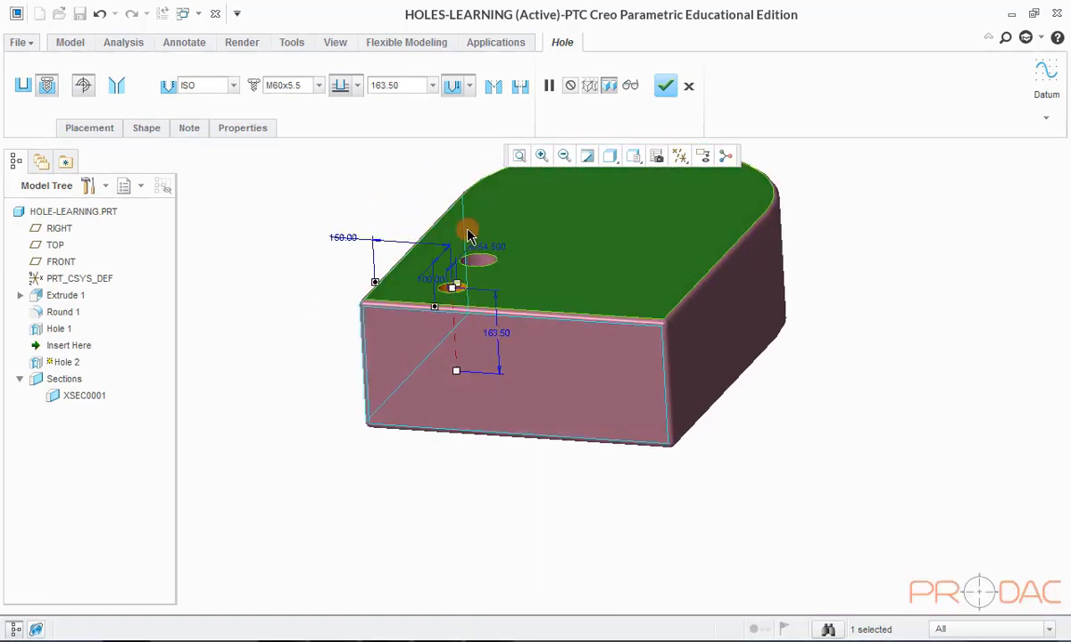
middle_drag(353, 233, 325, 304)
double_click(375, 350)
text(20)
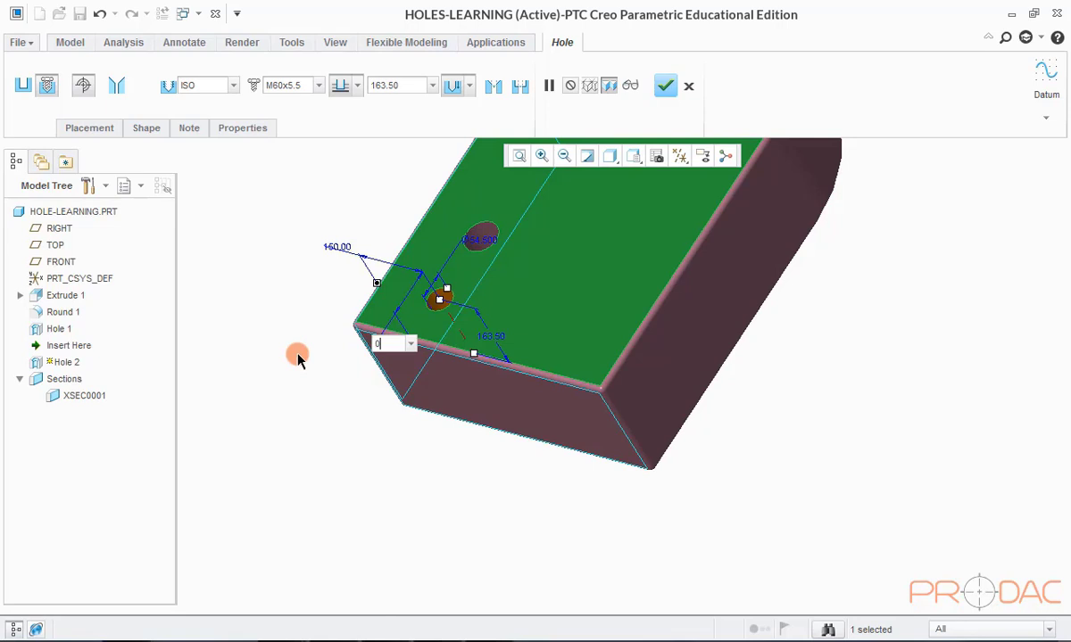
key(Return)
Orient the model to the FRONT view and define the drilled depth to the hole's tip instead of its shoulder
mouse_move(299, 354)
middle_down()
mouse_move(352, 354)
mouse_move(359, 314)
mouse_move(379, 318)
middle_up()
scroll(379, 319, down, 4)
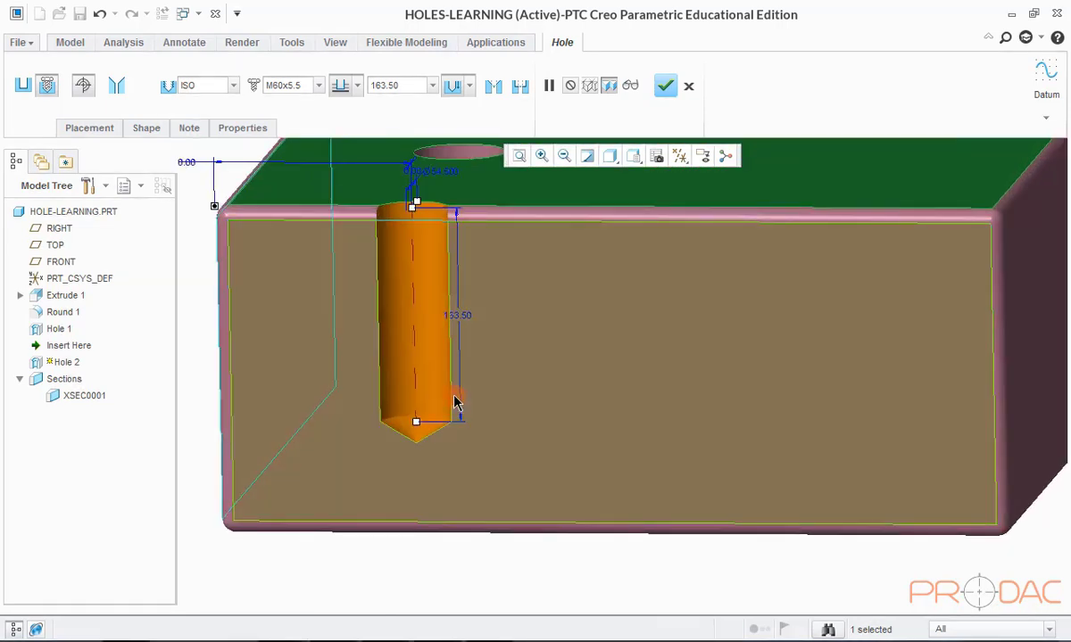
click(654, 158)
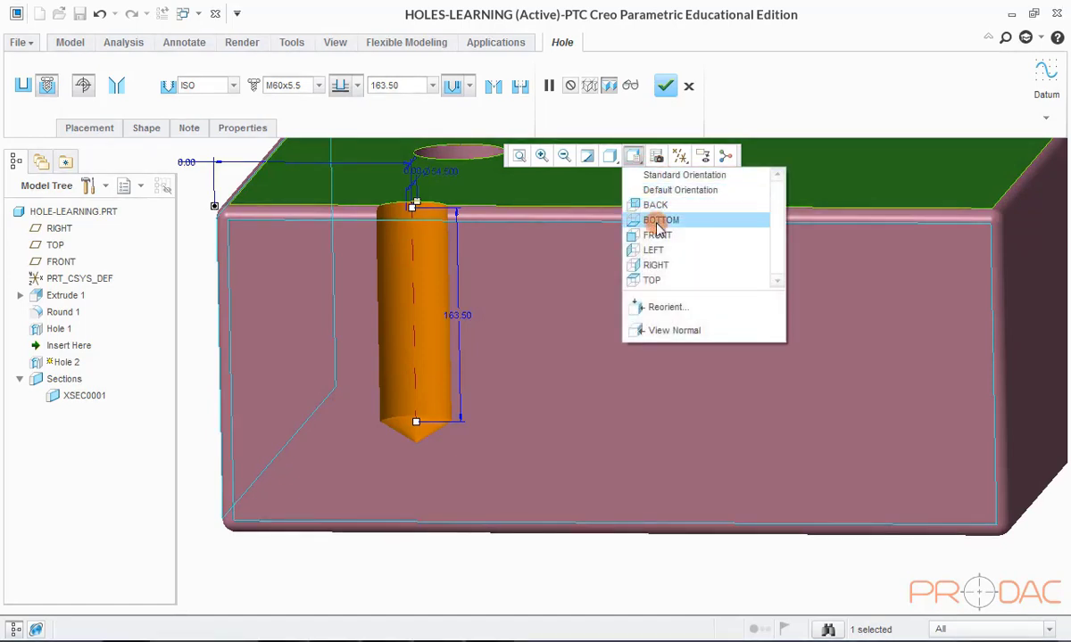
click(653, 232)
scroll(594, 317, down, 5)
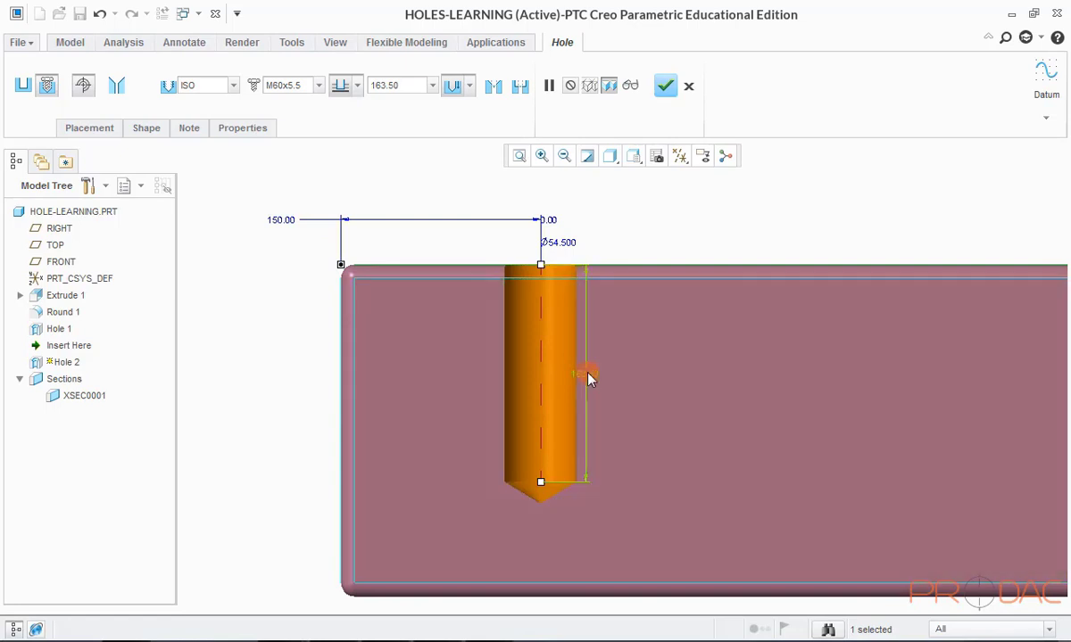
click(469, 86)
click(452, 135)
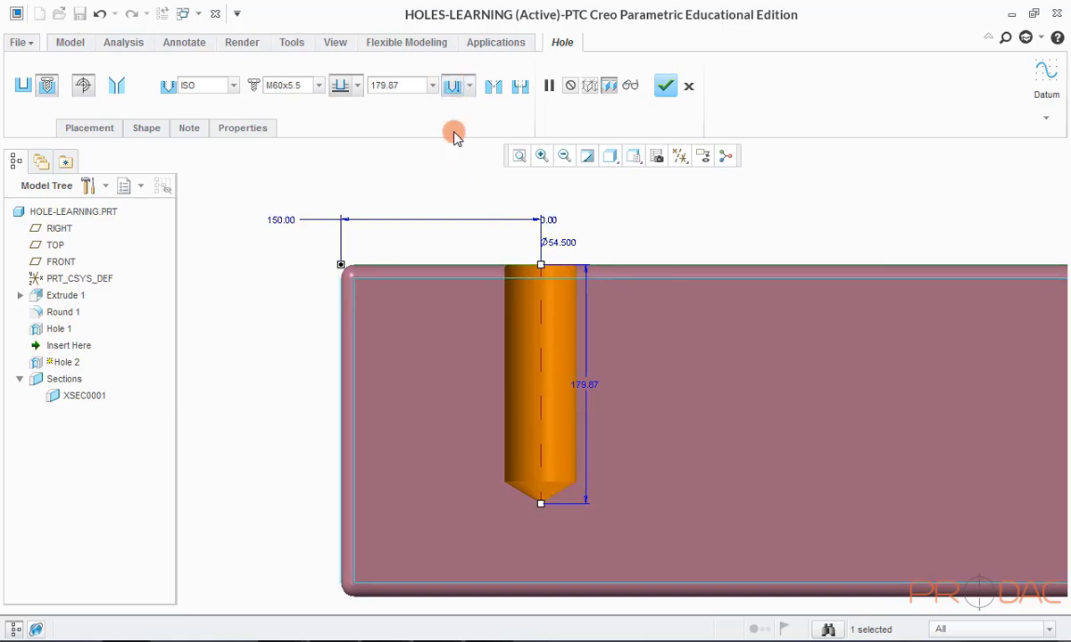
Measure the standard hole's drill depth to the shoulder and set that depth to 160
click(469, 86)
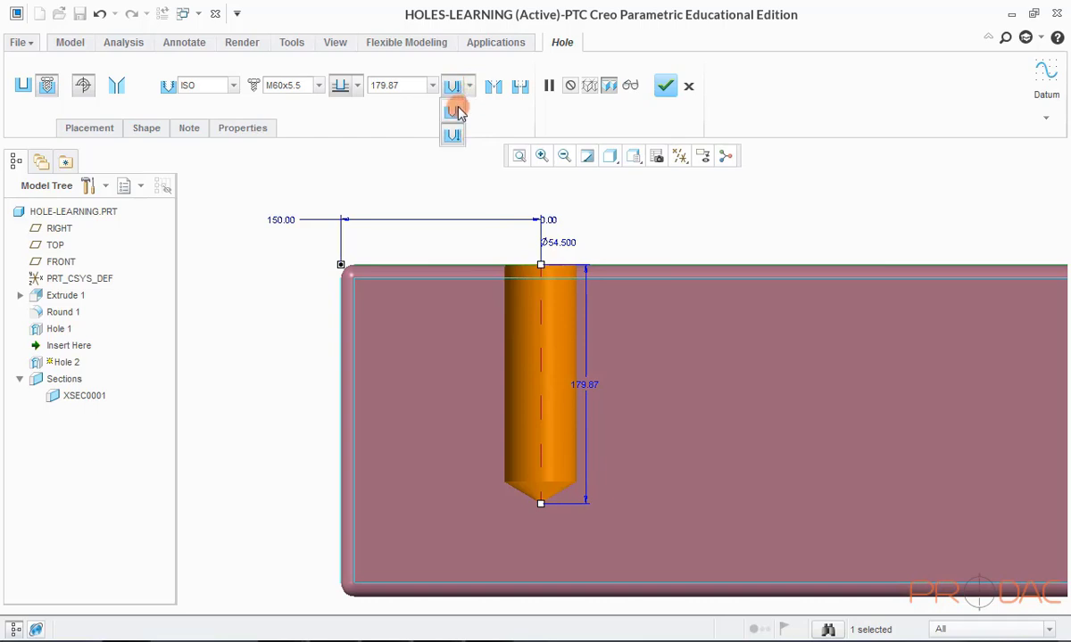
click(455, 111)
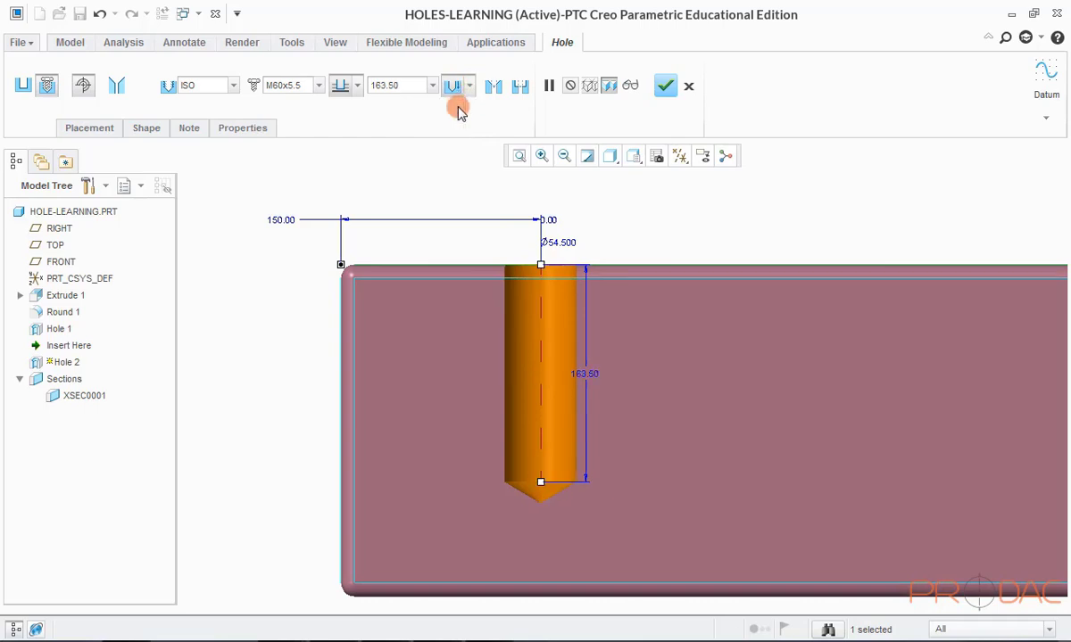
double_click(587, 375)
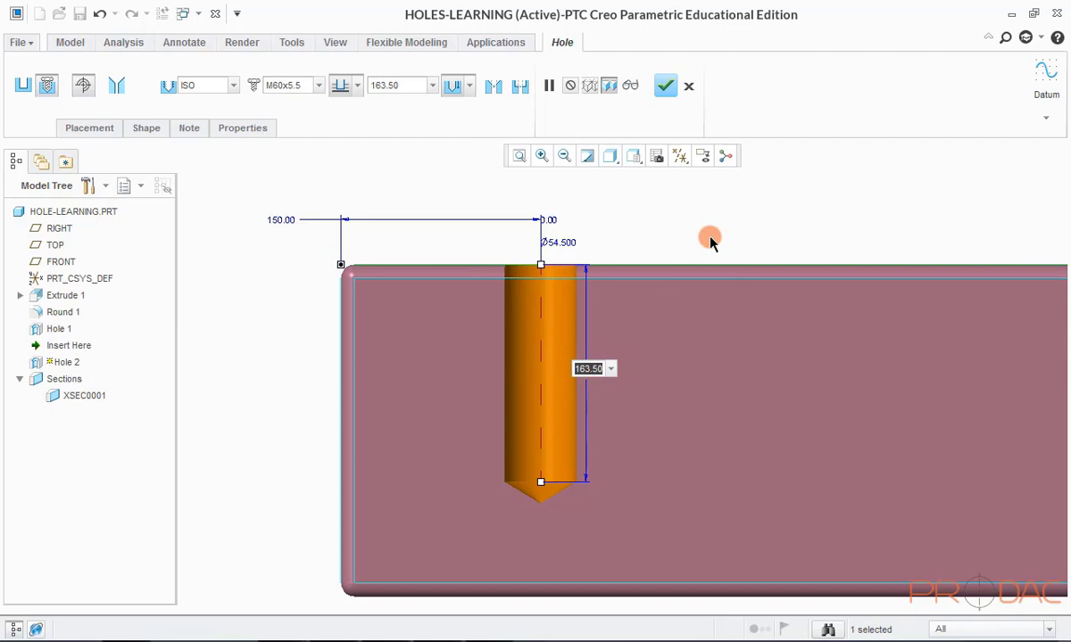
text(160)
key(Return)
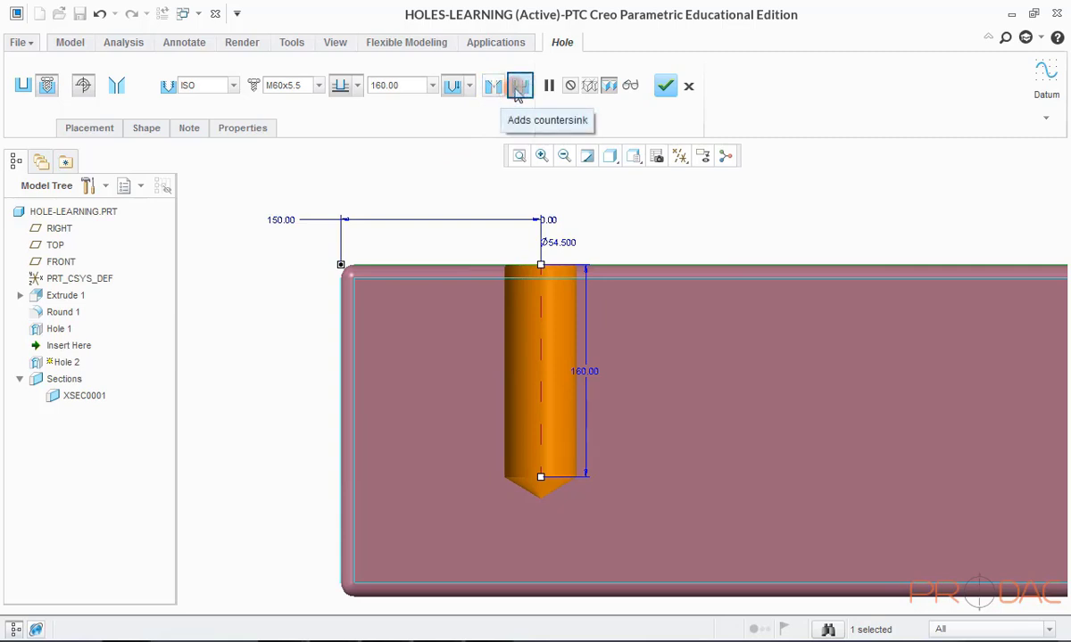
click(524, 89)
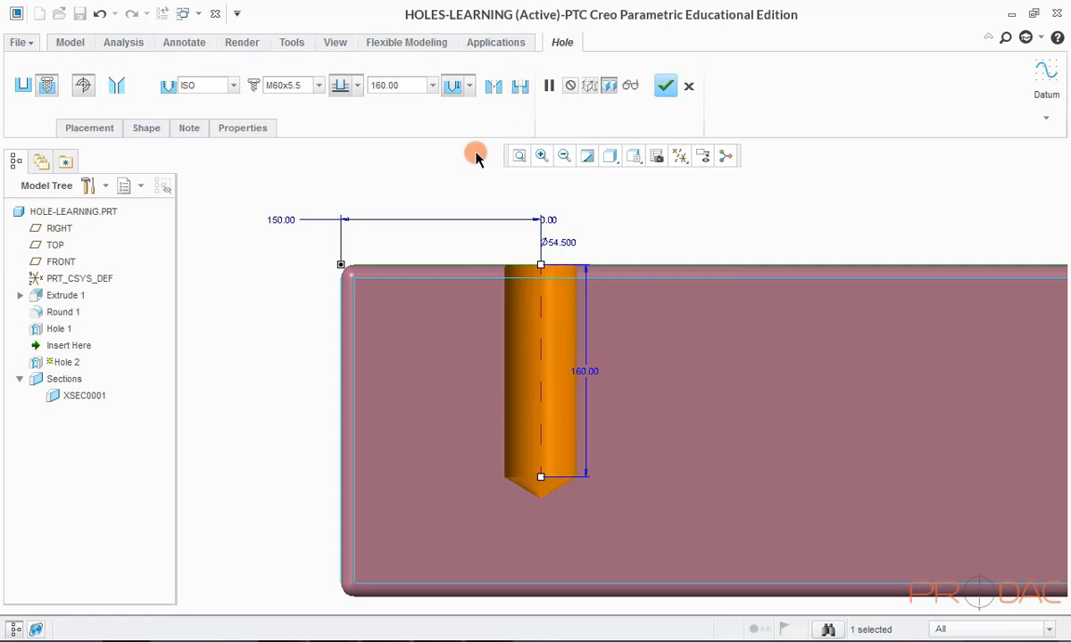
Set the standard hole's offset from the flat end face to -100, complete the hole and restore the default orientation
key(ctrl+d)
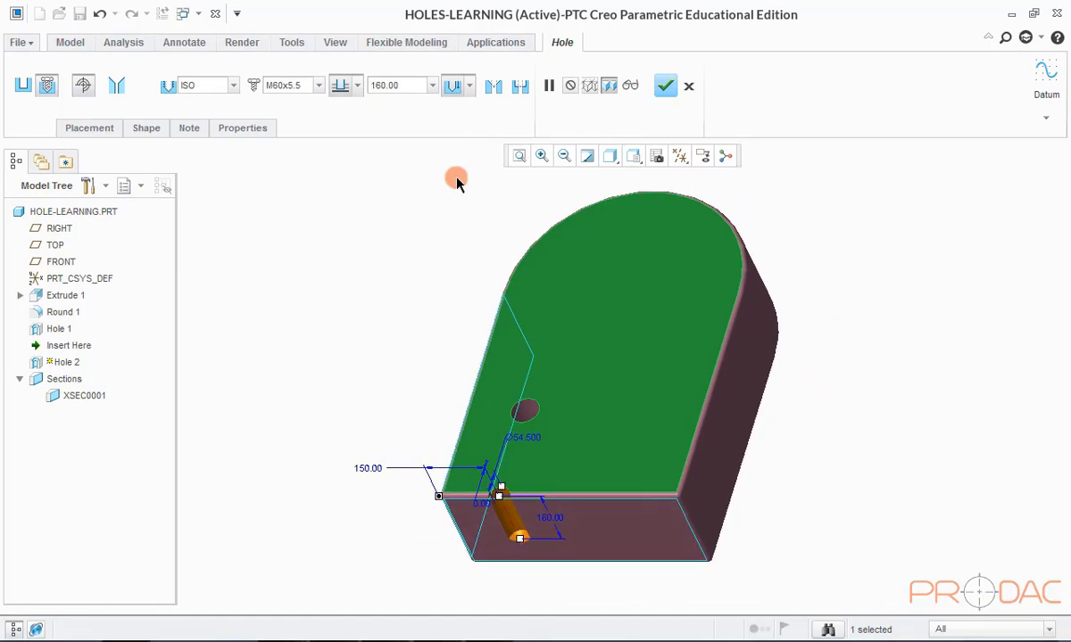
double_click(482, 505)
text(-100)
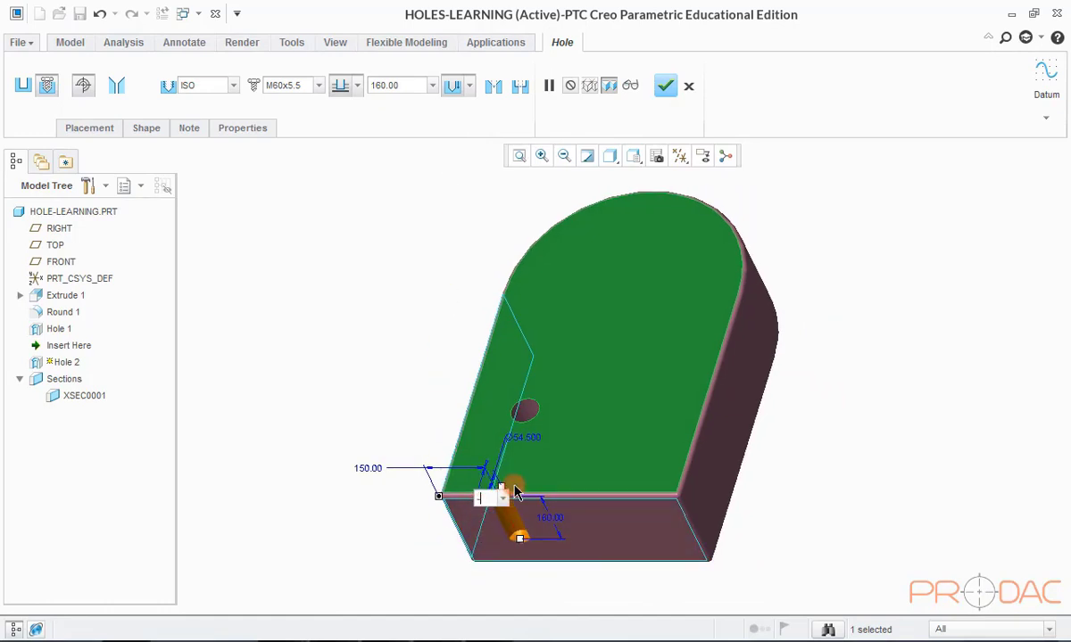
key(Return)
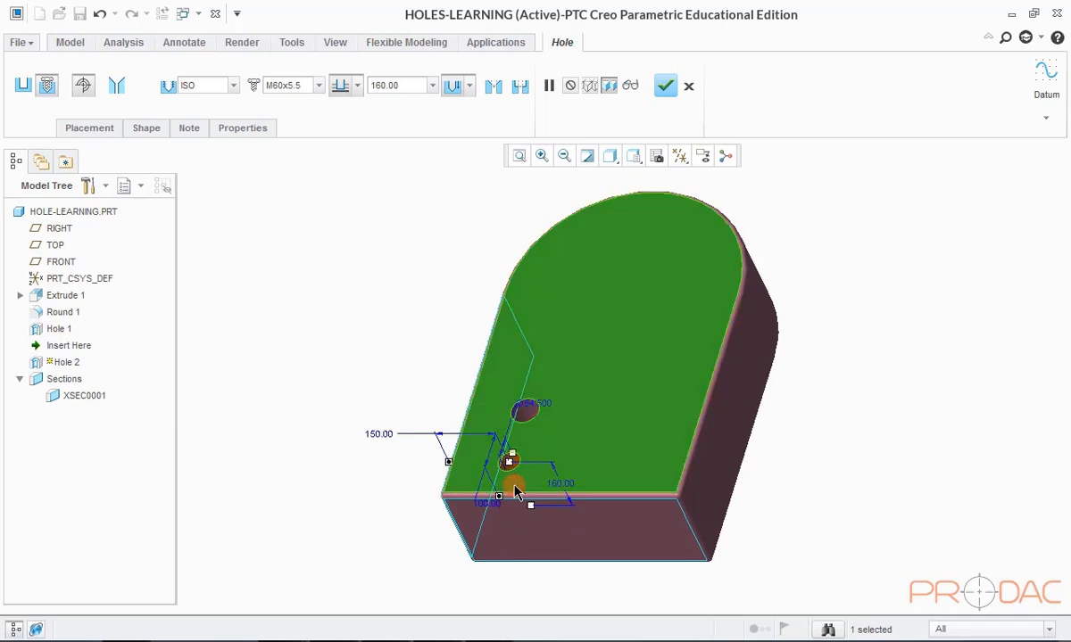
click(664, 85)
key(ctrl+d)
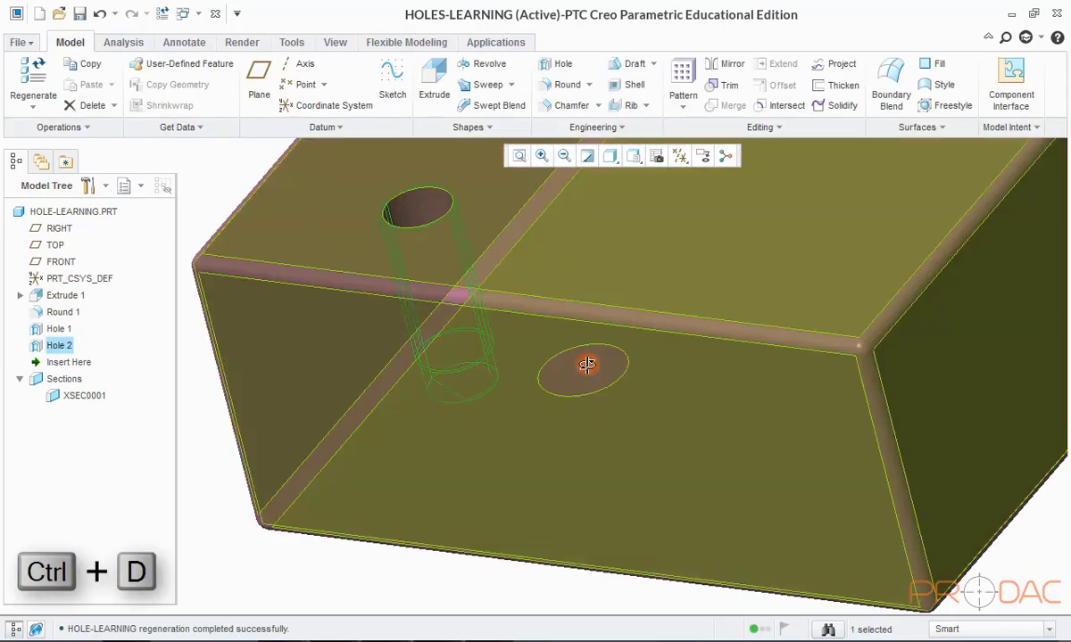
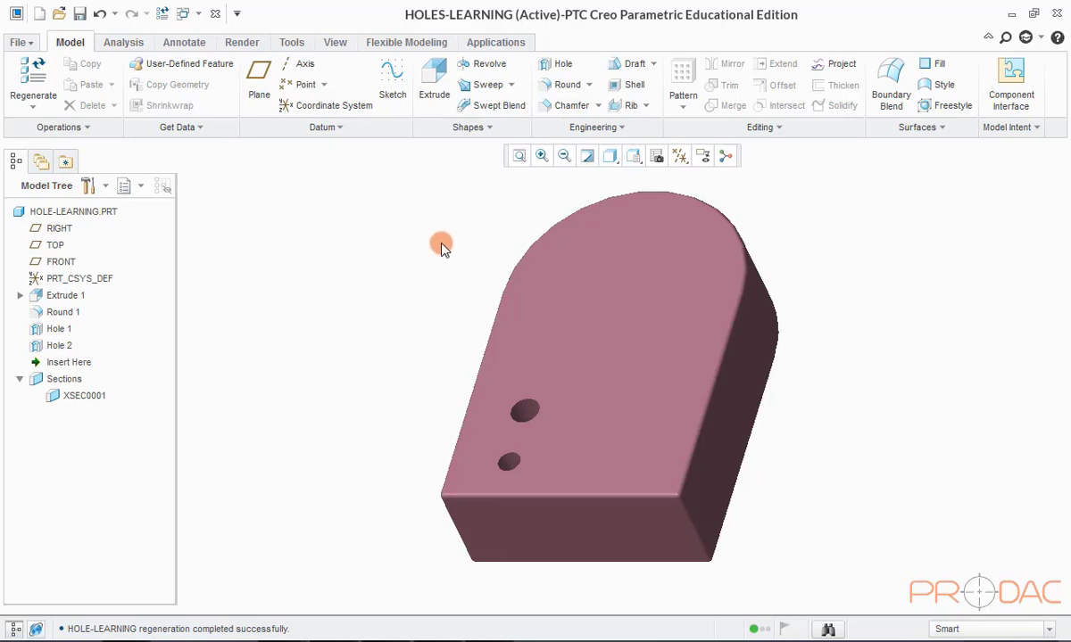
Start a new standard hole and make it a tapered hole with the ISO_7/1 thread standard
click(559, 67)
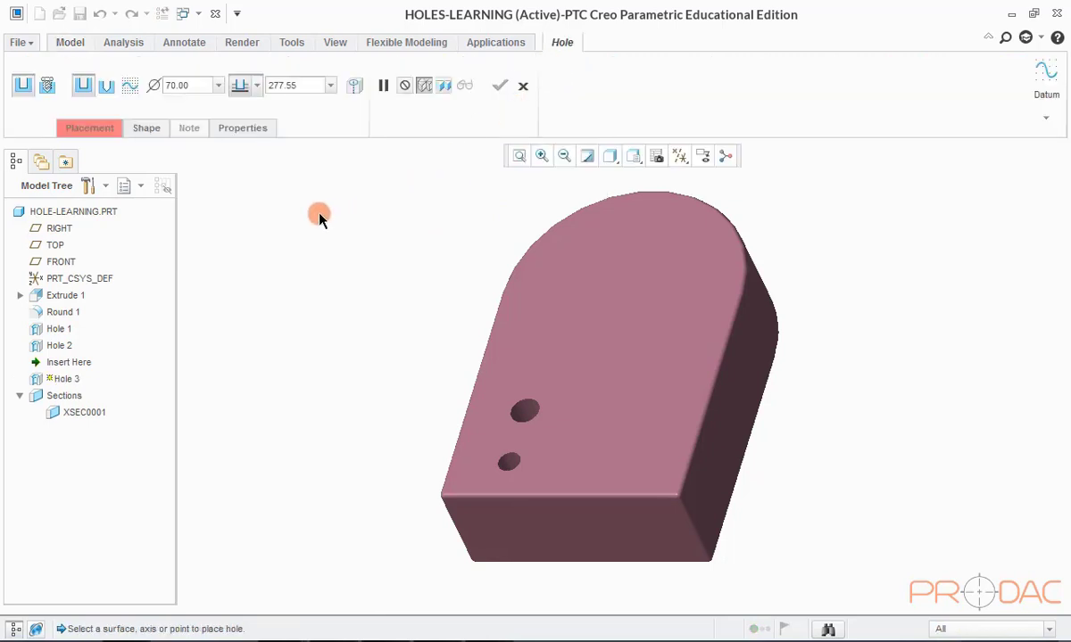
click(46, 86)
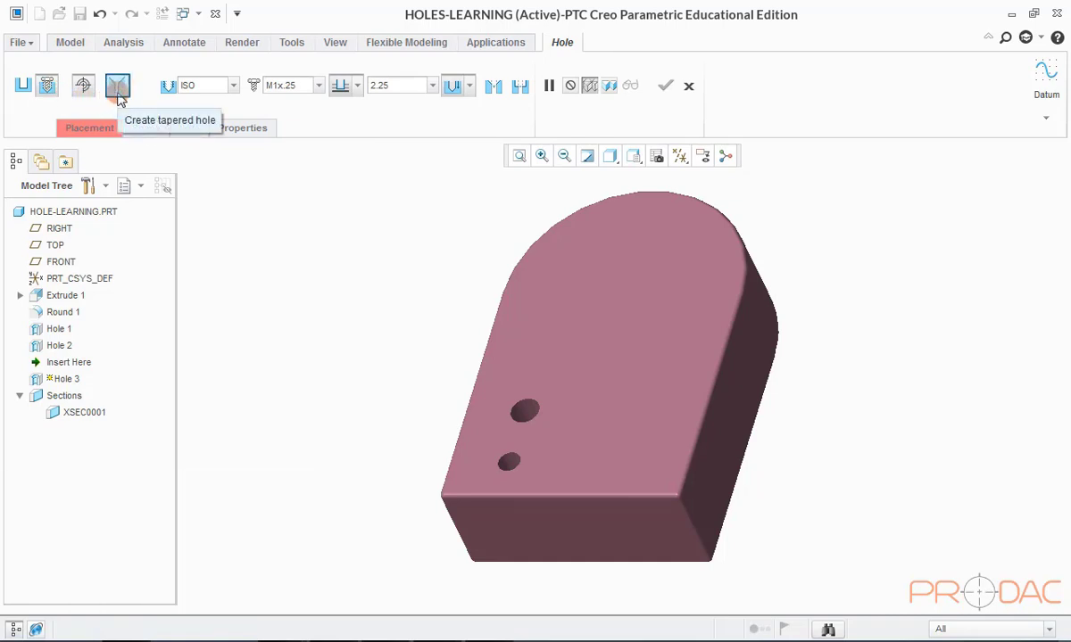
click(119, 93)
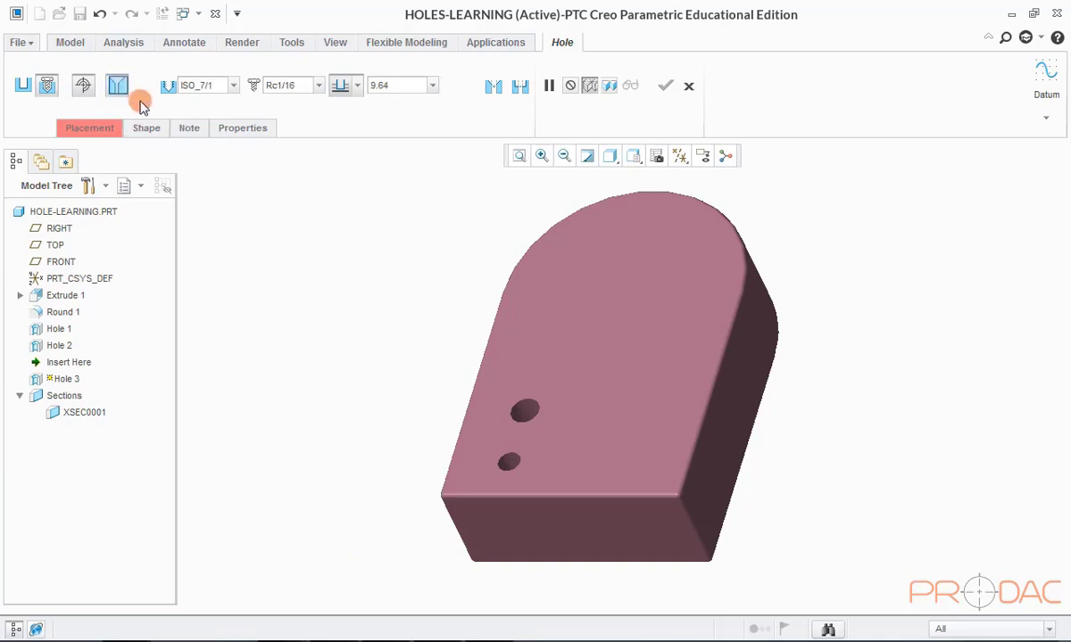
Turn on the axis display and place the tapered hole on the larger existing hole's axis and the large flat face
click(679, 156)
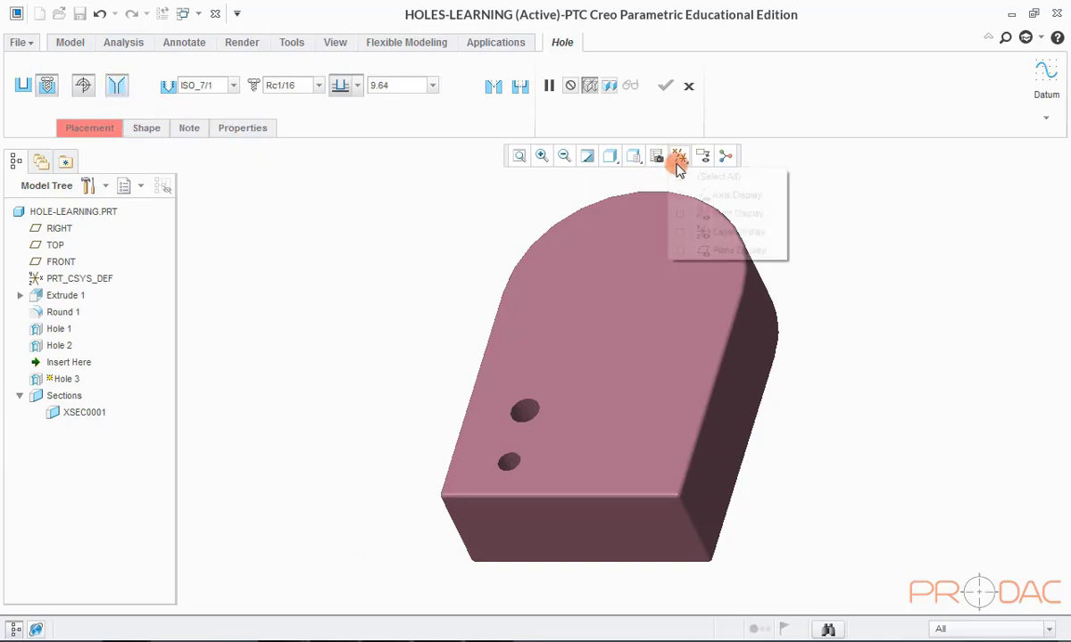
click(680, 196)
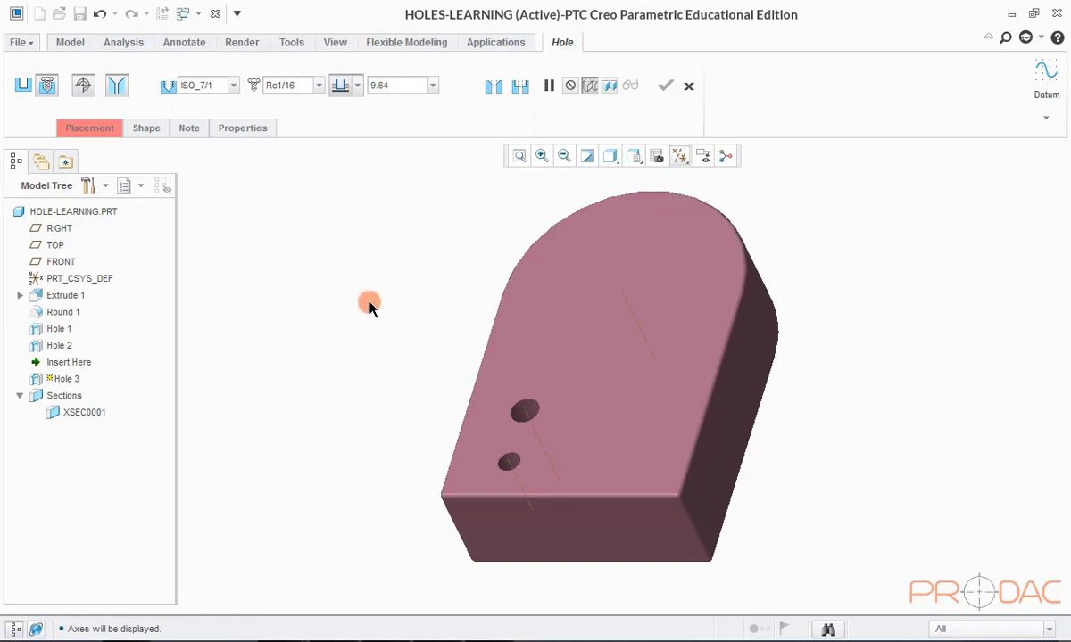
click(525, 413)
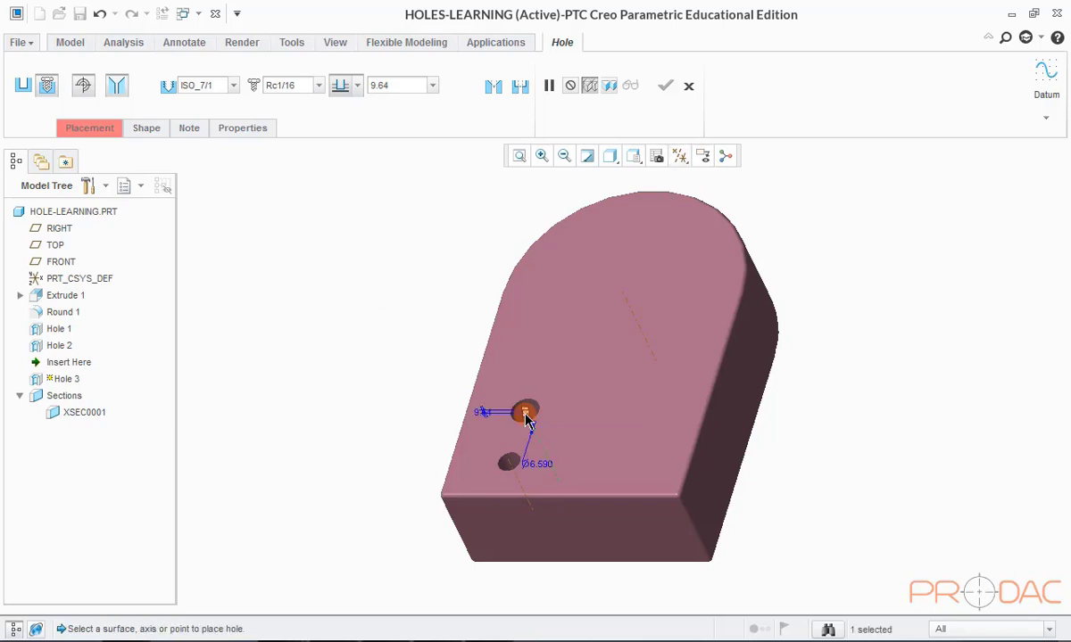
ctrl+click(532, 425)
Set the tapered hole's thread size to Rc3/8
click(315, 85)
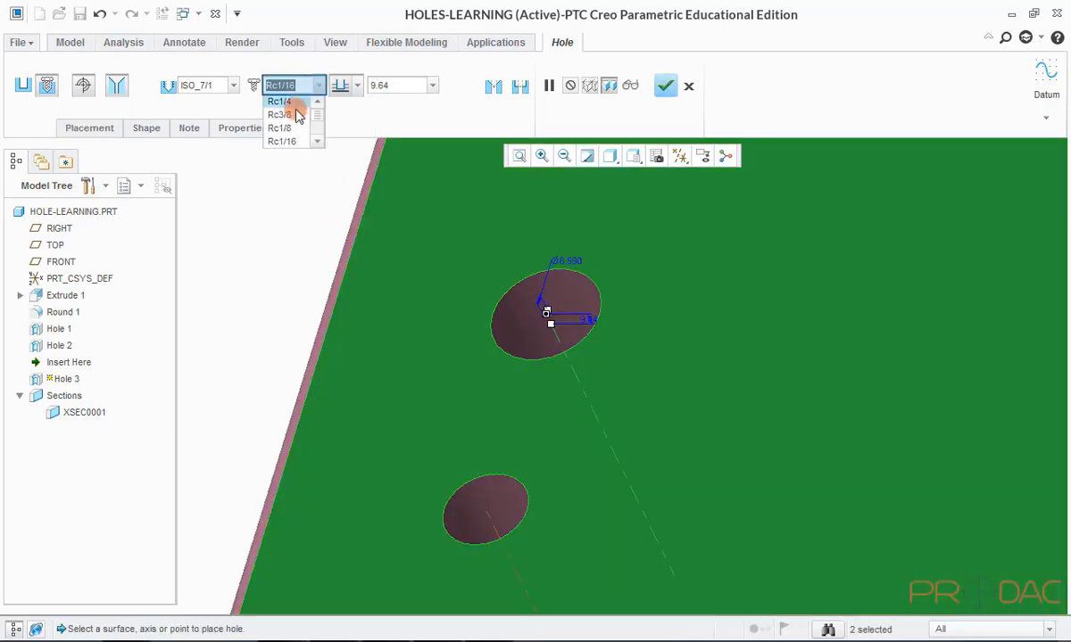
click(291, 116)
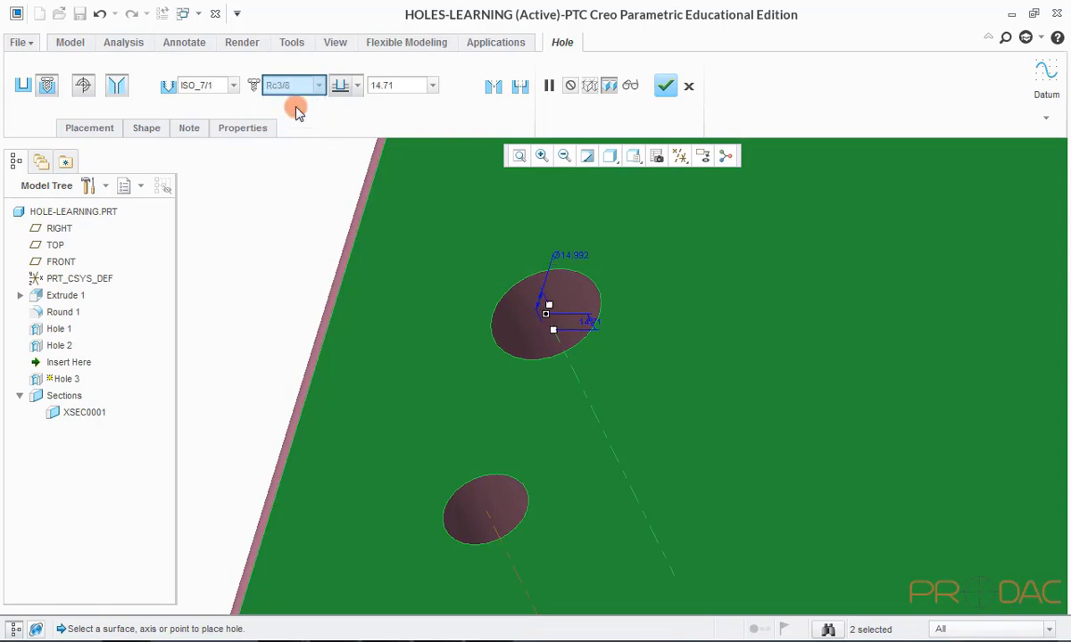
click(318, 86)
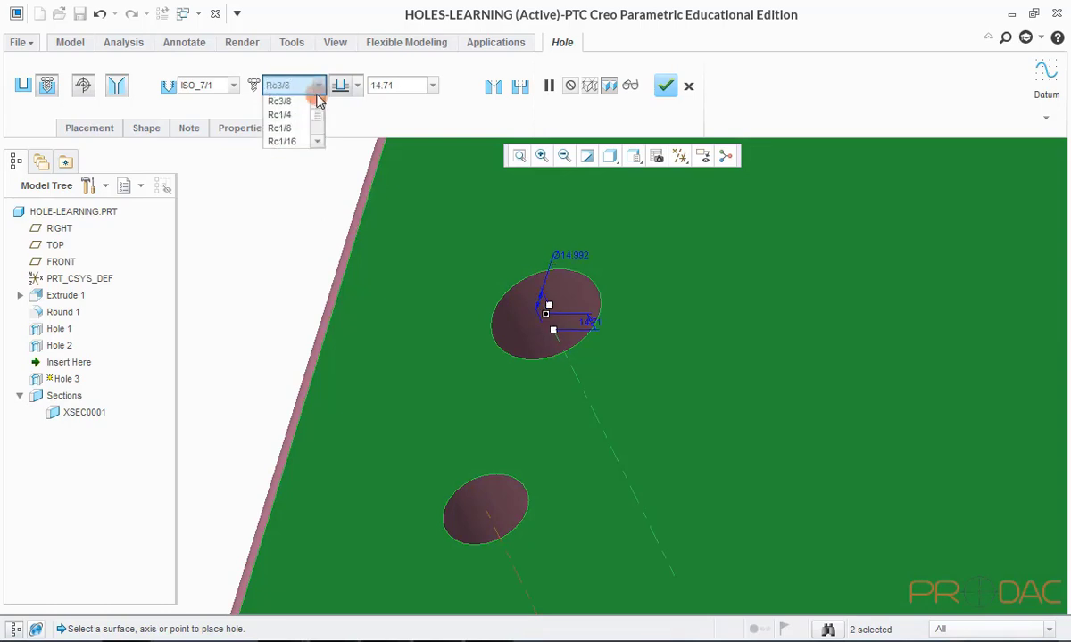
scroll(292, 134, down, 2)
click(292, 134)
middle_drag(286, 145, 552, 299)
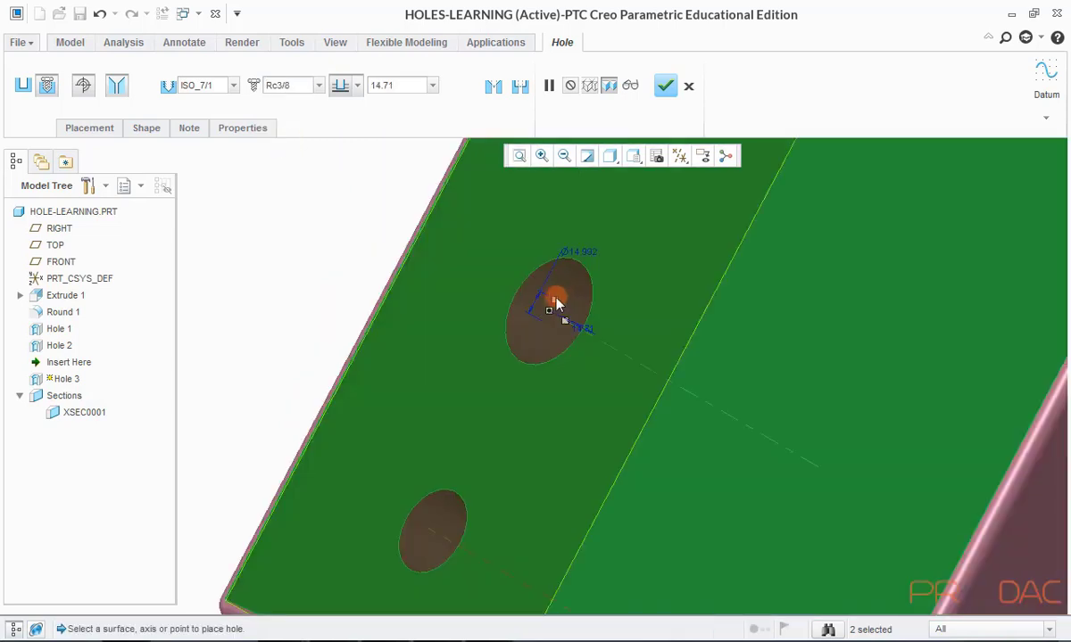
Enlarge the tapered hole's diameter on the model to thread size Rc3 and restore the default orientation
drag(571, 272, 599, 264)
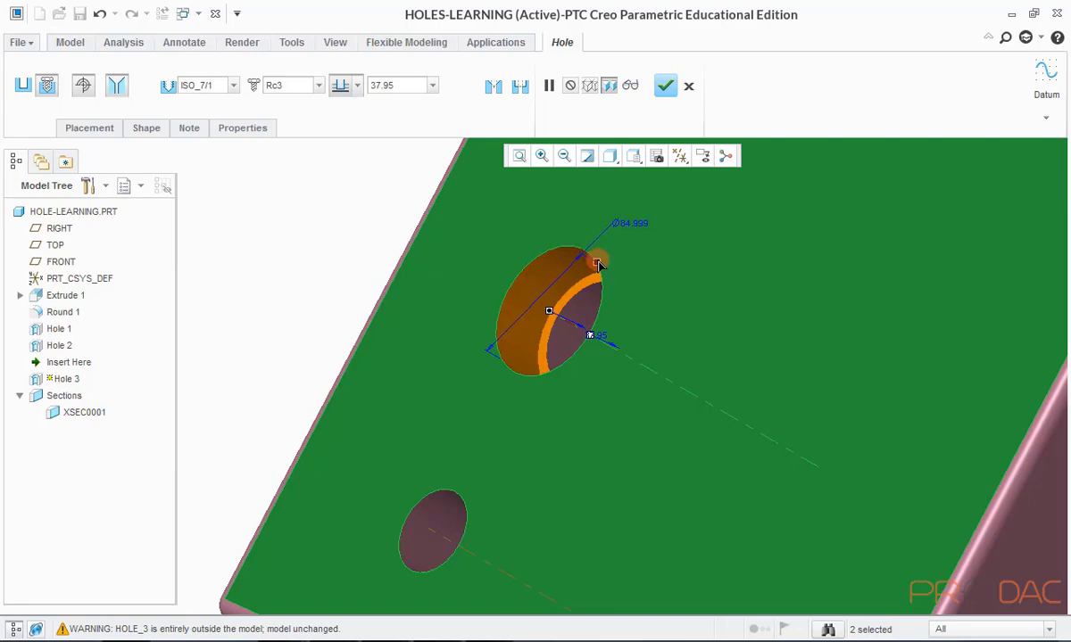
middle_drag(597, 263, 646, 283)
key(ctrl+d)
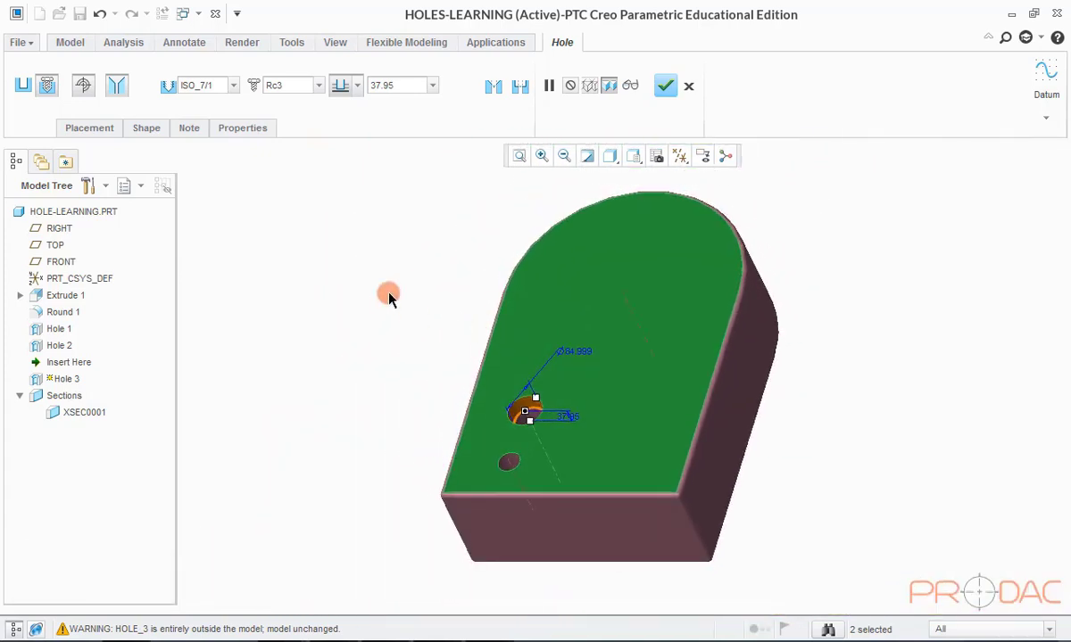
Review the available tapered thread standards, keep ISO_7/1, and complete the tapered hole
click(233, 85)
scroll(207, 143, down, 1)
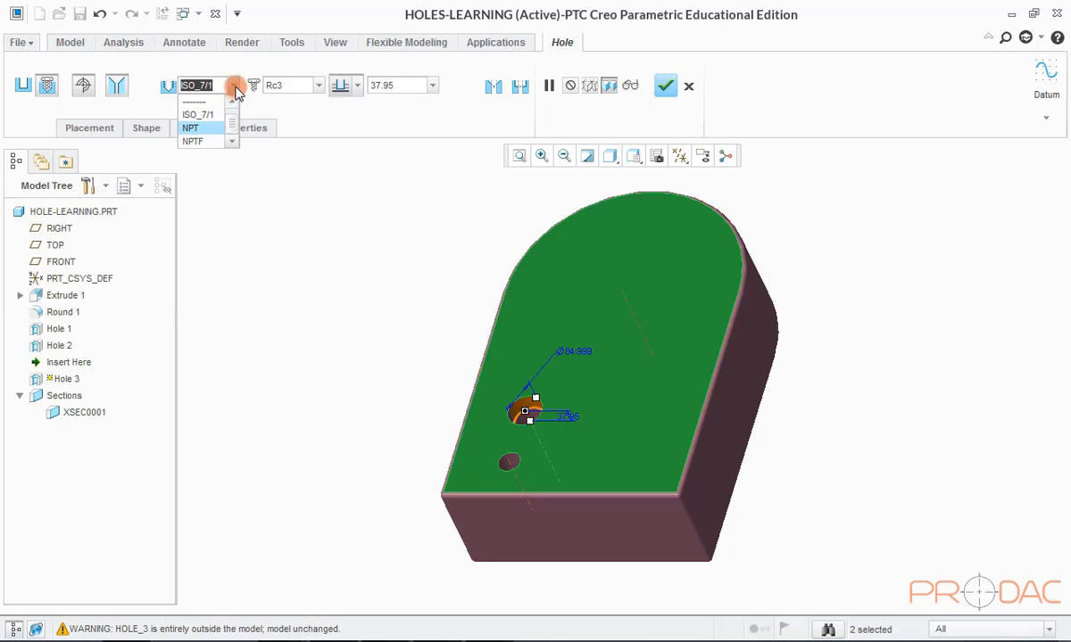
click(236, 89)
click(665, 85)
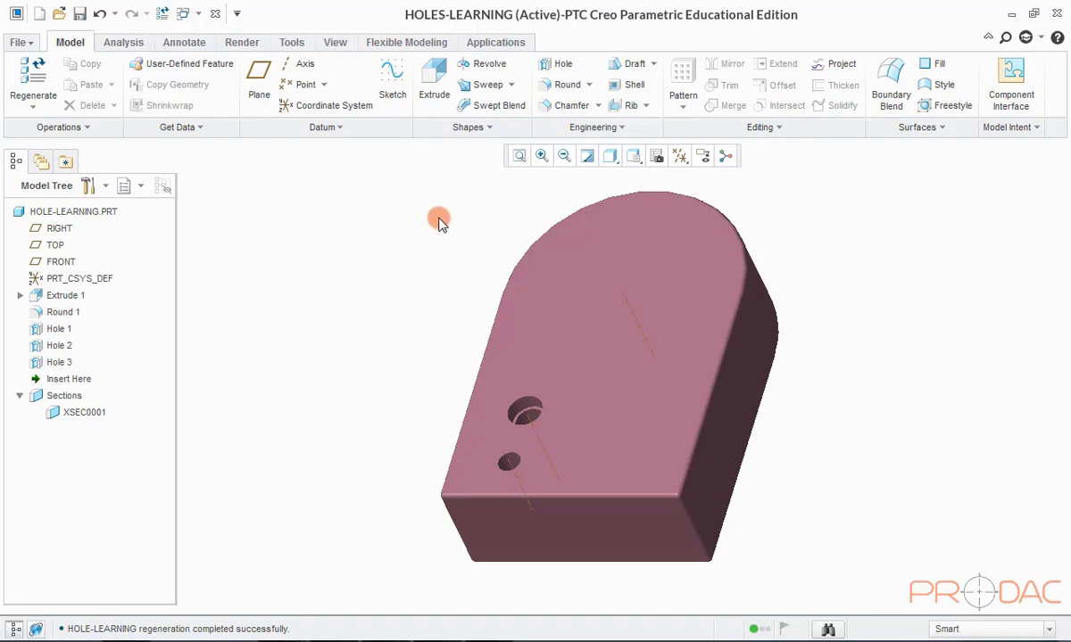
Create a planar section parallel to the flat end face, offset 250, that cuts through the tapered hole
click(335, 42)
click(491, 85)
click(580, 551)
drag(580, 551, 568, 447)
double_click(170, 84)
text(25)
key(Return)
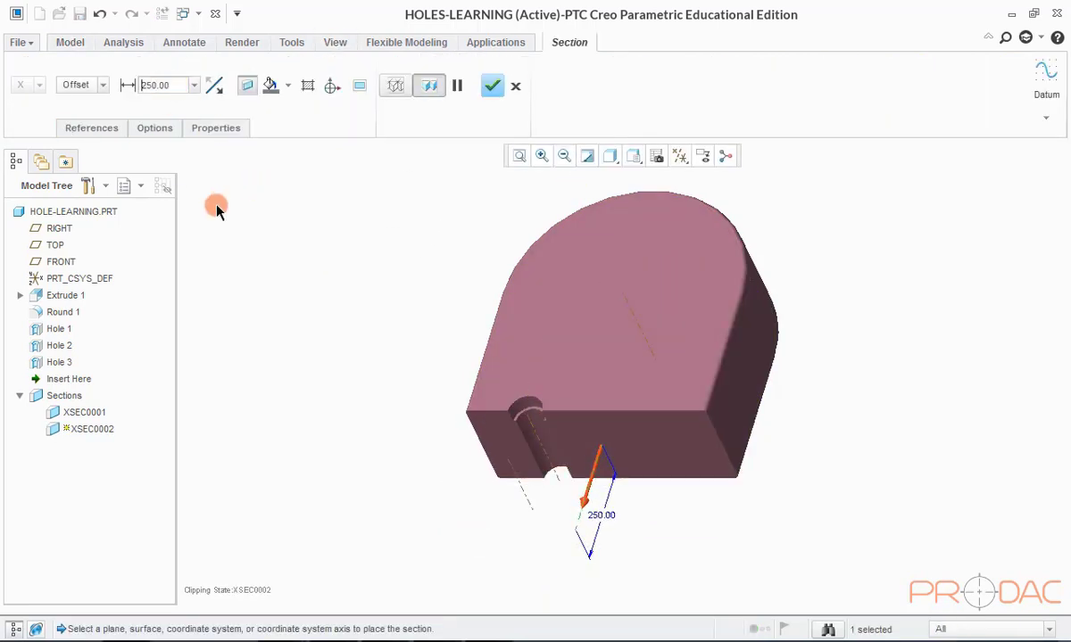
click(491, 85)
Examine the tapered hole's profile in the section view and deactivate section XSEC0002
middle_drag(518, 220, 664, 238)
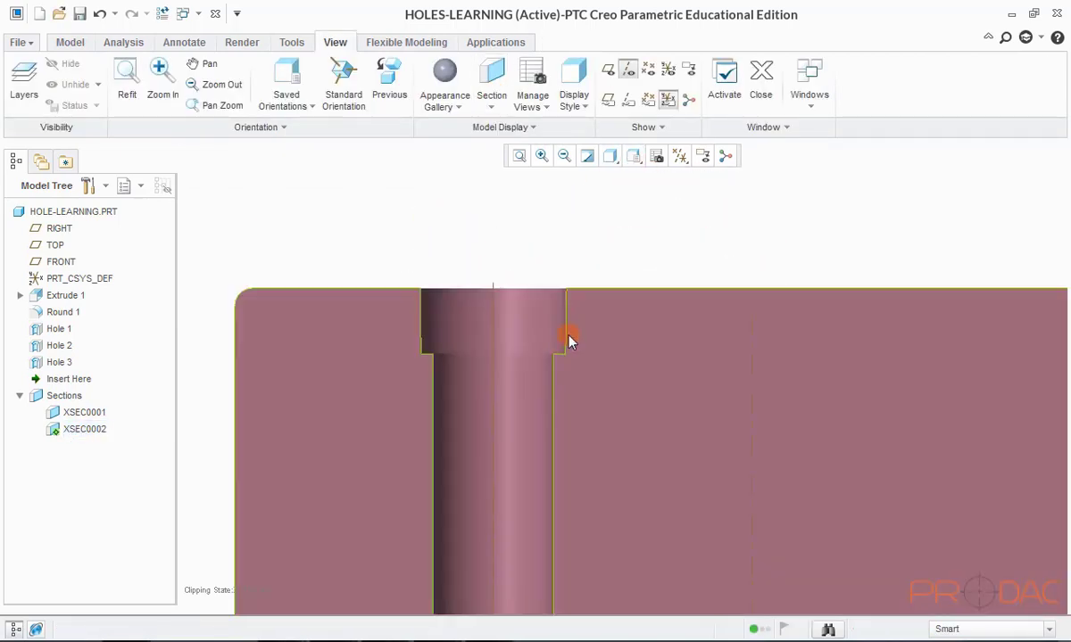
click(540, 312)
scroll(539, 312, up, 3)
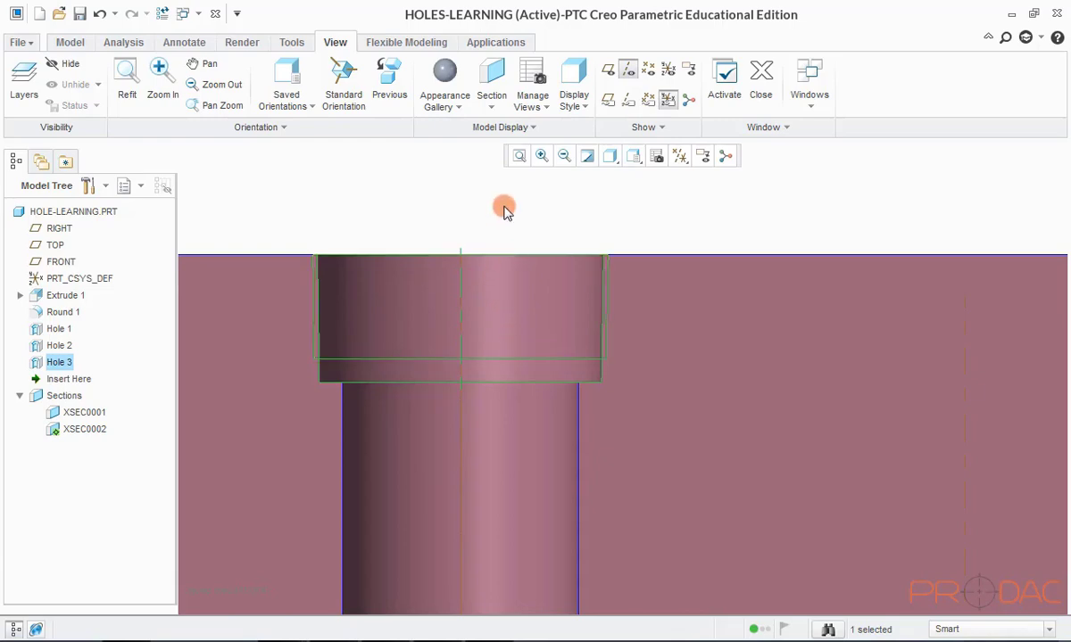
key(ctrl+d)
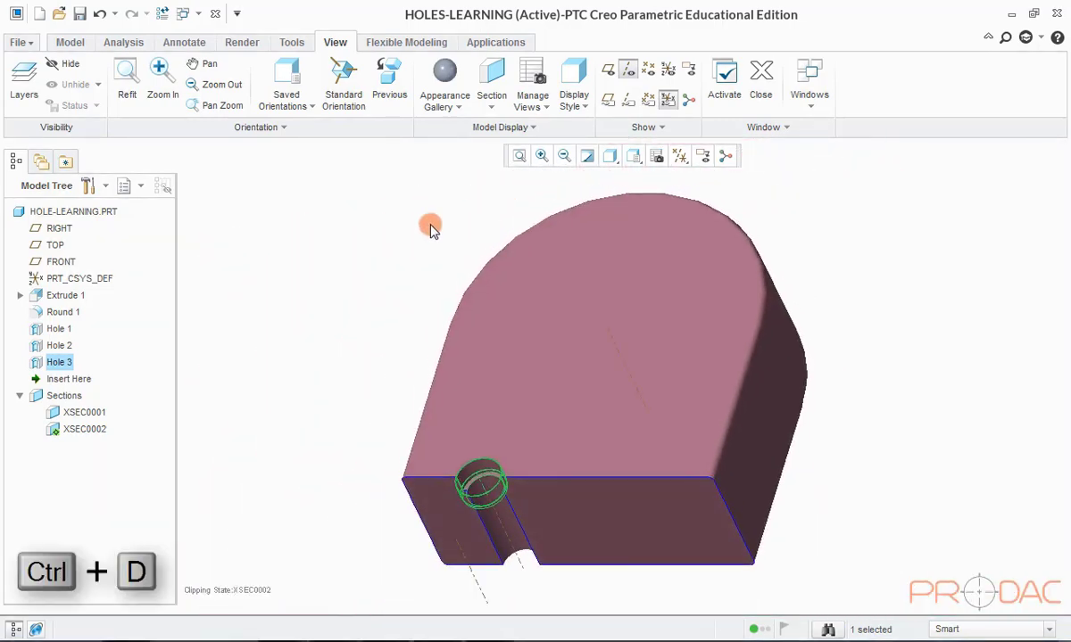
click(424, 233)
right_click(86, 431)
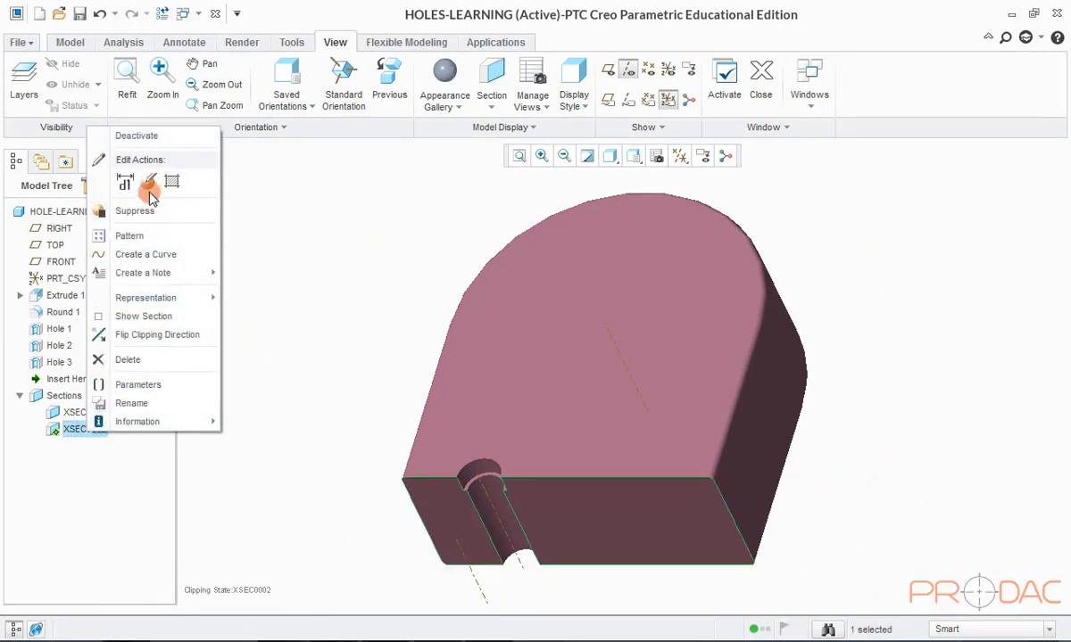
click(153, 140)
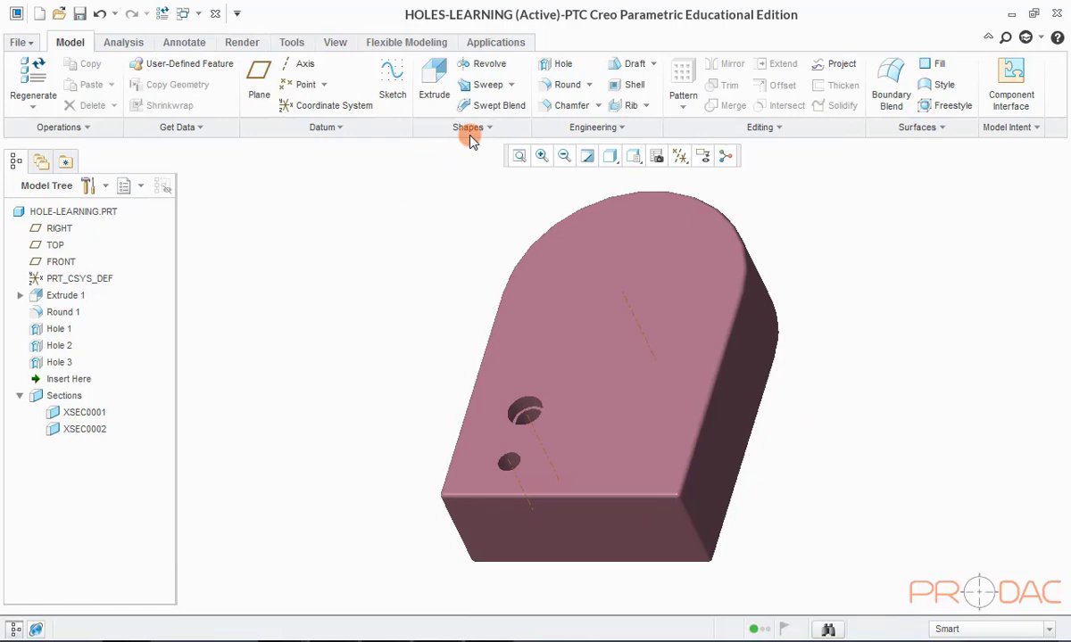
Start a new simple hole that uses the standard hole profile as its drill profile
click(548, 71)
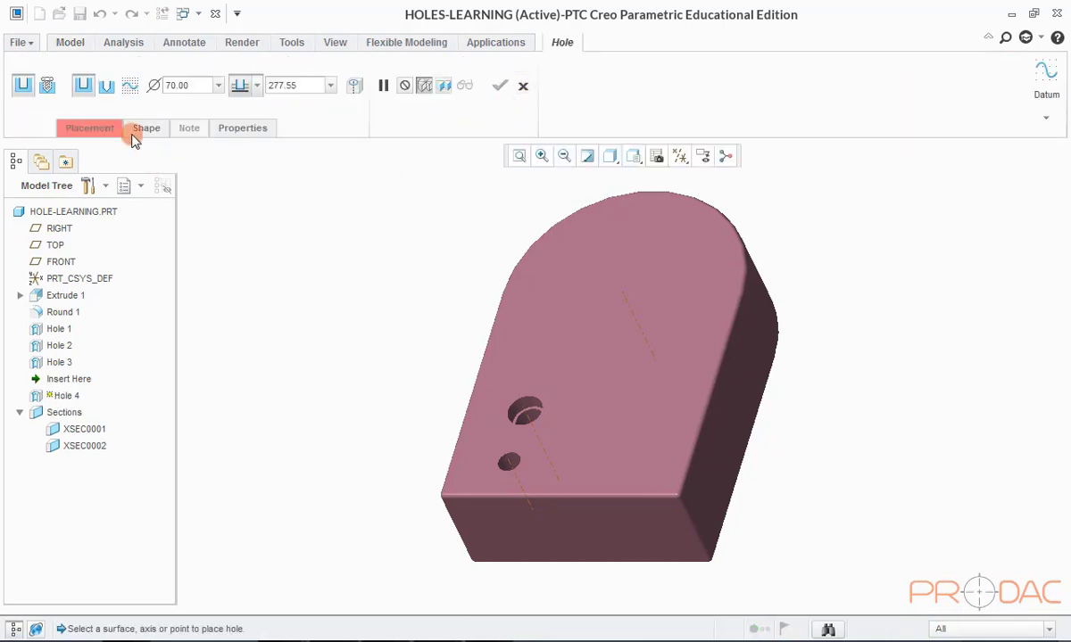
click(106, 89)
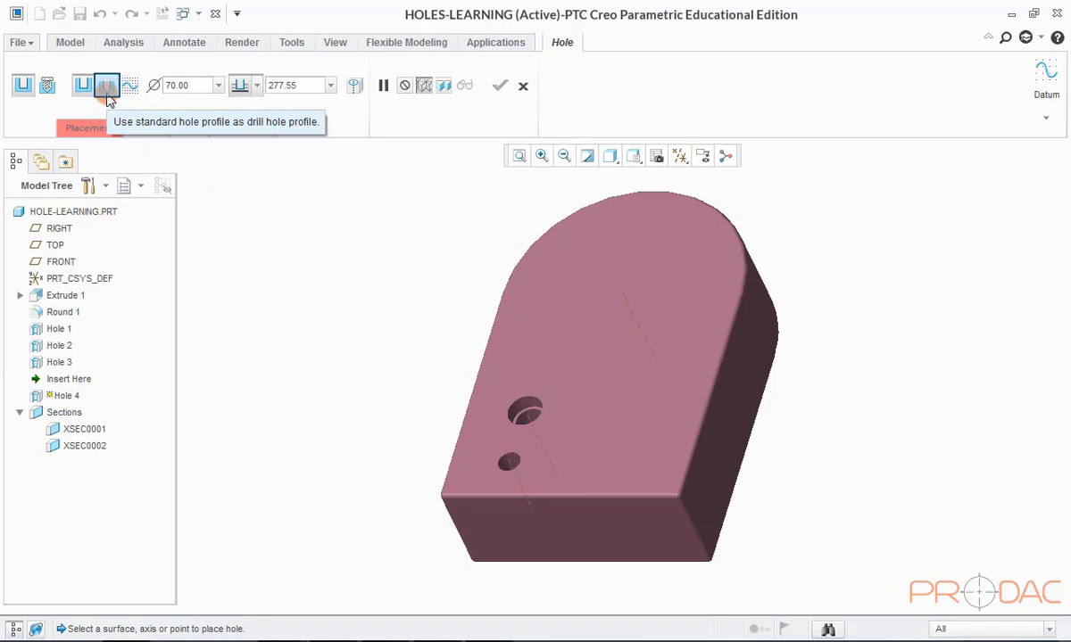
click(106, 89)
click(106, 89)
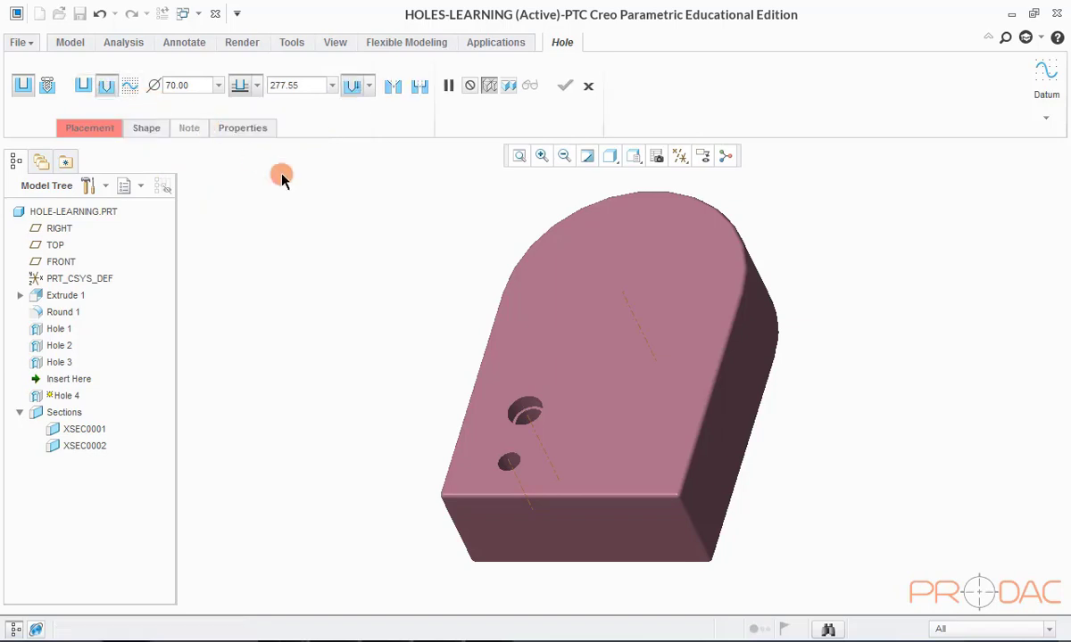
Place the new hole on the part's top face near the flat end and display the datum planes
click(626, 459)
middle_drag(729, 437, 471, 308)
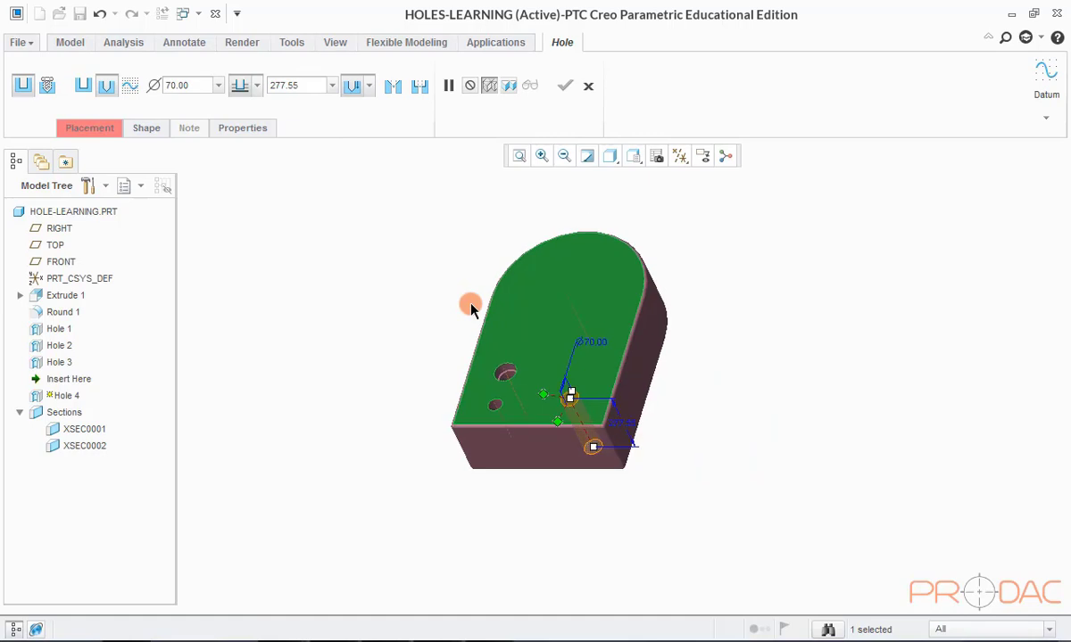
click(679, 157)
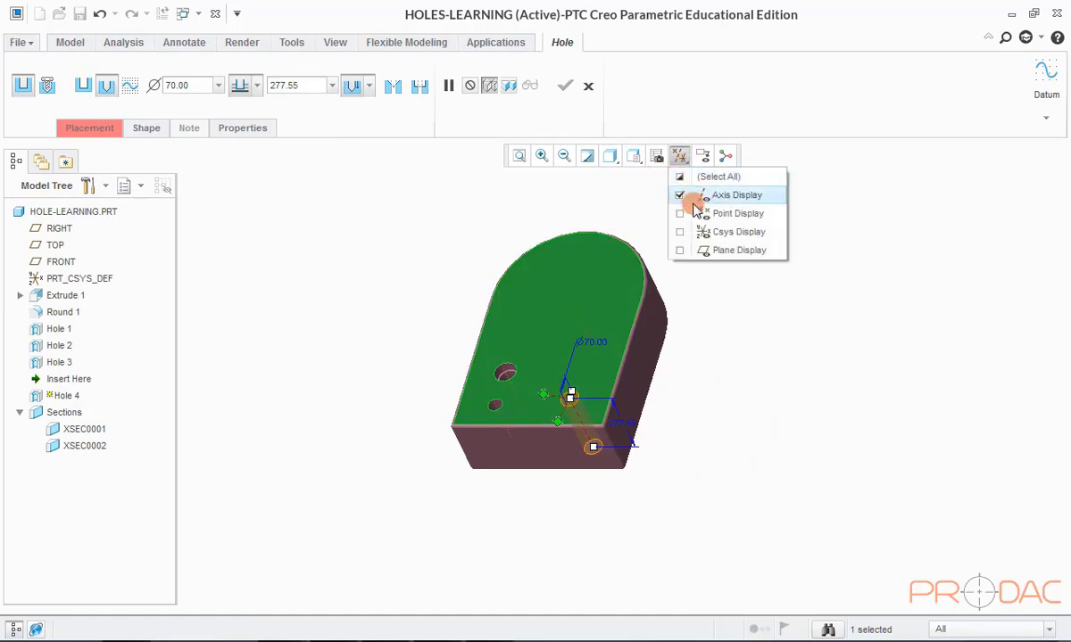
click(681, 250)
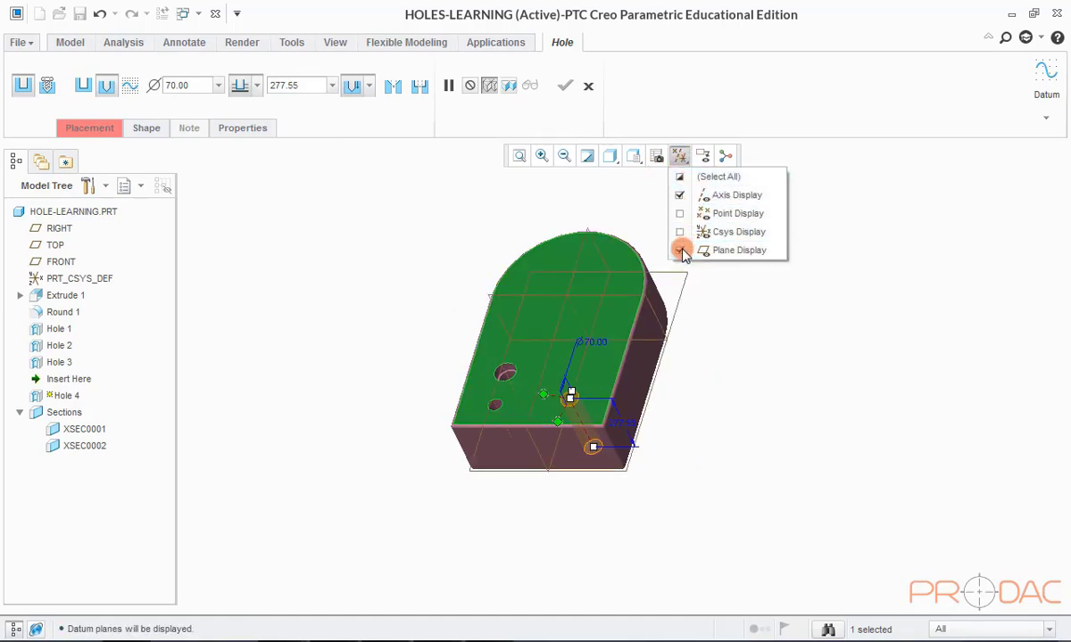
Attach the hole's two offset references to the lengthwise centre datum plane and the transverse datum plane
scroll(660, 419, down, 2)
scroll(462, 393, down, 3)
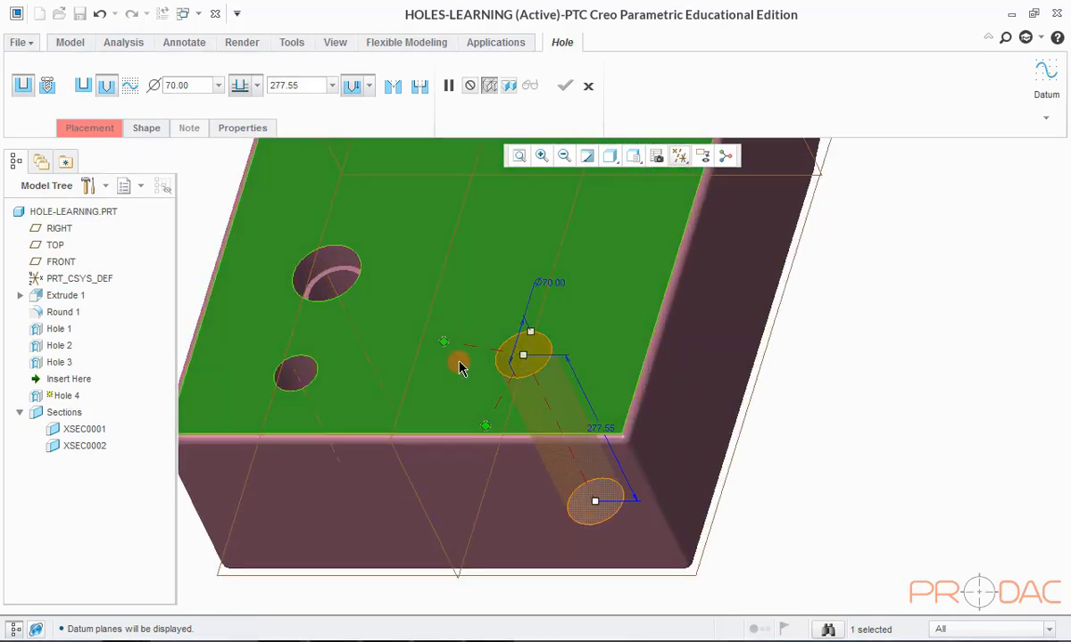
scroll(612, 366, up, 1)
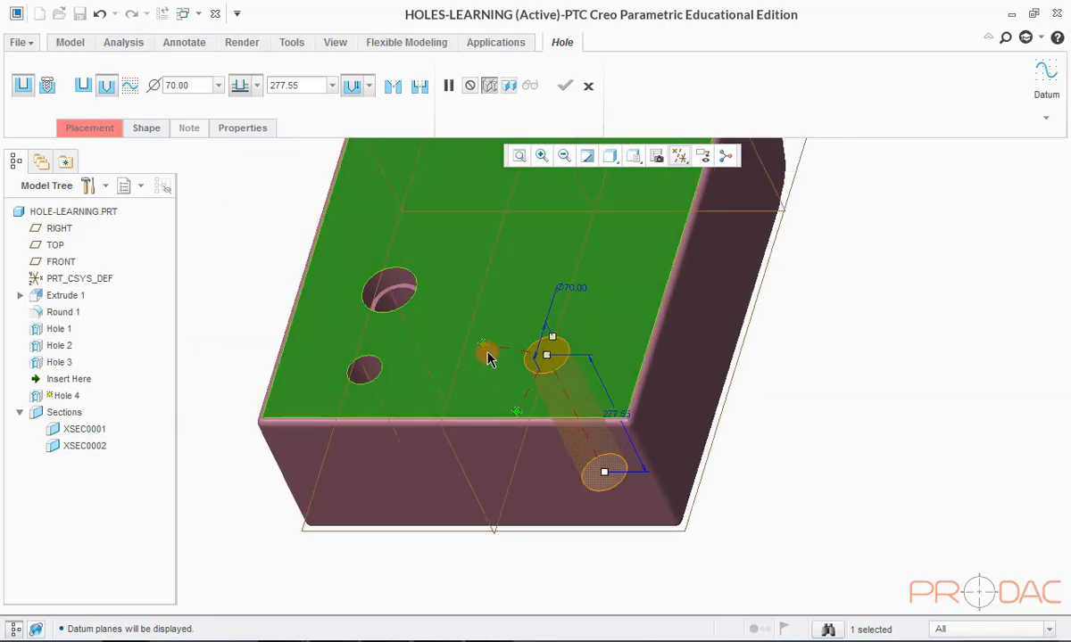
drag(486, 355, 489, 261)
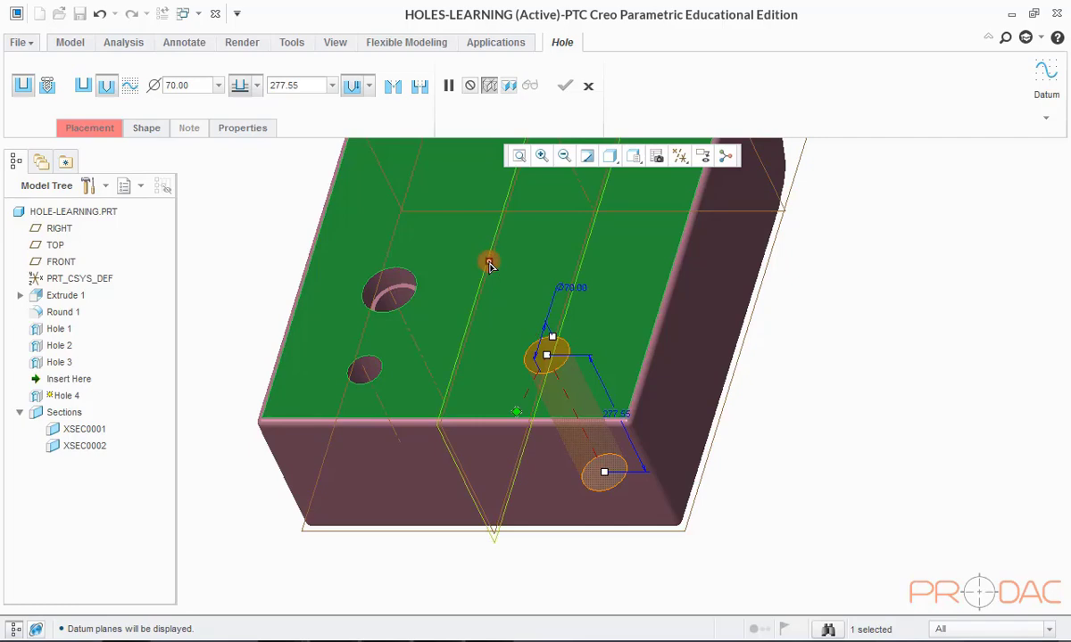
middle_drag(514, 286, 549, 433)
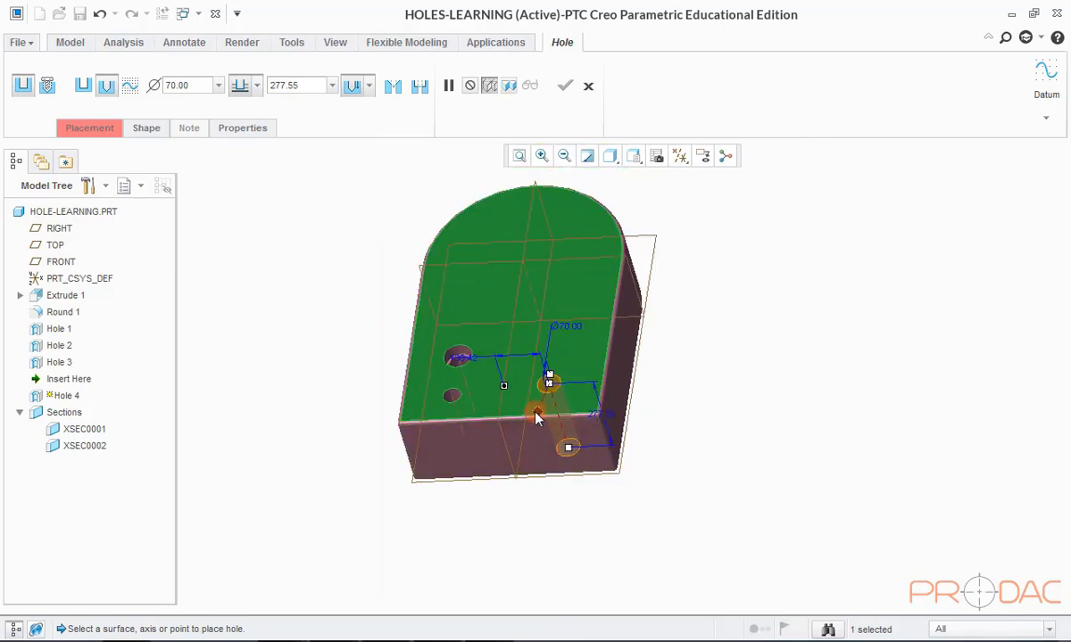
drag(572, 406, 627, 241)
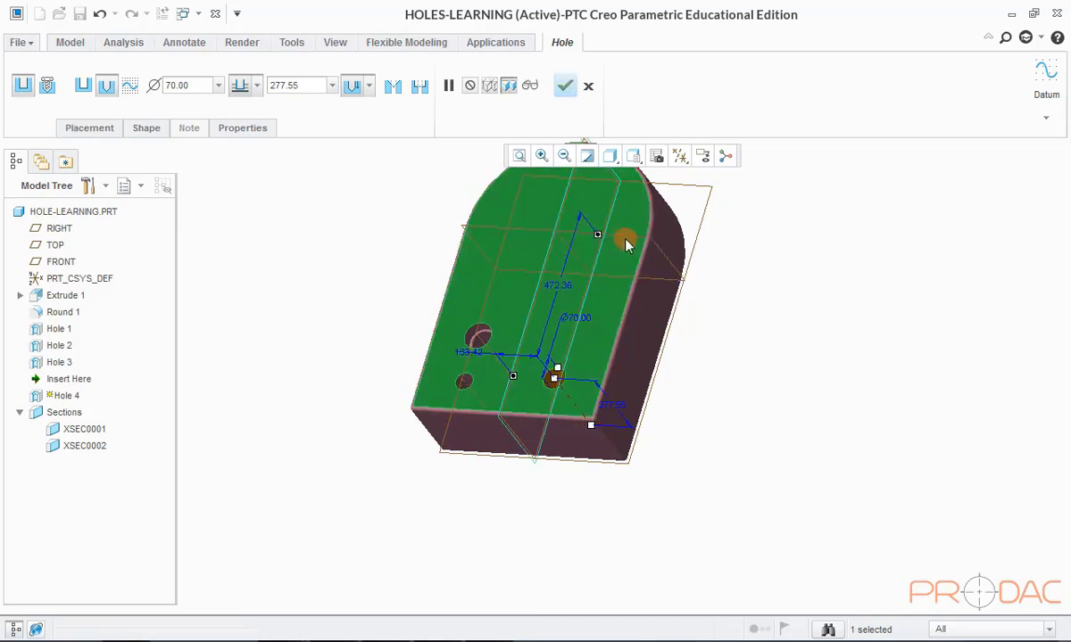
Set the hole's offset from the transverse datum plane to 480
mouse_move(733, 304)
middle_down()
mouse_move(746, 325)
mouse_move(744, 306)
middle_up()
double_click(560, 277)
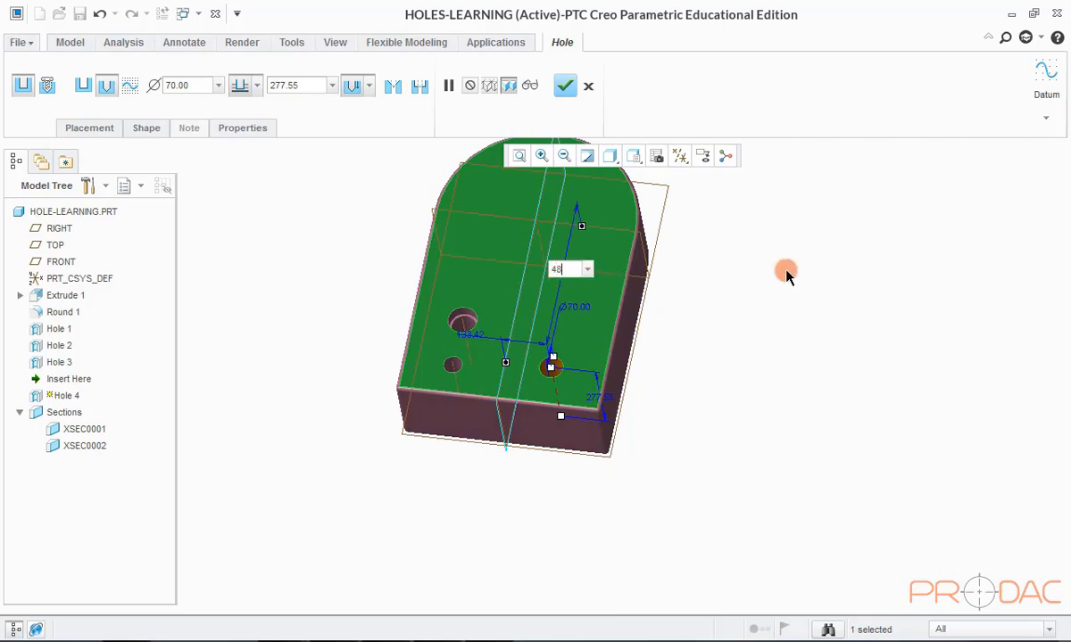
key(Return)
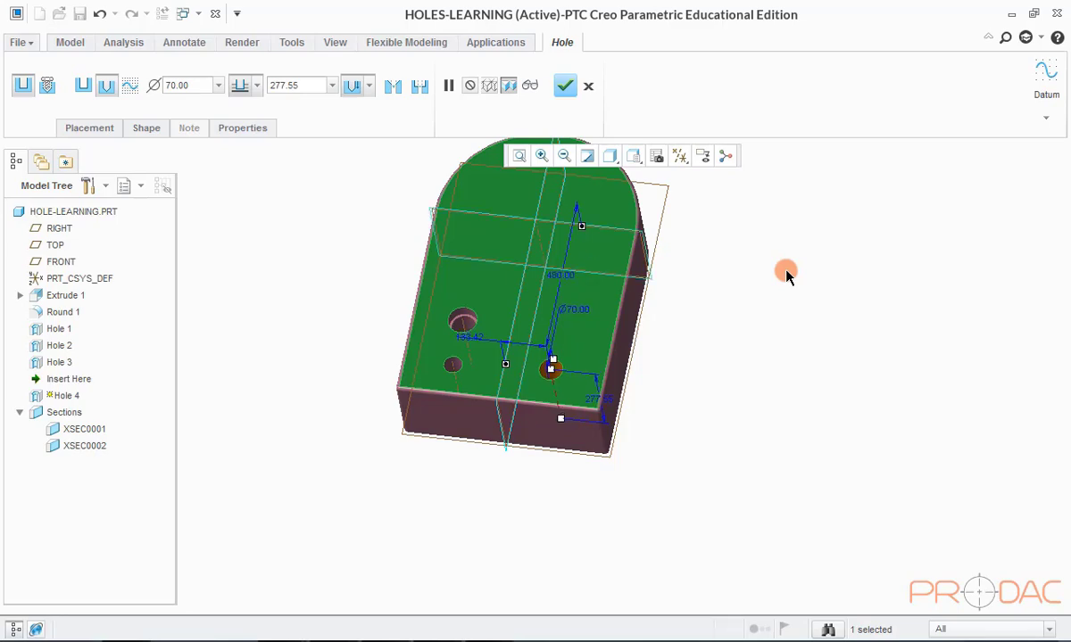
Orient the part to the TOP view and set the hole's offset from the transverse datum plane to 500
mouse_move(691, 415)
middle_down()
mouse_move(686, 433)
mouse_move(694, 385)
mouse_move(688, 430)
mouse_move(673, 409)
mouse_move(686, 433)
mouse_move(686, 397)
middle_up()
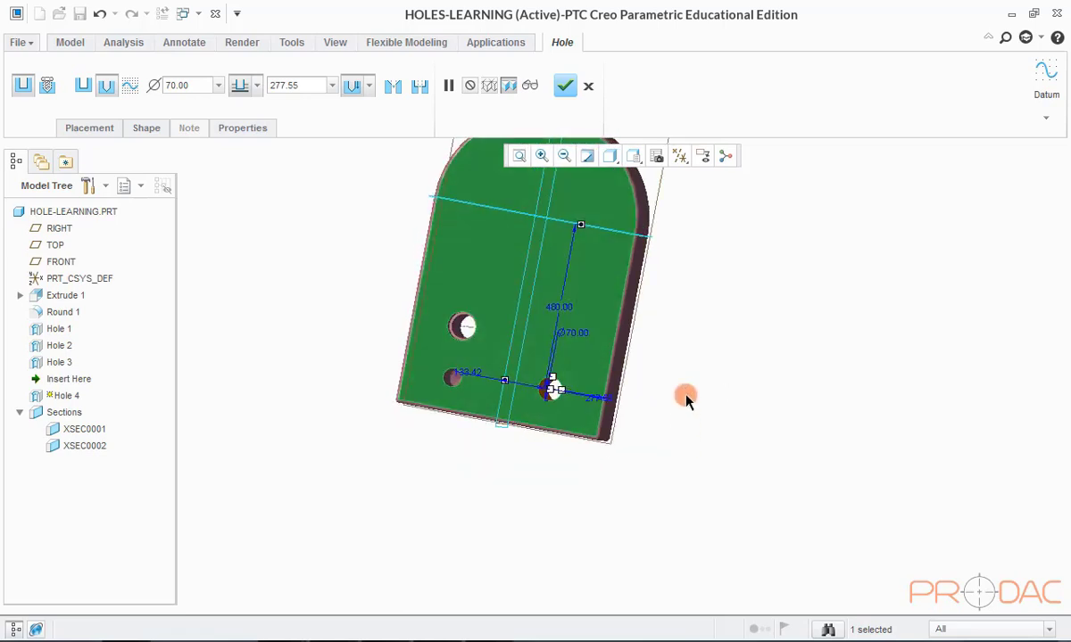
click(633, 157)
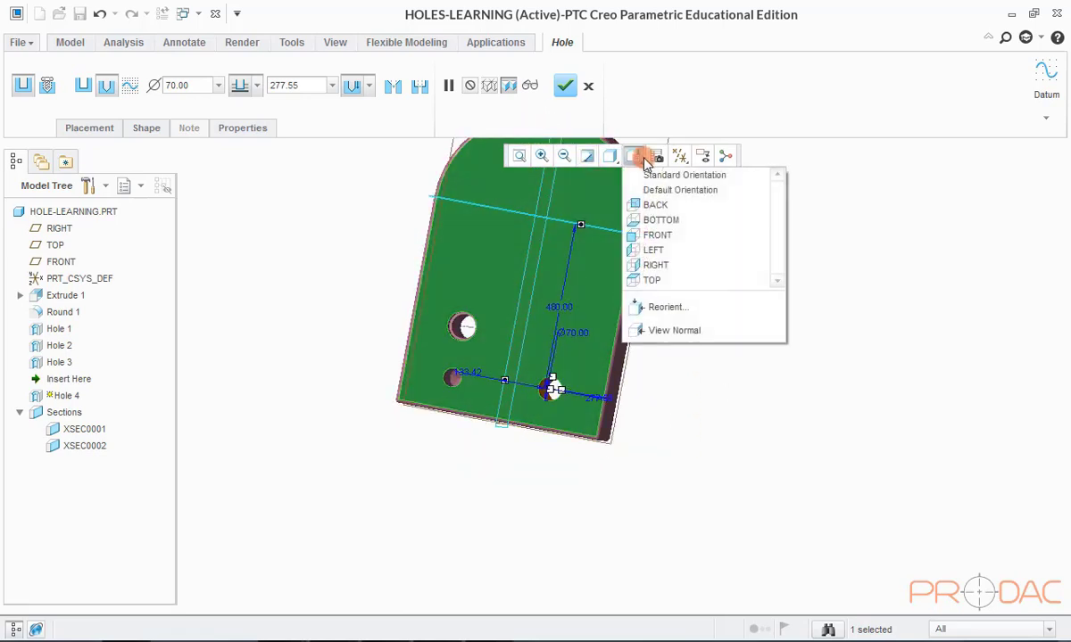
click(652, 280)
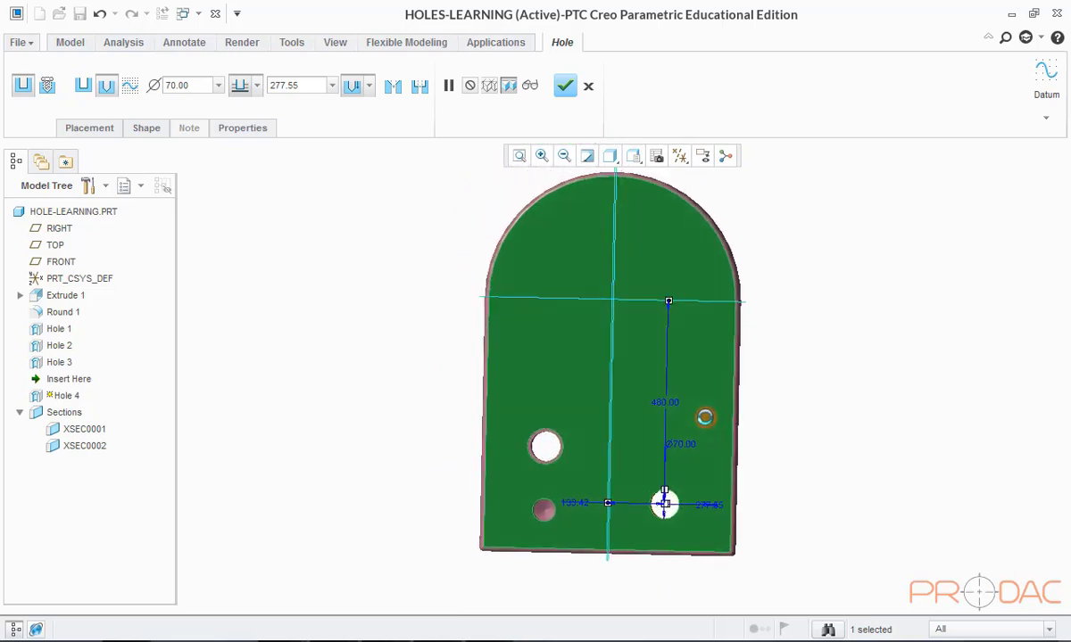
double_click(672, 419)
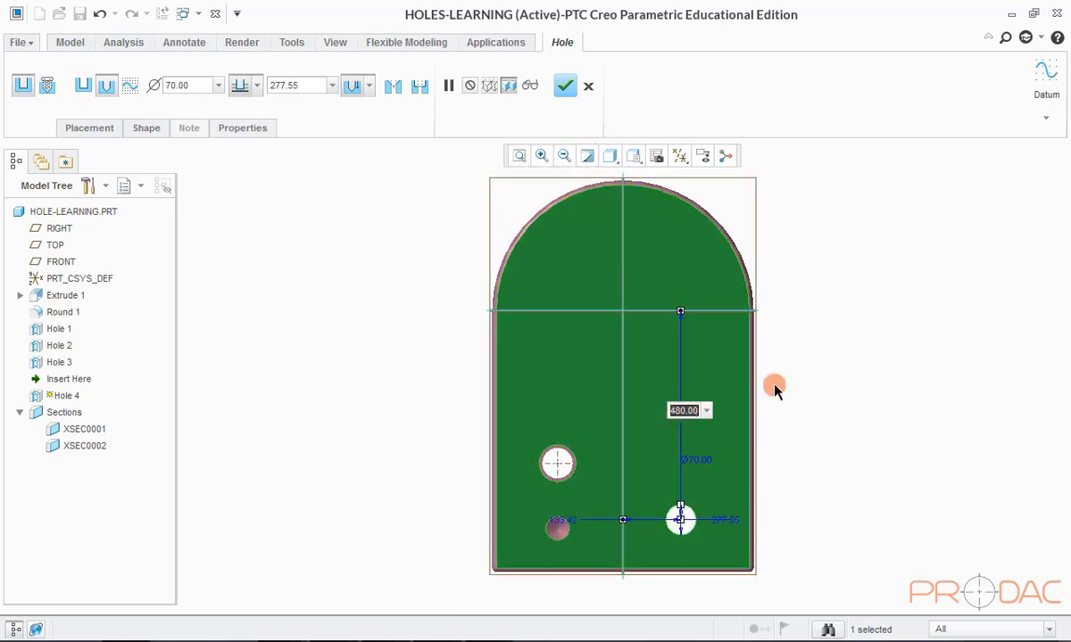
text(500)
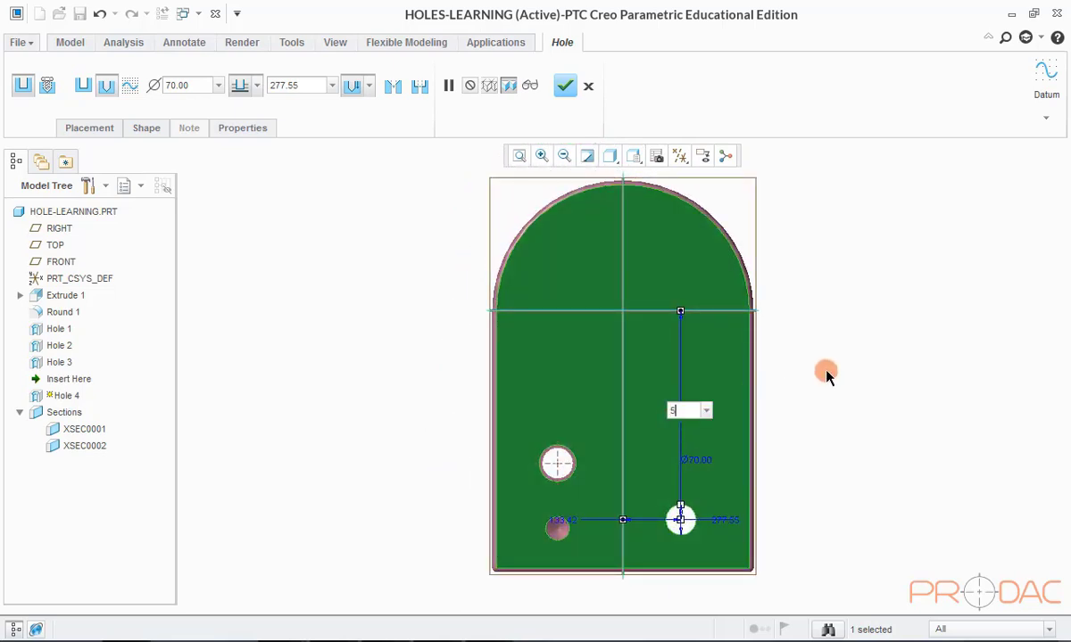
key(Return)
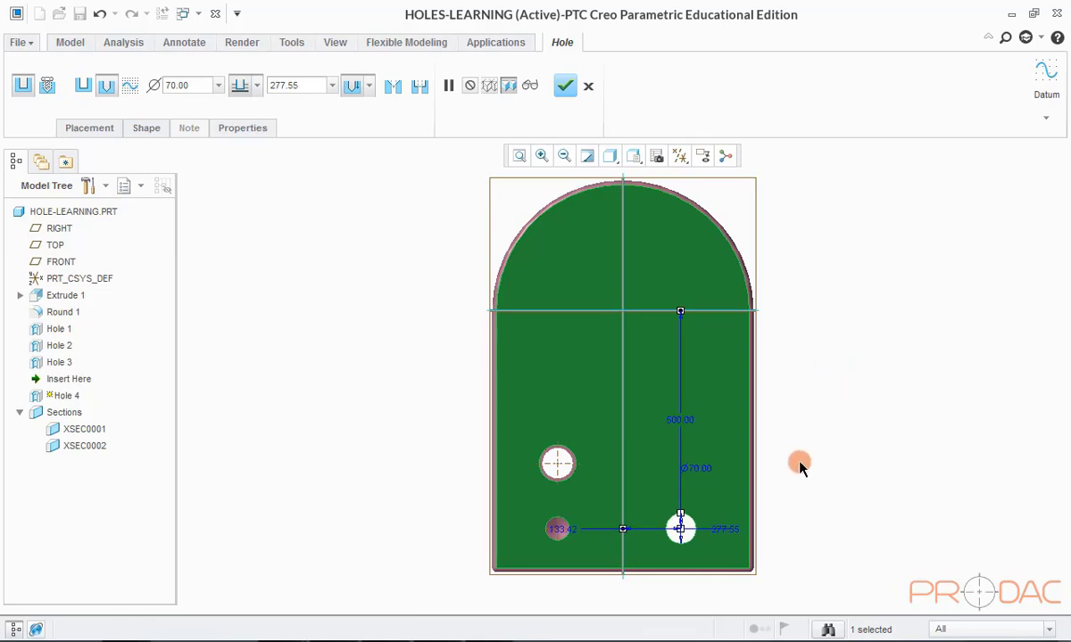
Set the hole's depth to 180 and its offset from the lengthwise centre datum plane to 140
double_click(725, 532)
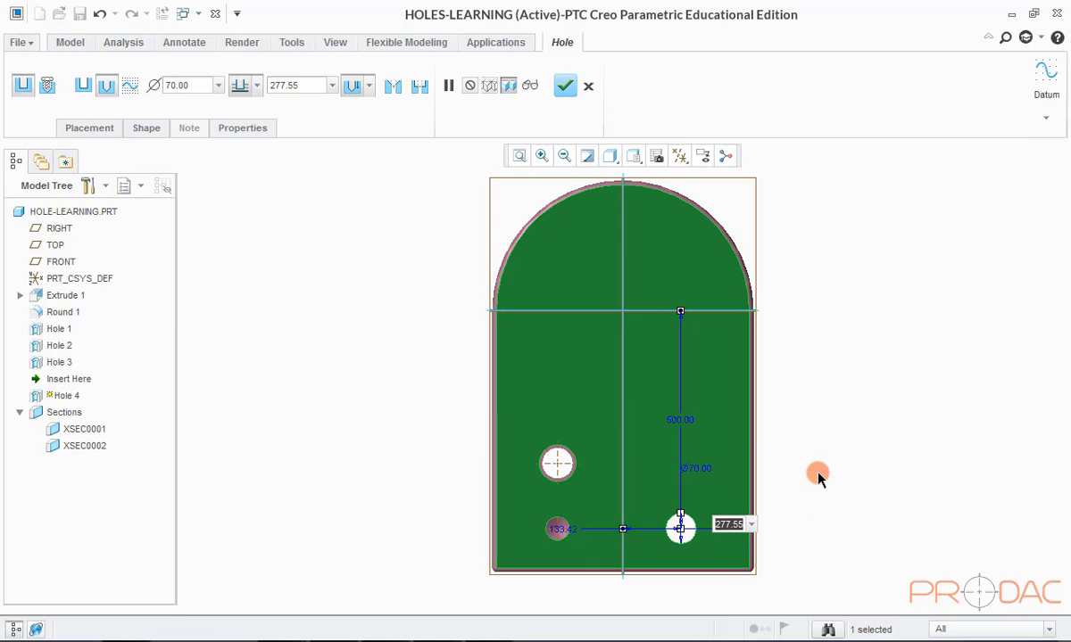
text(250)
key(Return)
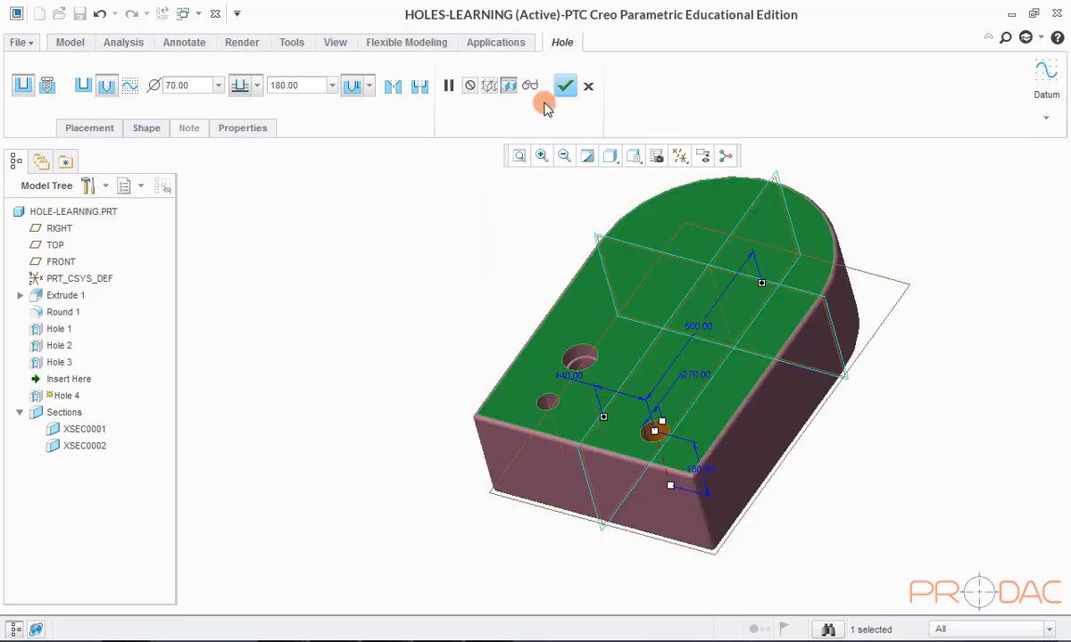
Add a countersink to the 70 mm hole and inspect its preview up close
click(393, 86)
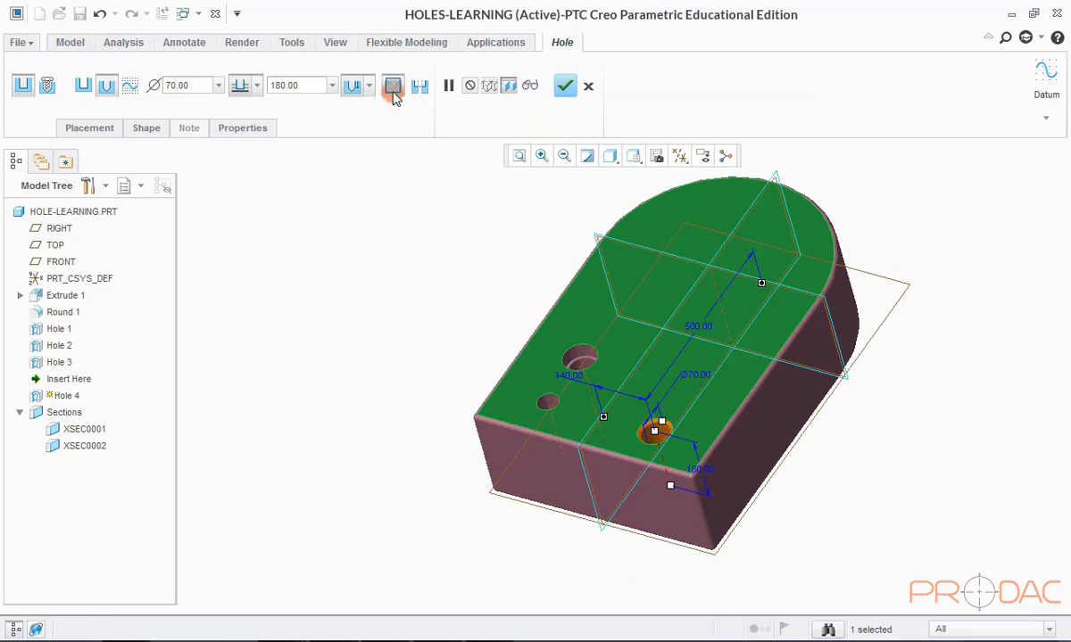
scroll(646, 432, up, 3)
scroll(646, 433, up, 3)
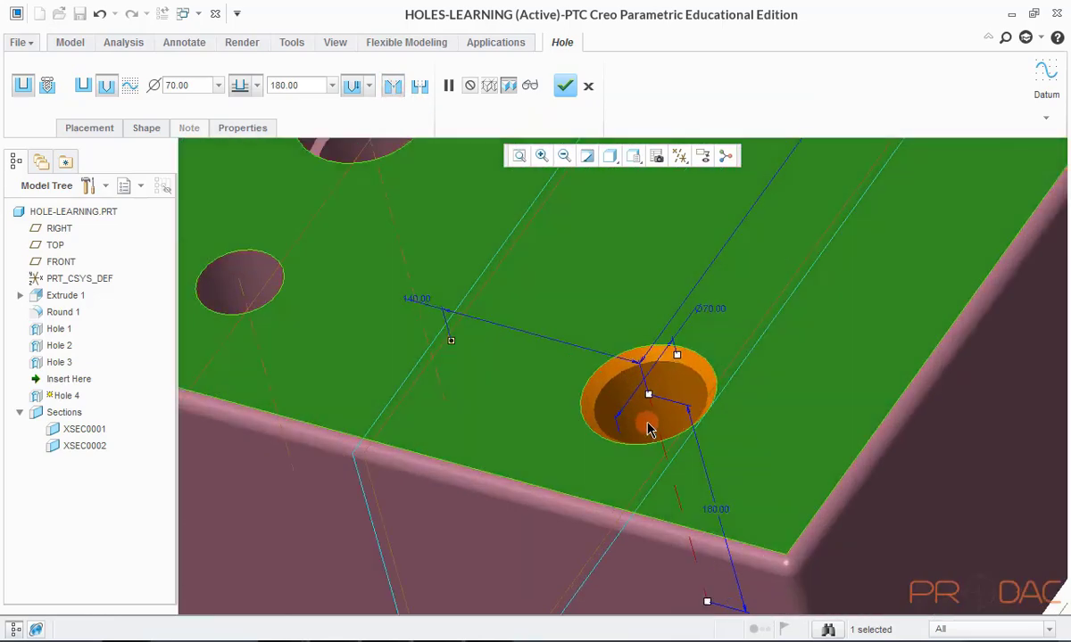
scroll(638, 401, down, 3)
middle_drag(638, 401, 682, 376)
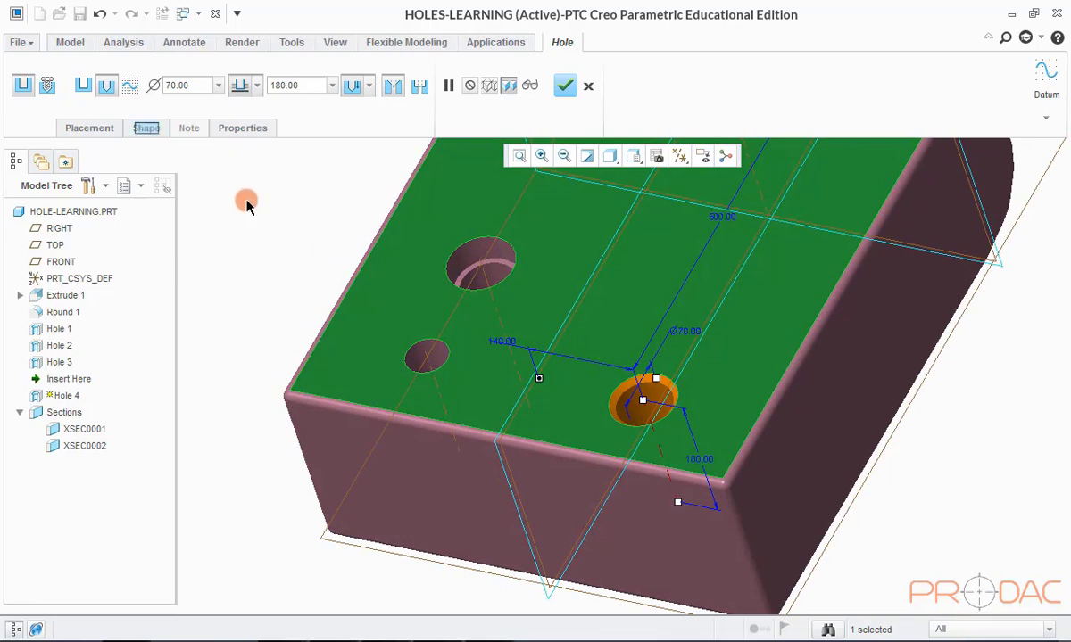
Try a countersink diameter of 100 in the hole's shape settings and settle on 120
click(147, 128)
double_click(177, 205)
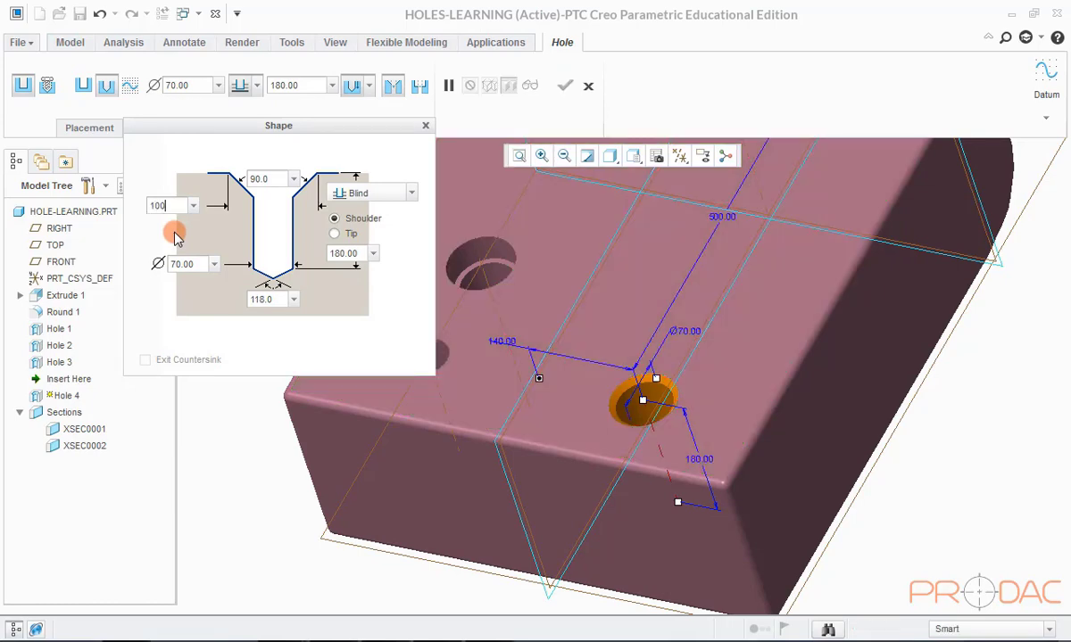
key(Return)
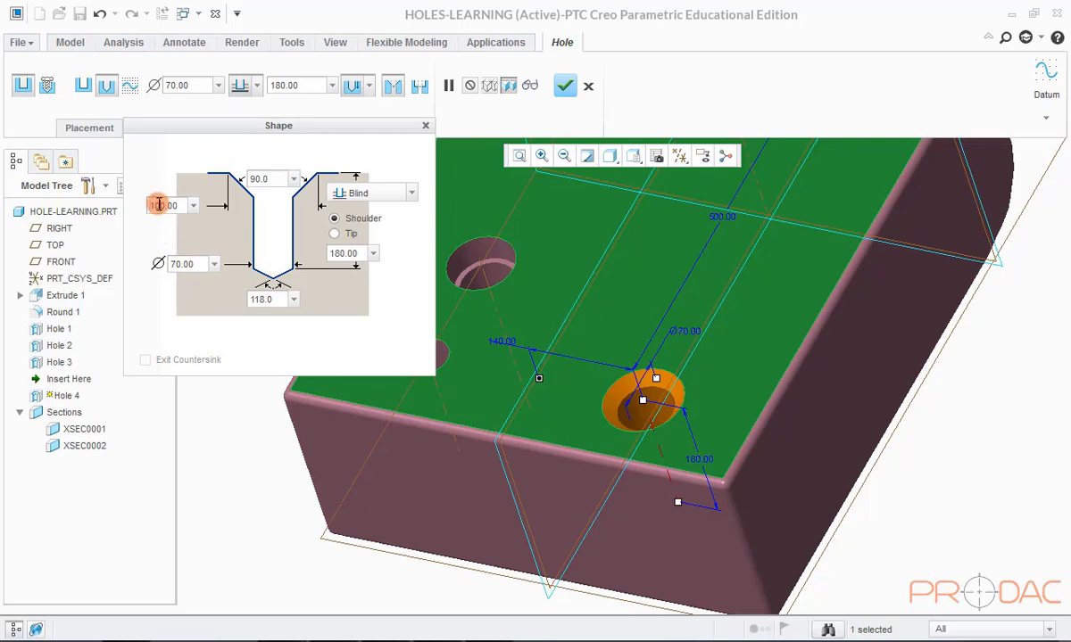
key(BackSpace)
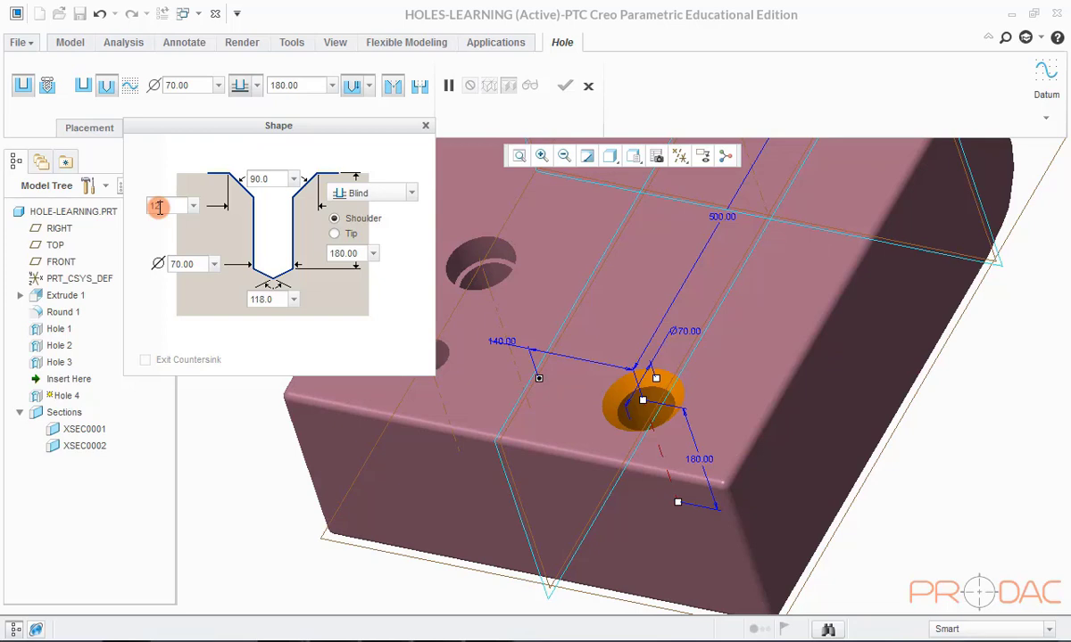
text(120)
key(Return)
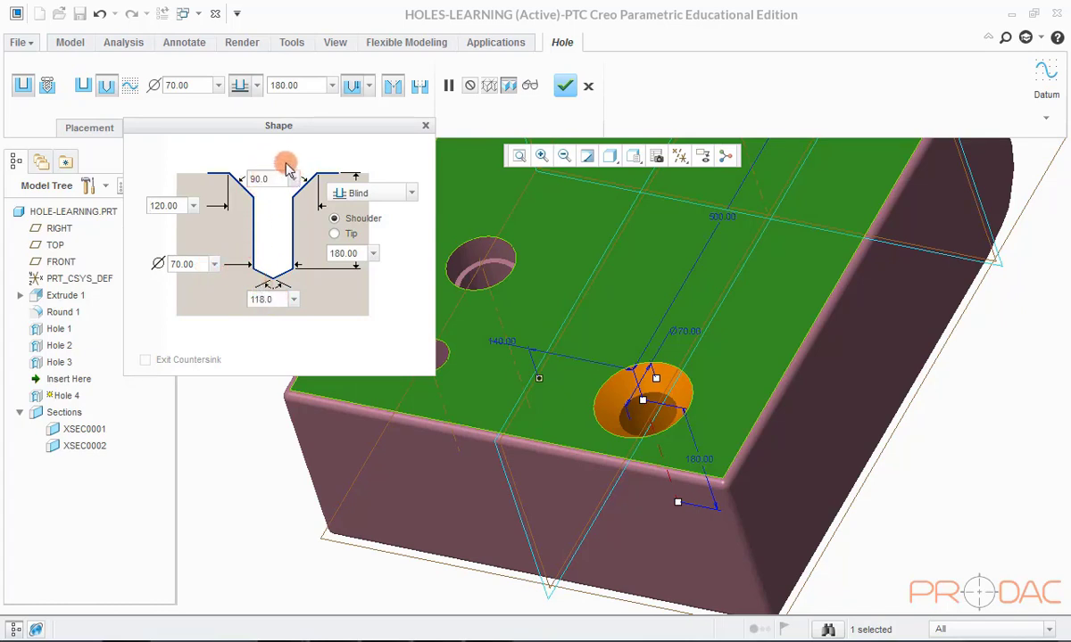
Review the depth options, keep Blind, and complete the countersunk hole
click(364, 194)
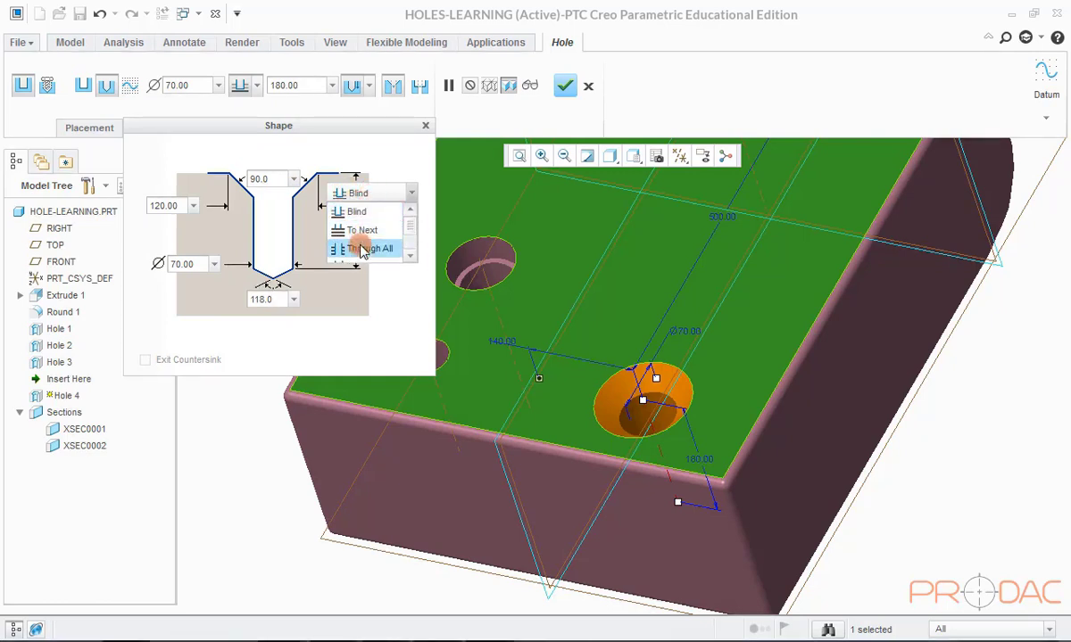
click(368, 209)
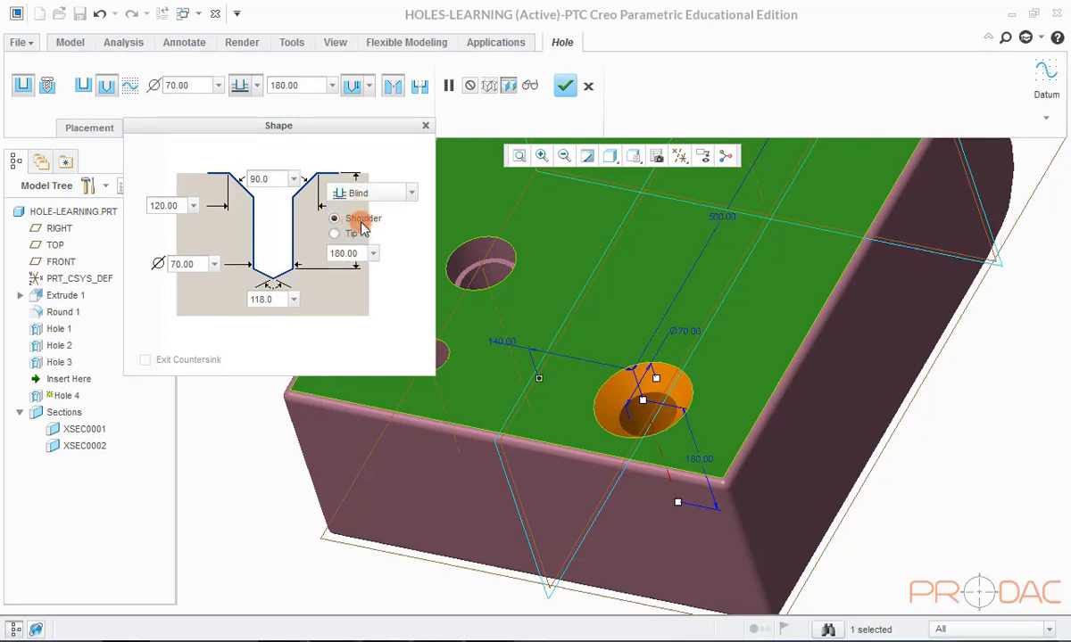
click(425, 126)
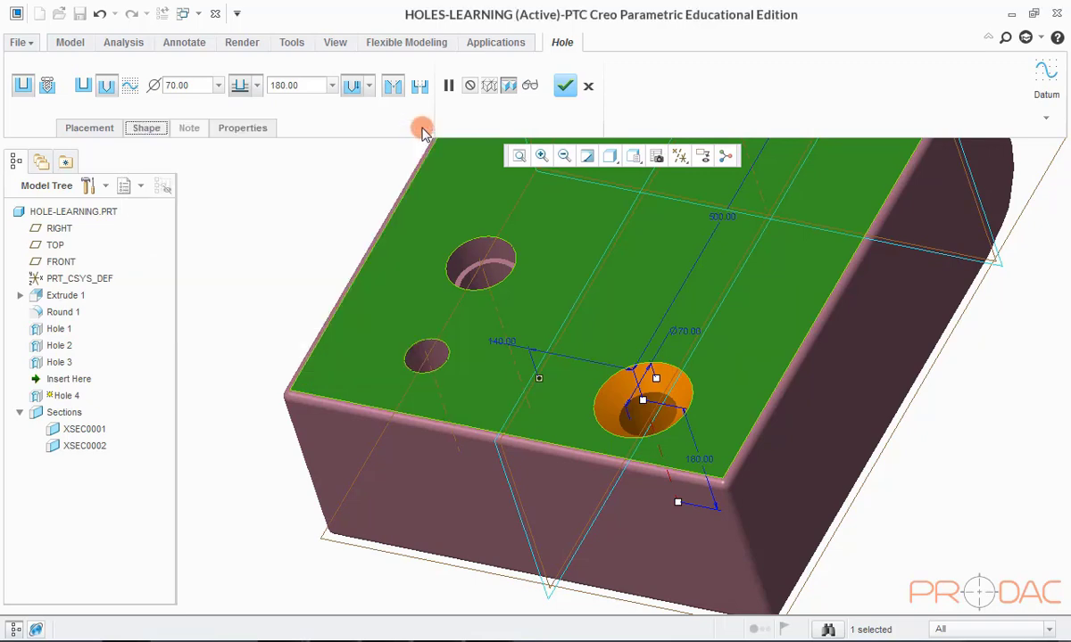
click(567, 88)
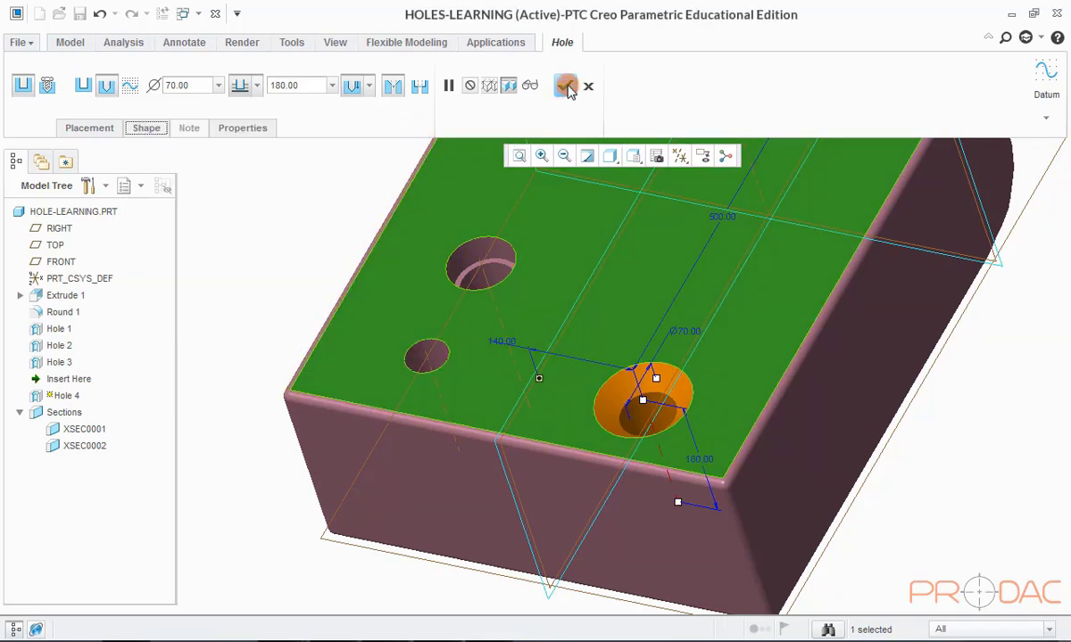
click(567, 87)
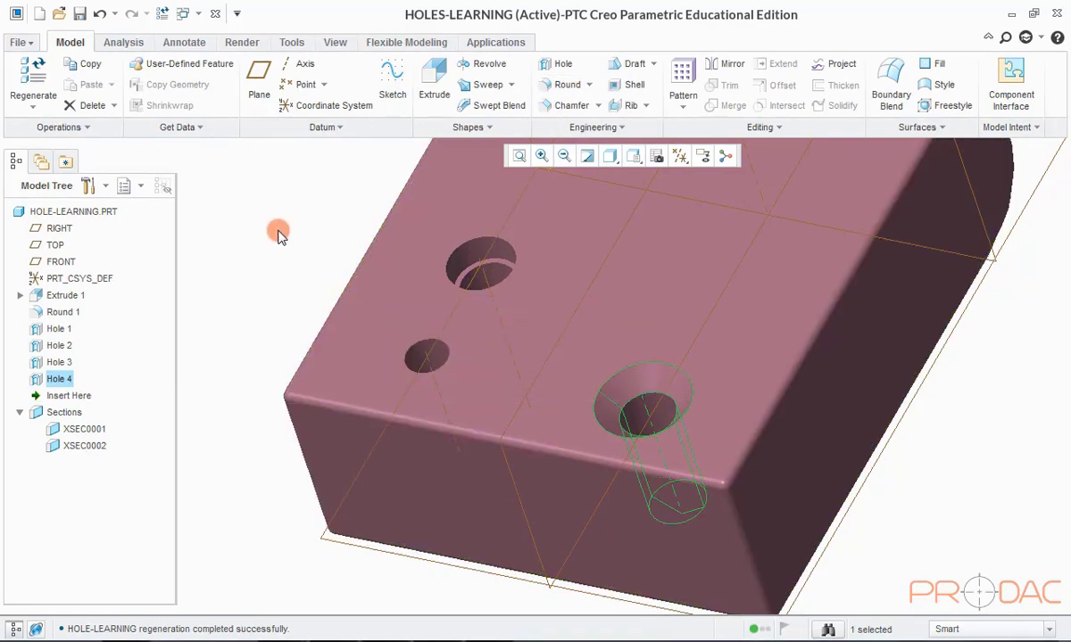
Create a planar section parallel to the flat end face, offset to cut through the countersunk hole
key(ctrl+d)
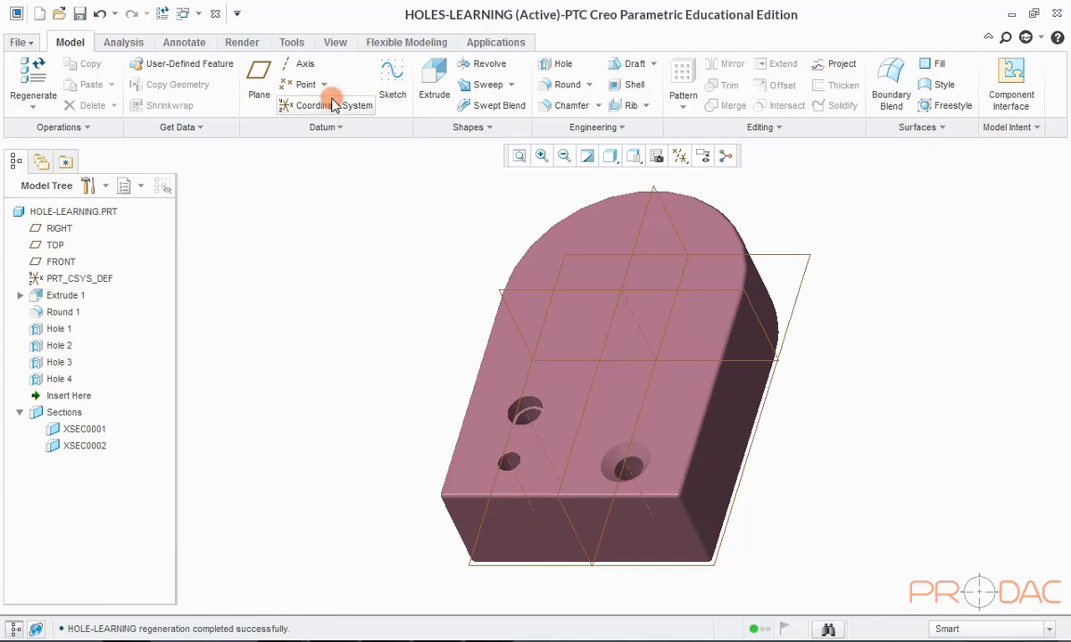
click(335, 42)
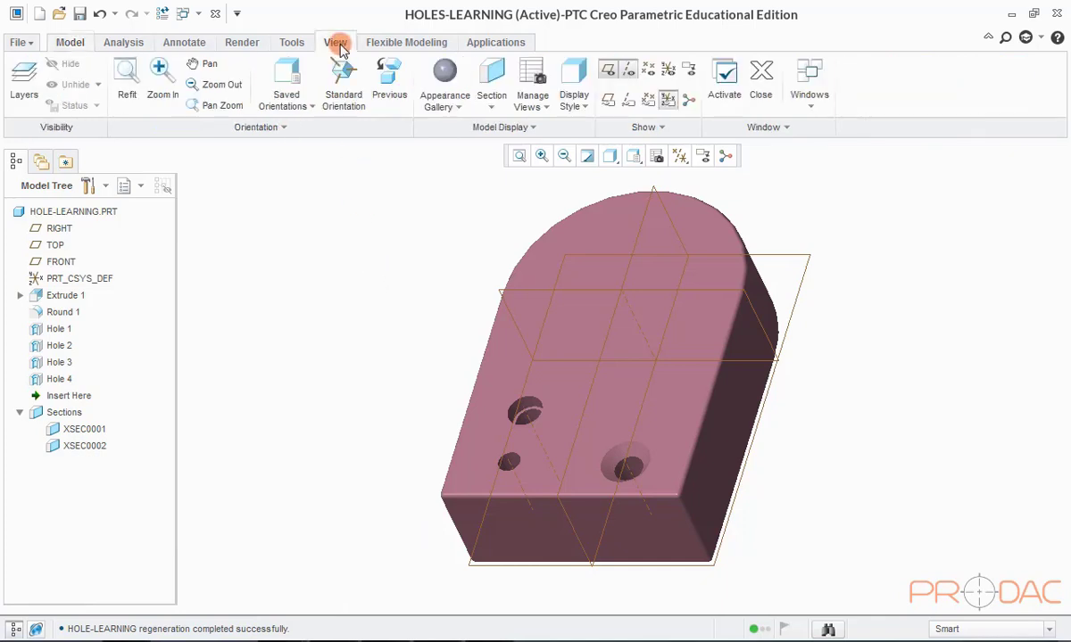
click(493, 82)
drag(560, 535, 575, 500)
scroll(615, 486, up, 5)
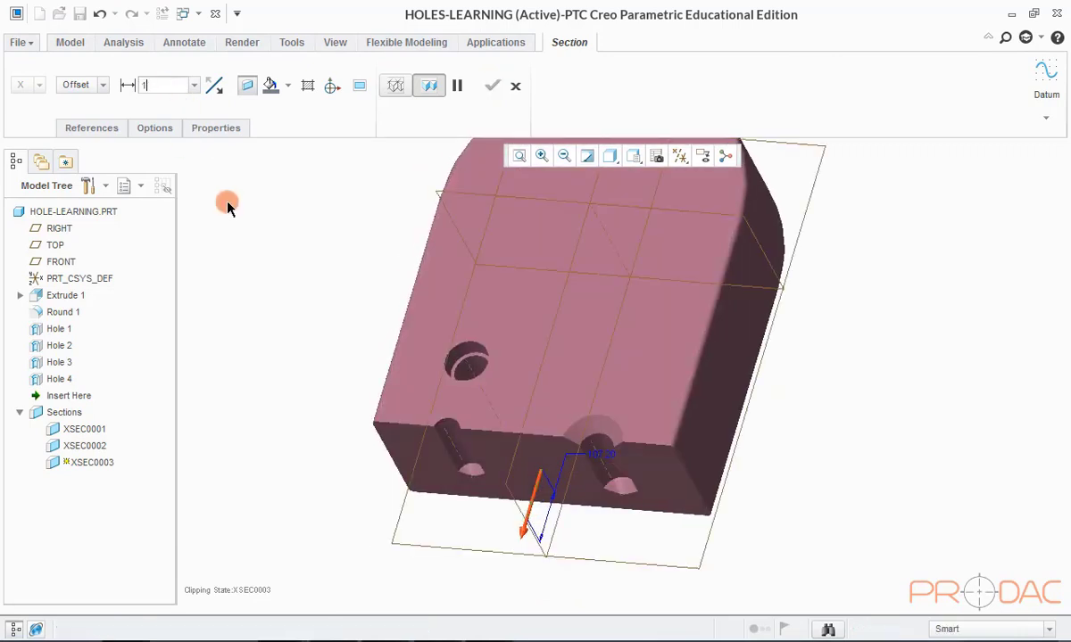
middle_click(230, 205)
Orient the section to the FRONT view and hide the datum planes to examine the countersunk hole's profile
click(634, 157)
click(658, 235)
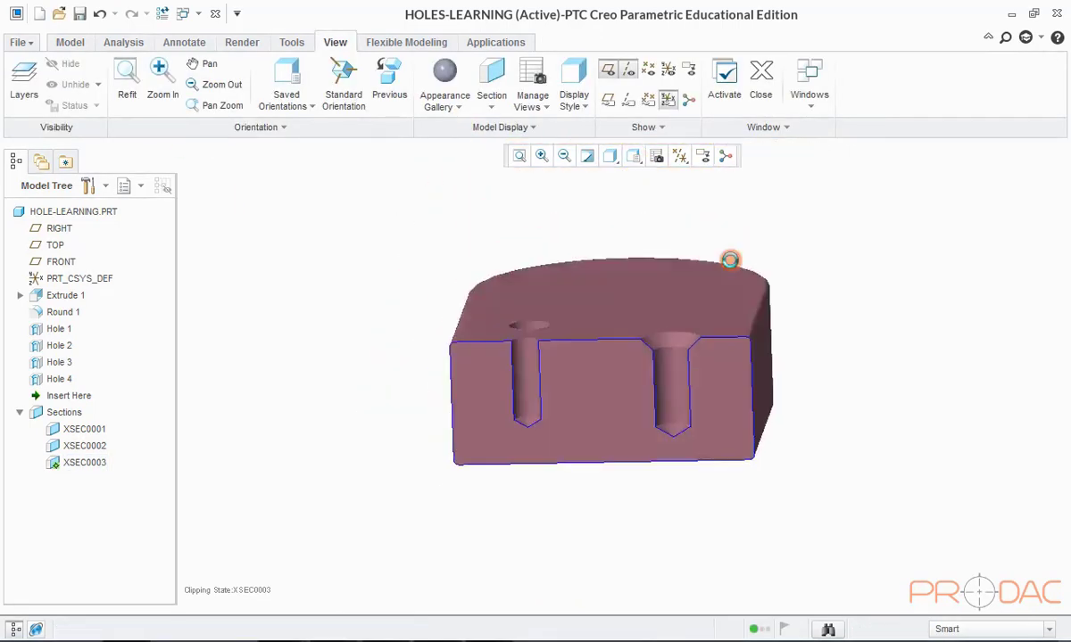
click(678, 156)
click(692, 249)
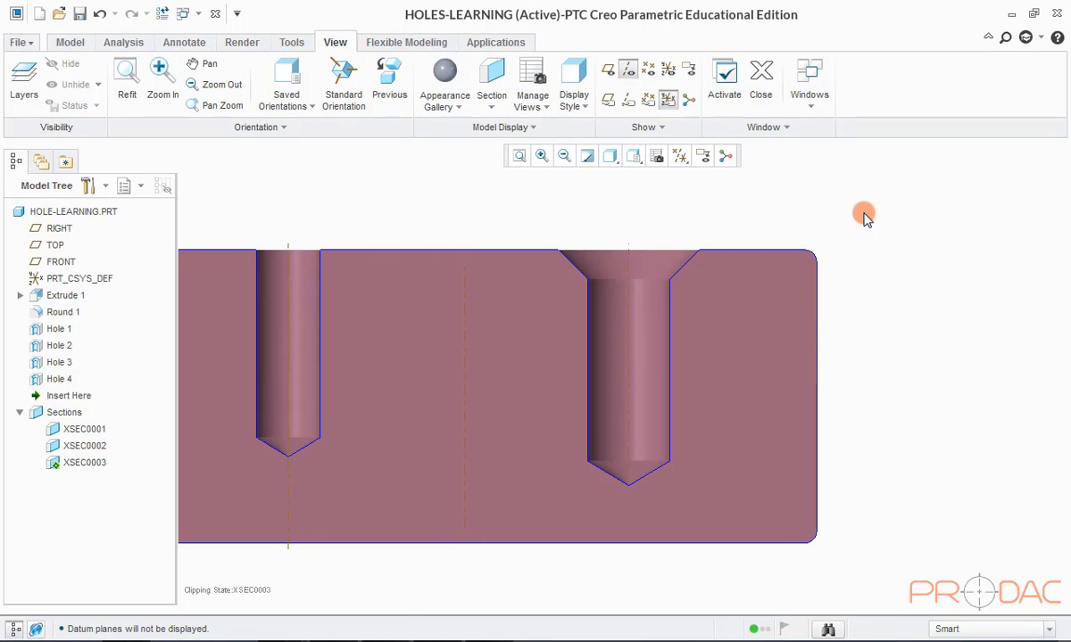
Return the part to its default orientation and deactivate the section XSEC0003
key(ctrl+d)
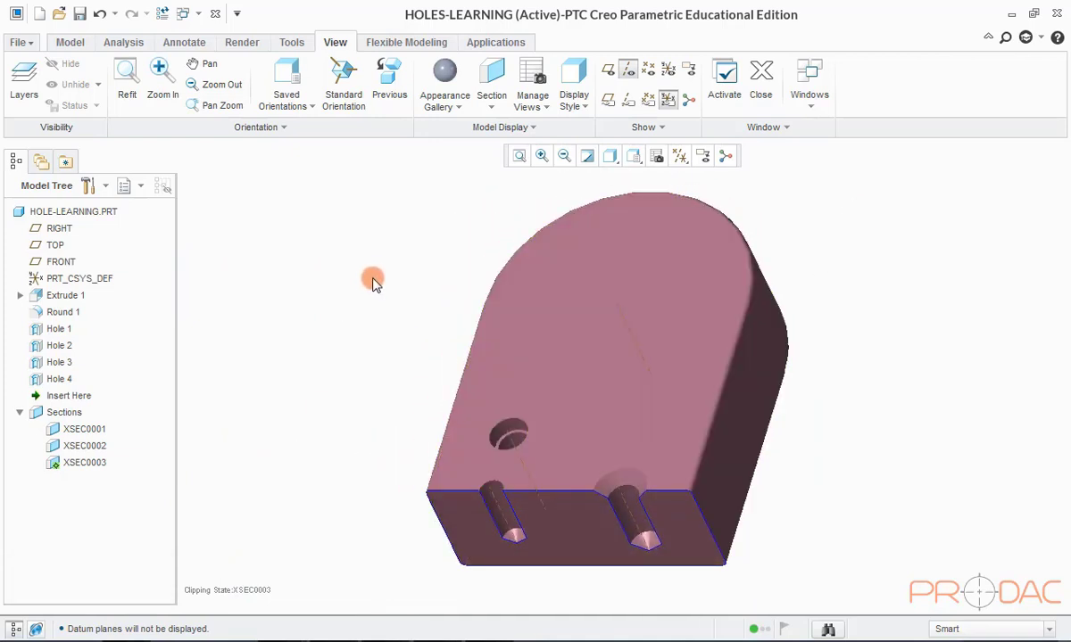
click(78, 465)
right_click(77, 467)
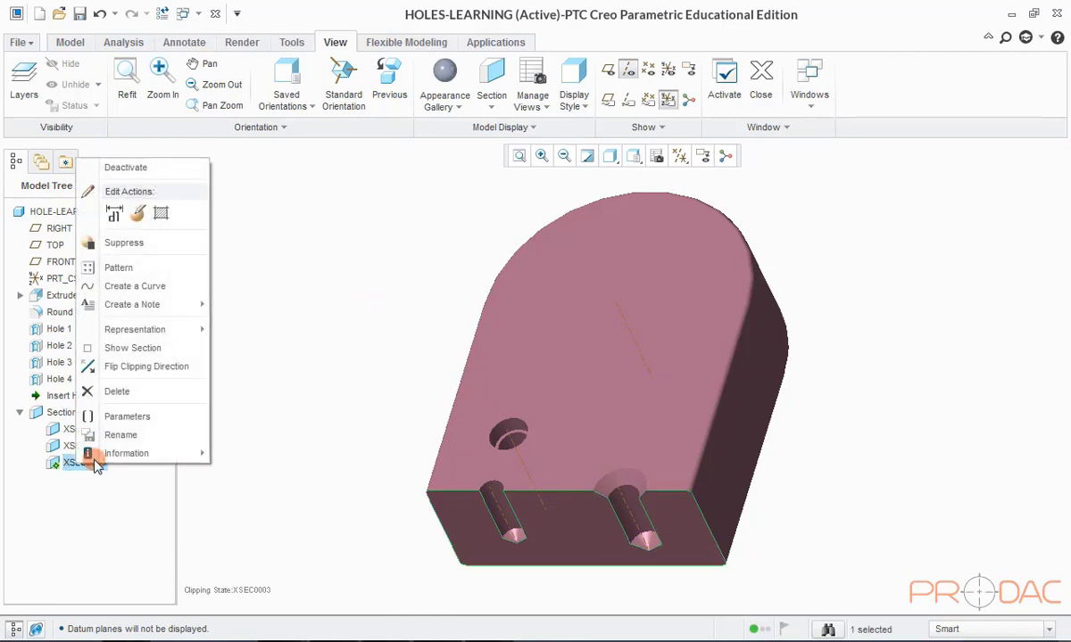
click(124, 168)
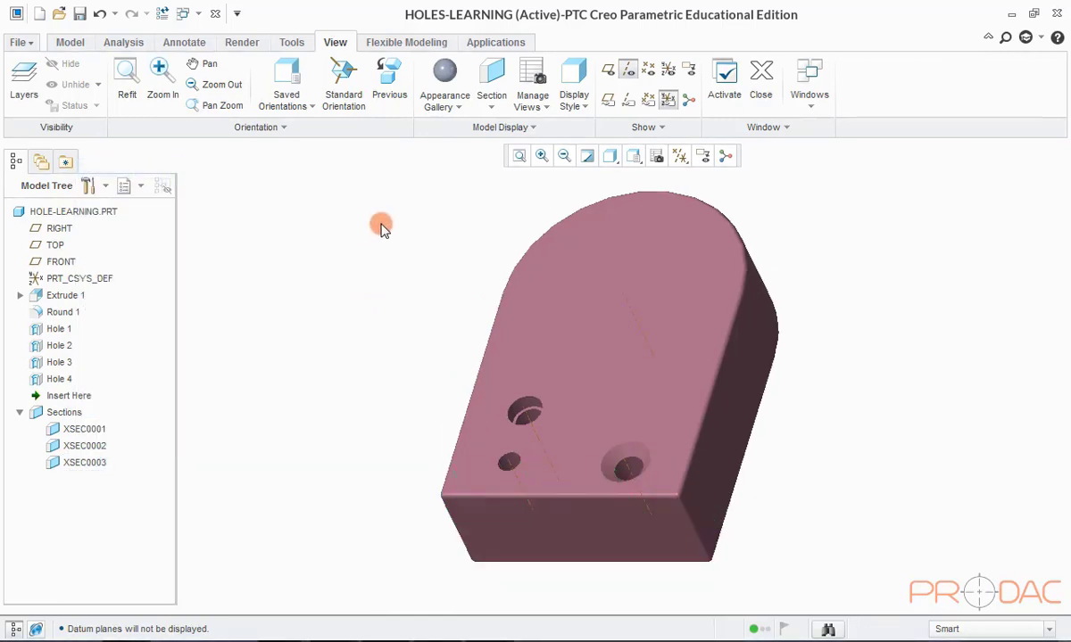
Start a new hole with the standard drill profile and place it on the block's large flat face
click(73, 42)
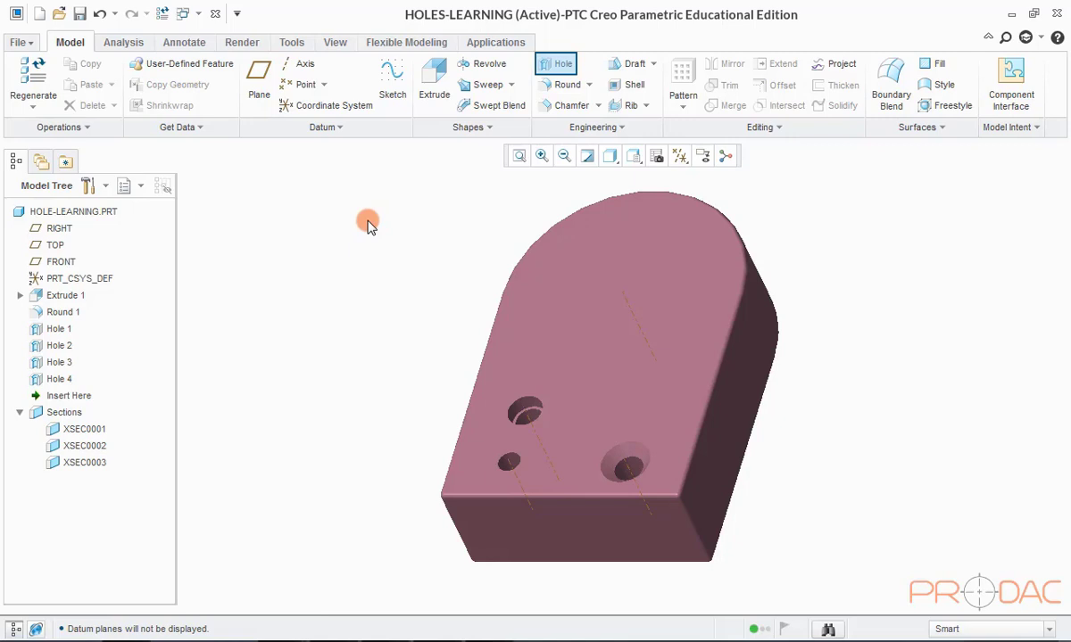
click(546, 65)
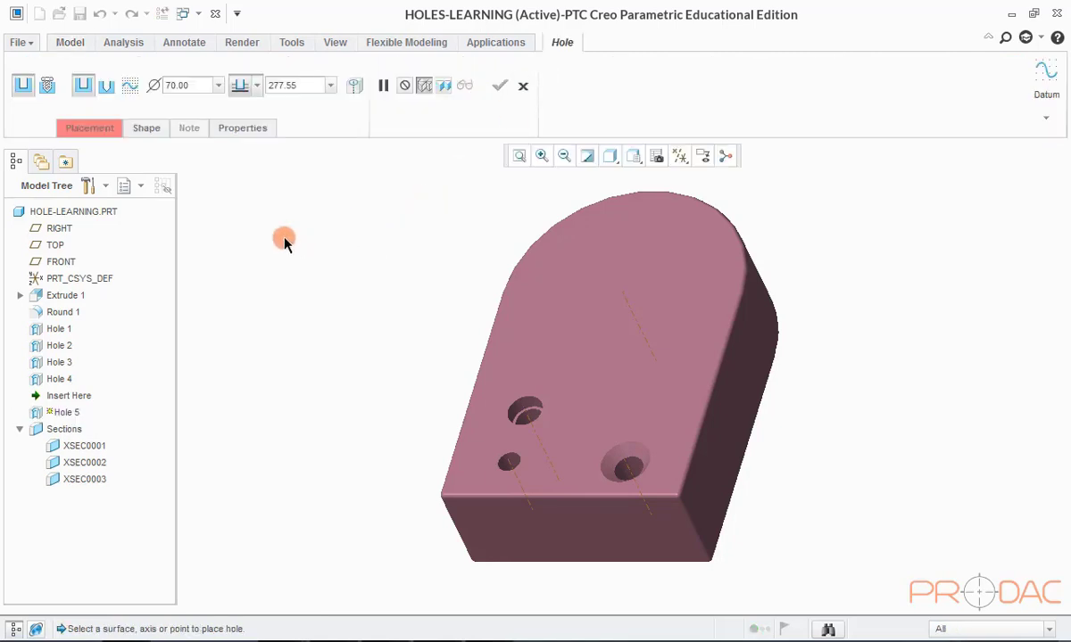
click(107, 86)
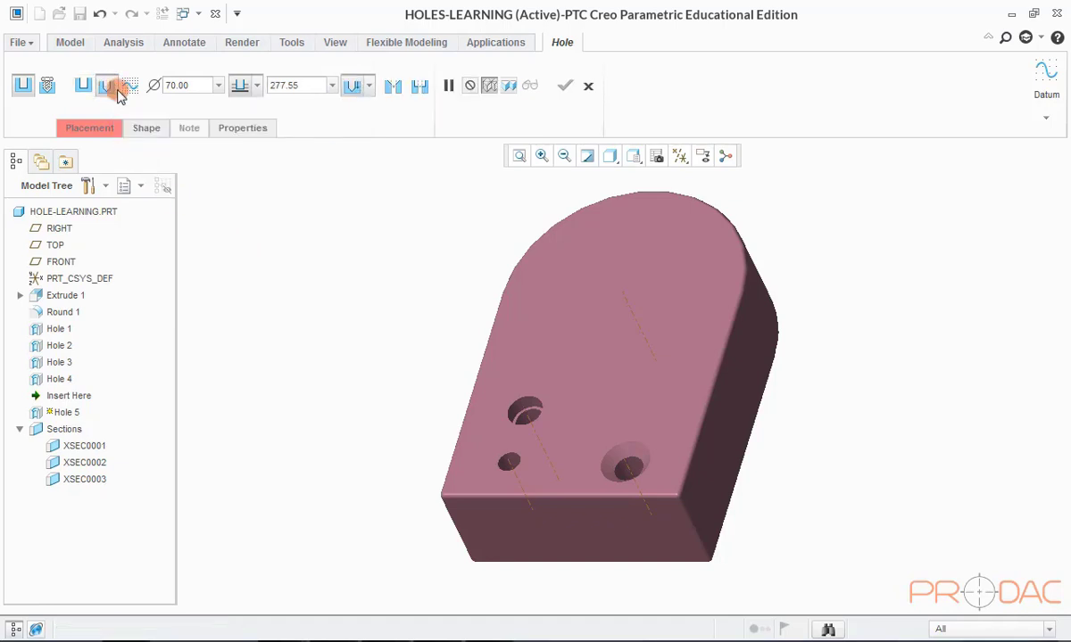
click(635, 390)
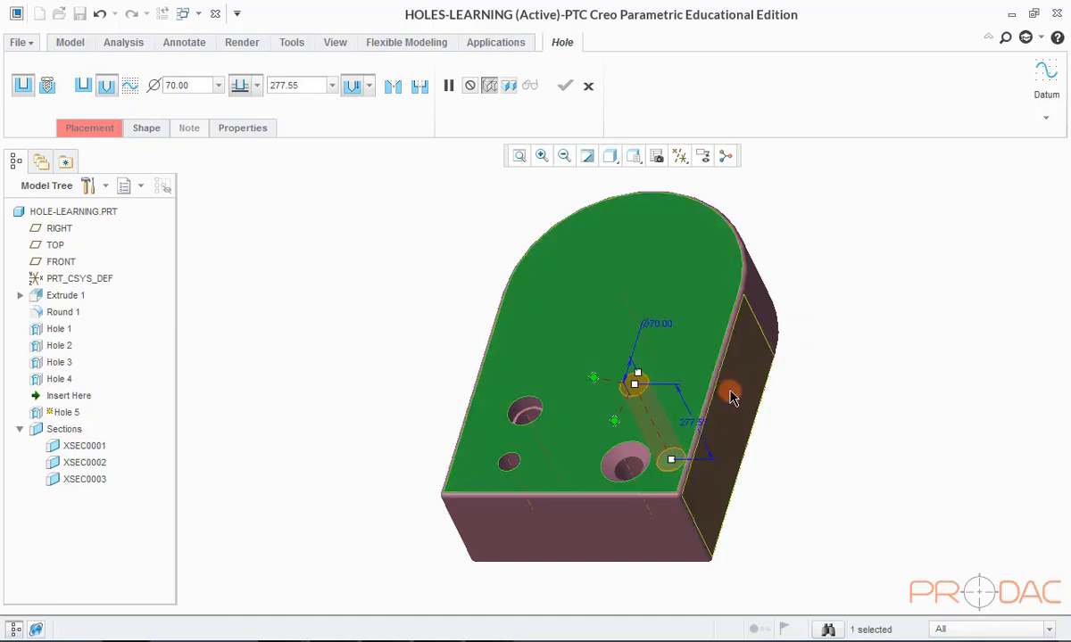
Reference the hole to the long side face at 250 and the flat end face at 0, with a depth of about 133
middle_drag(808, 354, 581, 384)
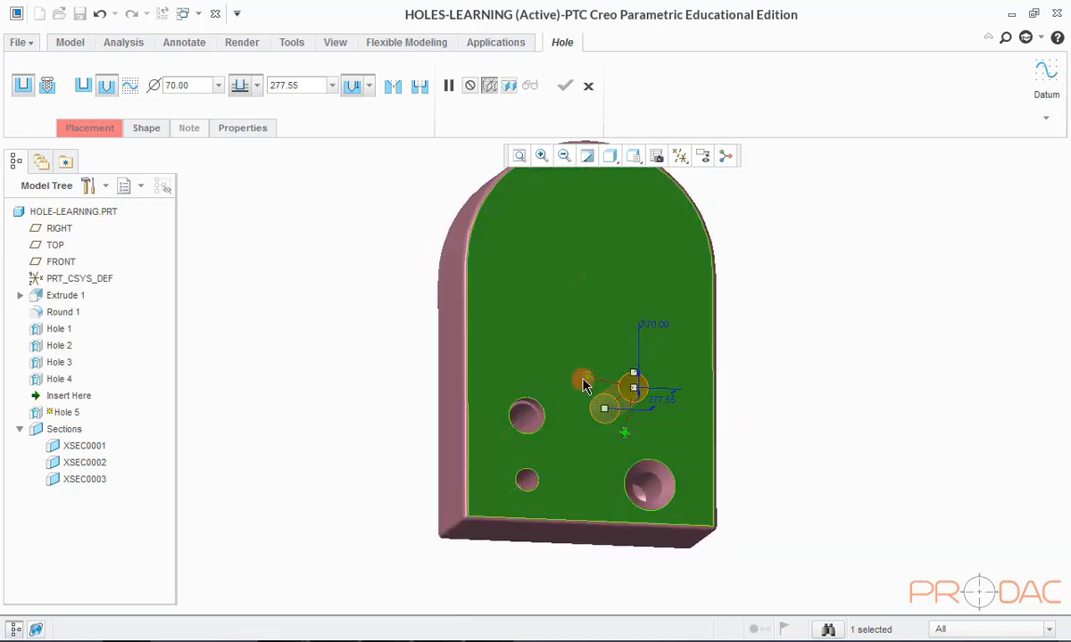
drag(581, 384, 453, 377)
middle_drag(566, 406, 576, 429)
drag(576, 429, 602, 530)
middle_drag(639, 388, 616, 444)
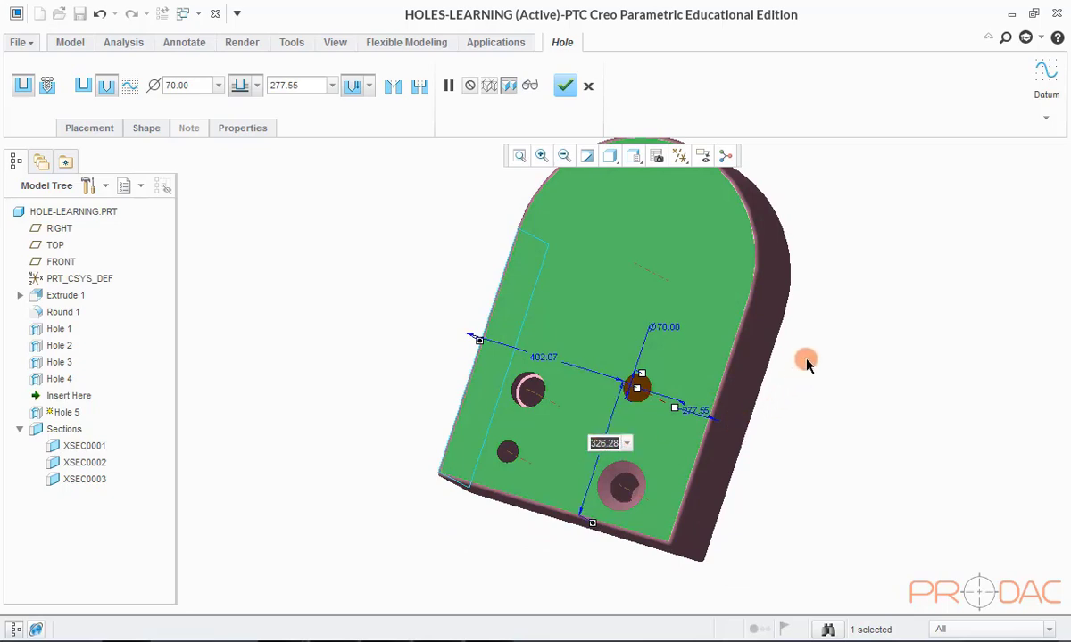
middle_drag(805, 361, 615, 357)
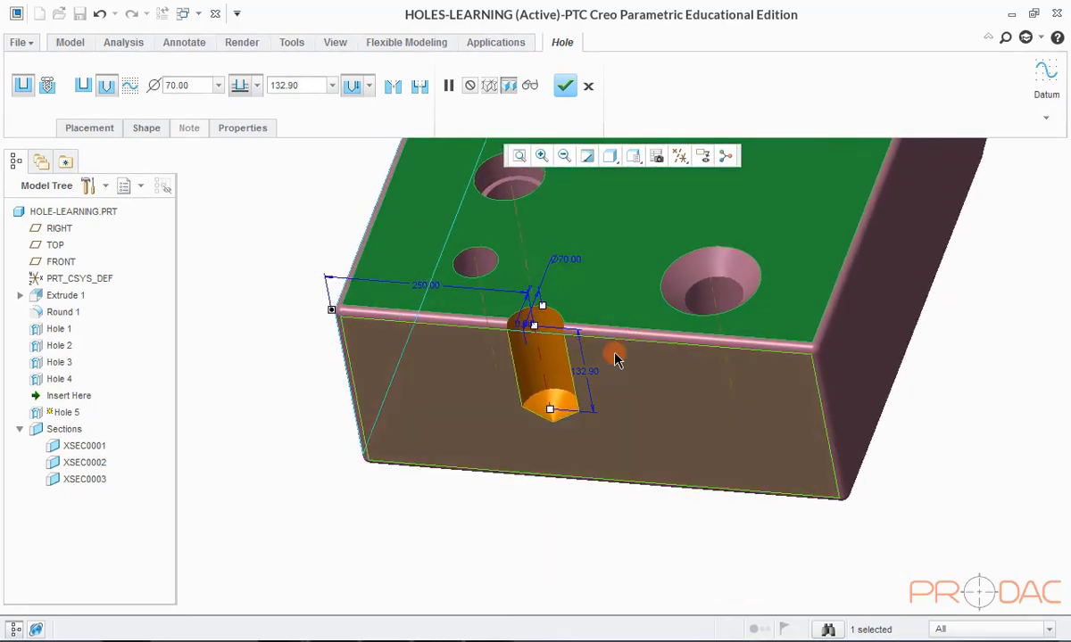
Add a counterbore to the hole and set its depth to 40 in the shape settings
click(419, 88)
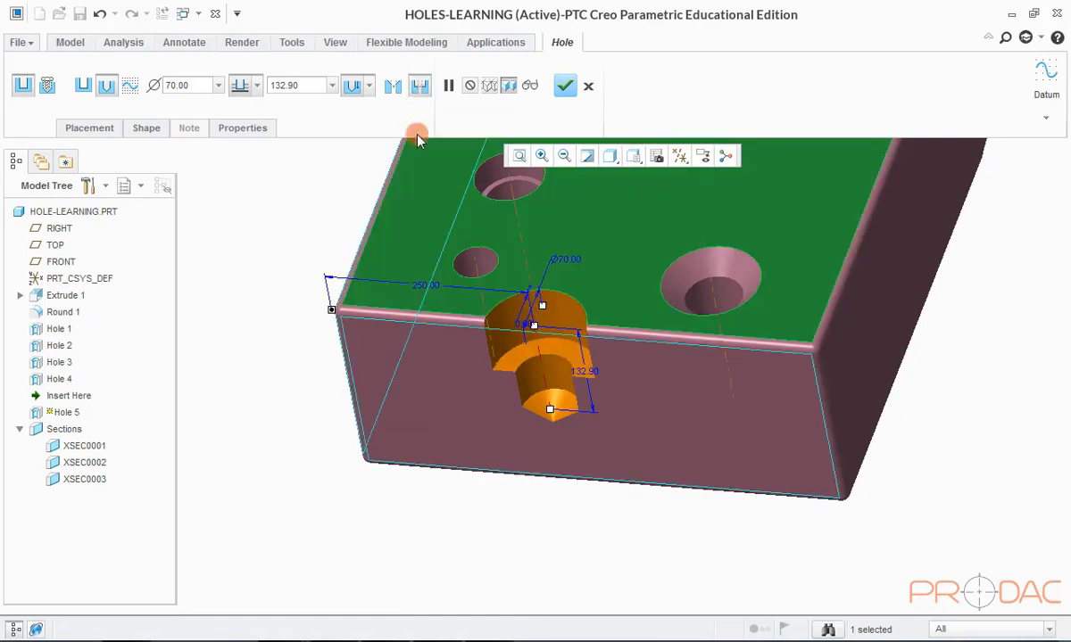
middle_drag(587, 376, 548, 356)
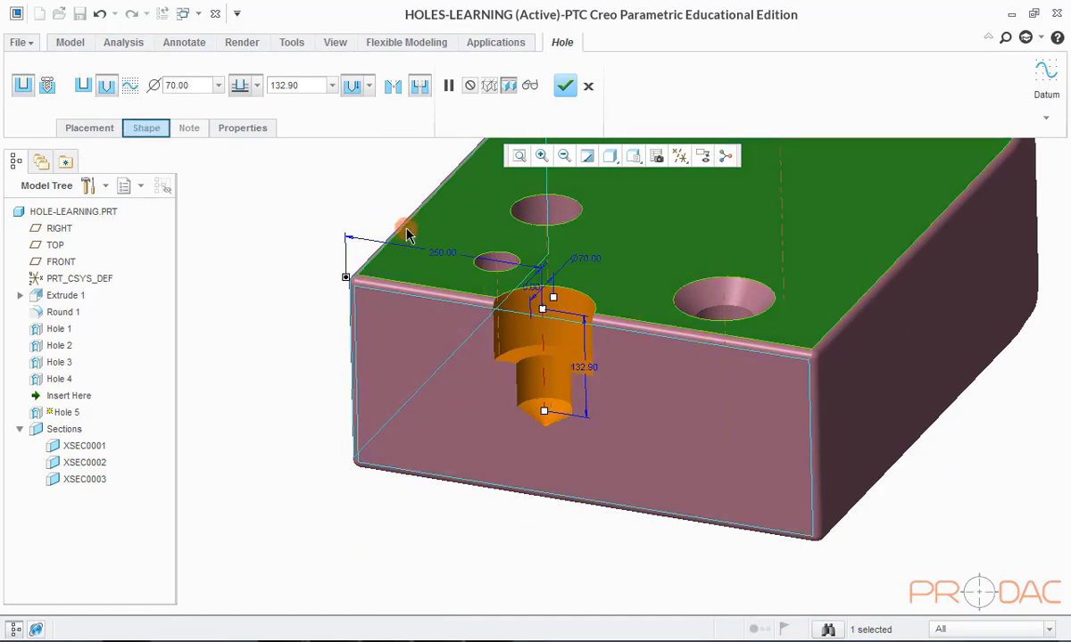
click(146, 129)
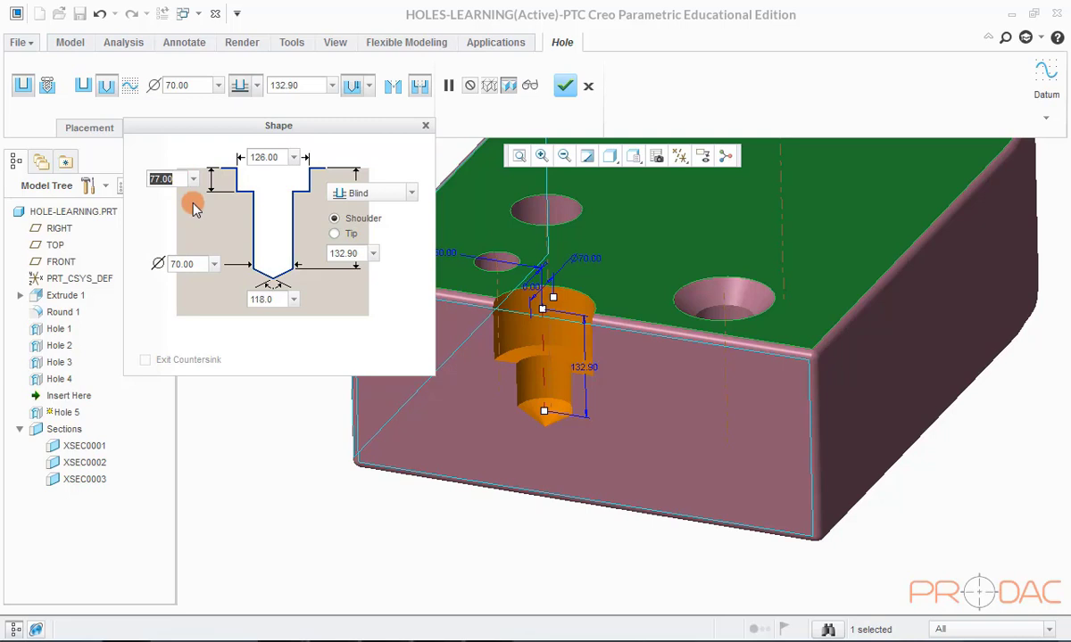
text(4)
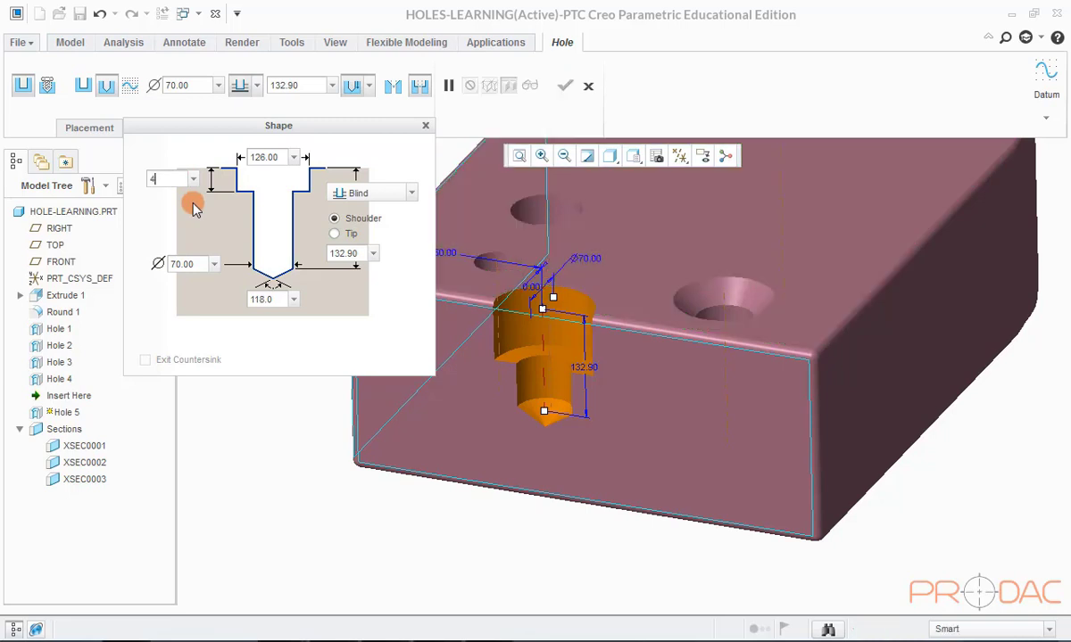
text(0)
key(Return)
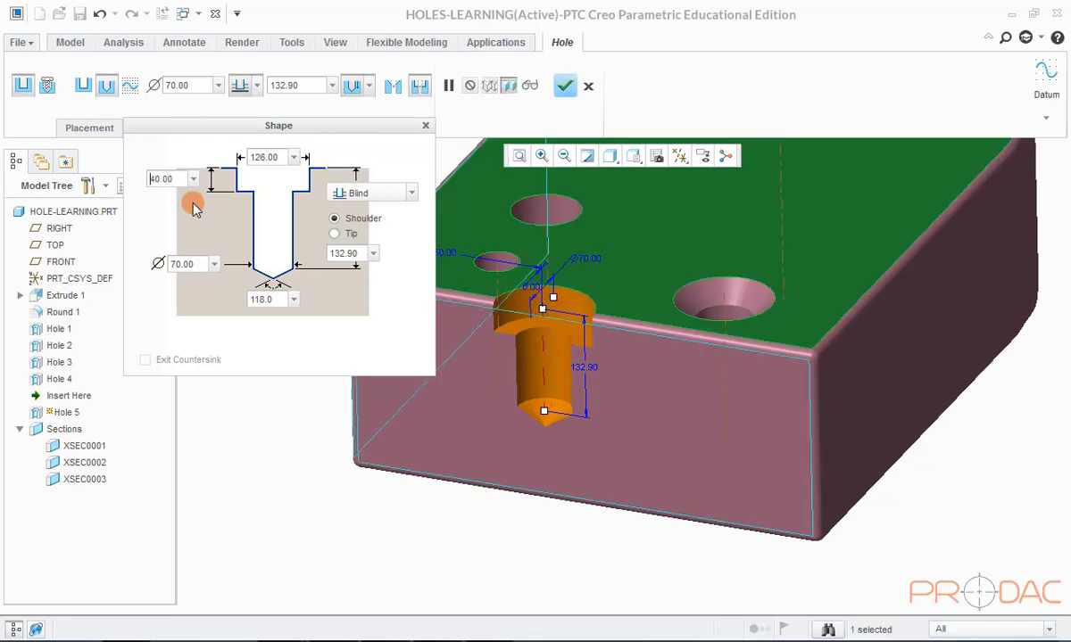
Set the counterbore diameter to 100 and the drilled hole diameter to 60
double_click(263, 158)
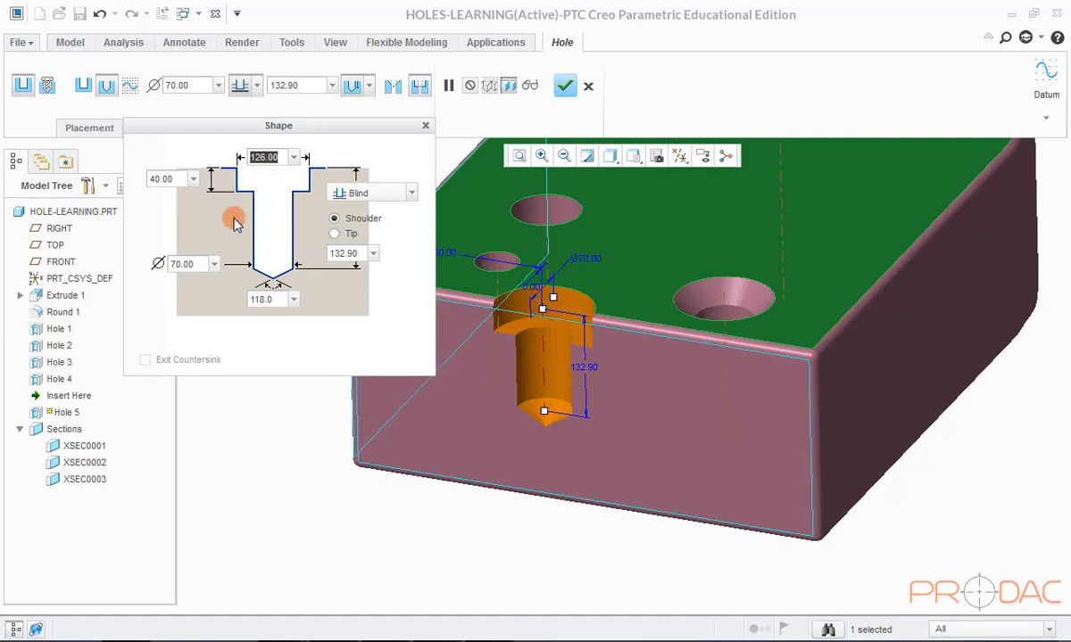
text(10)
key(Return)
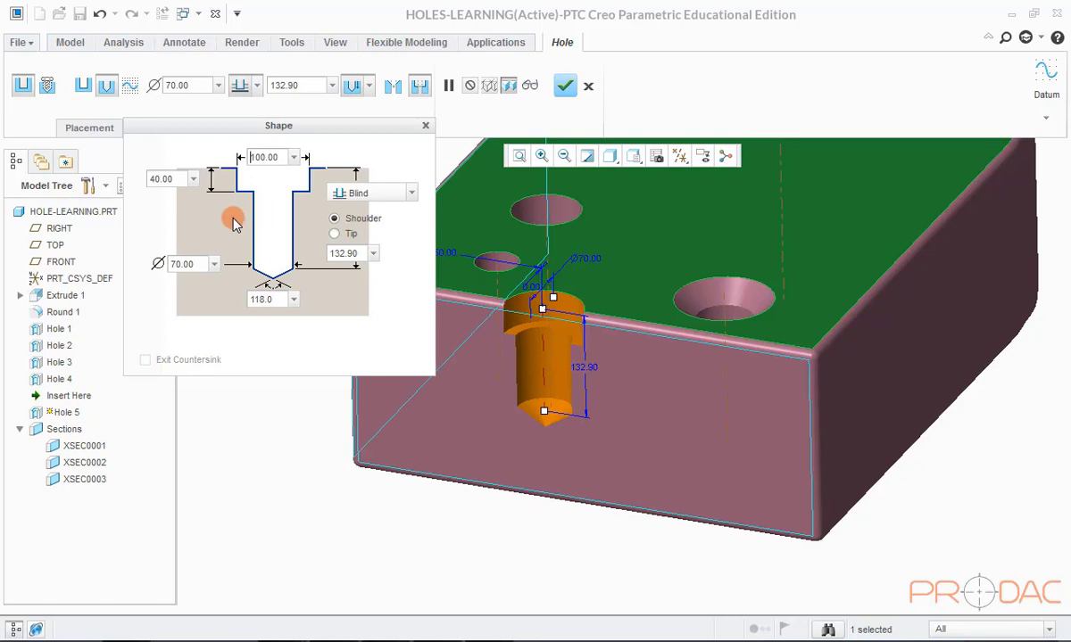
double_click(181, 264)
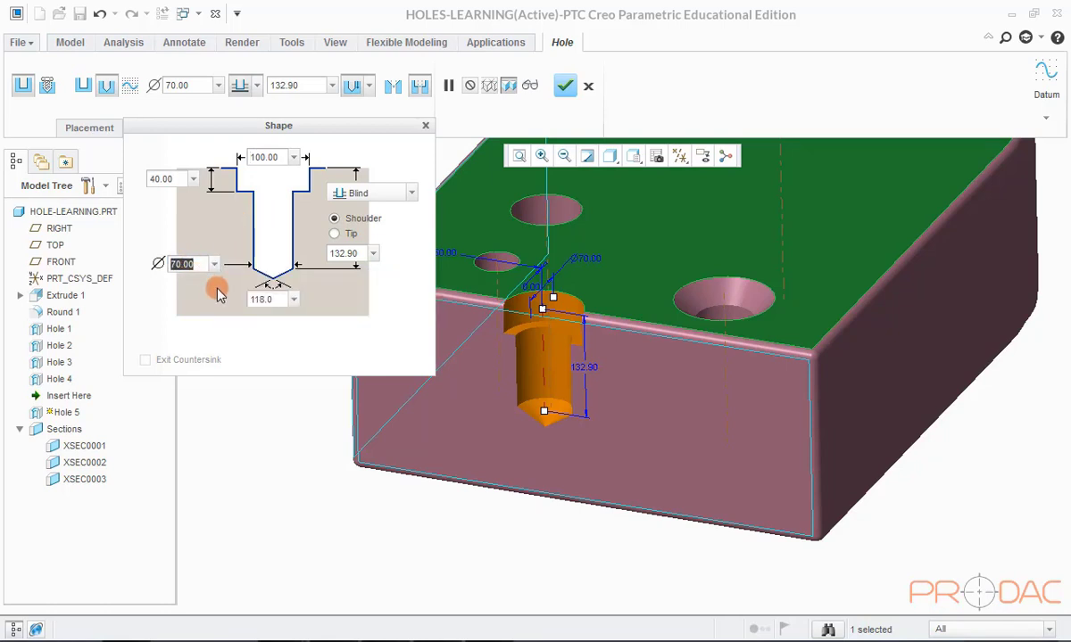
text(60)
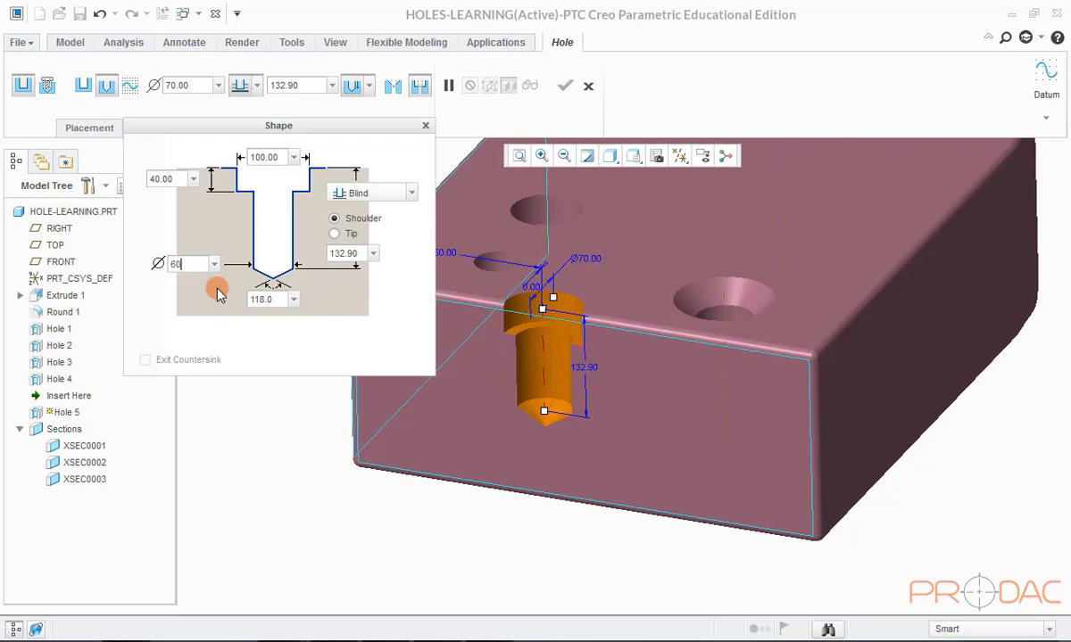
key(Return)
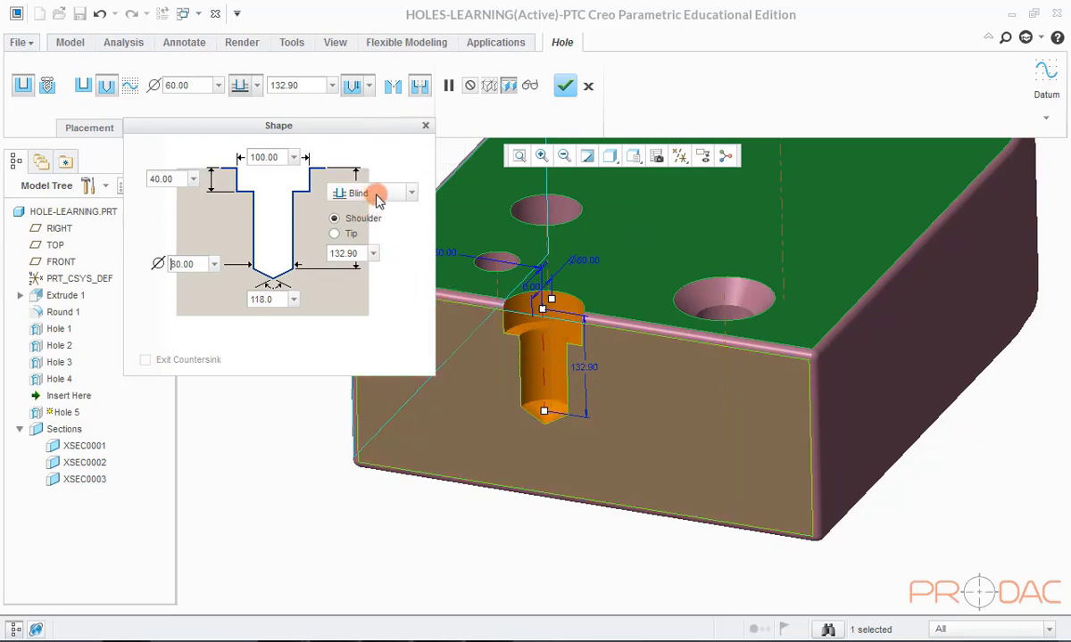
Try the To Next depth option for the counterbored hole and switch back to Blind
click(373, 190)
click(372, 228)
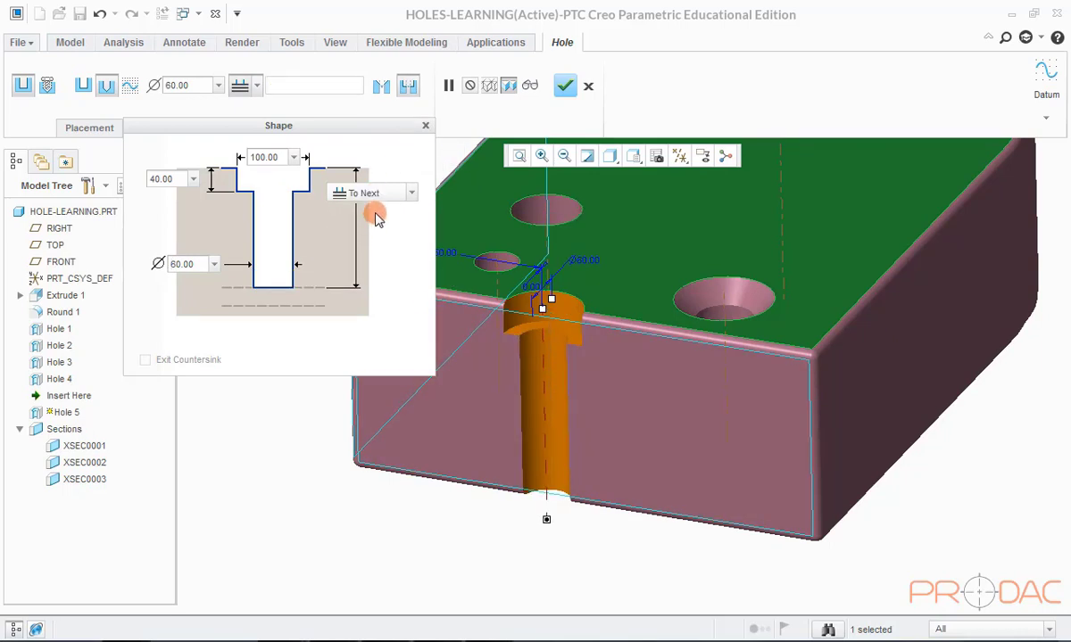
click(374, 192)
click(372, 212)
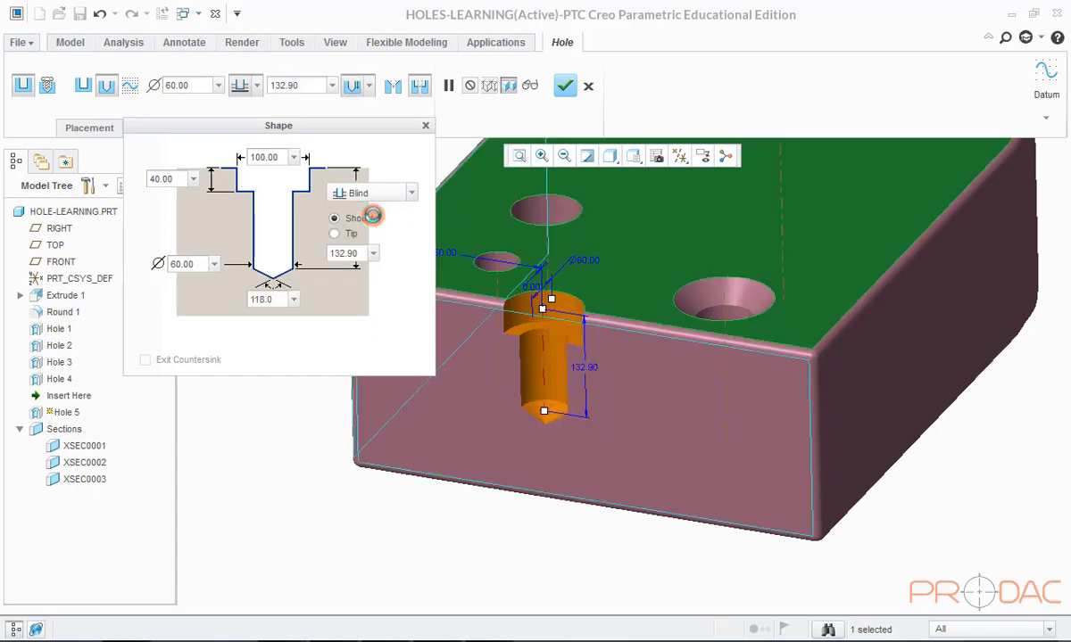
click(385, 198)
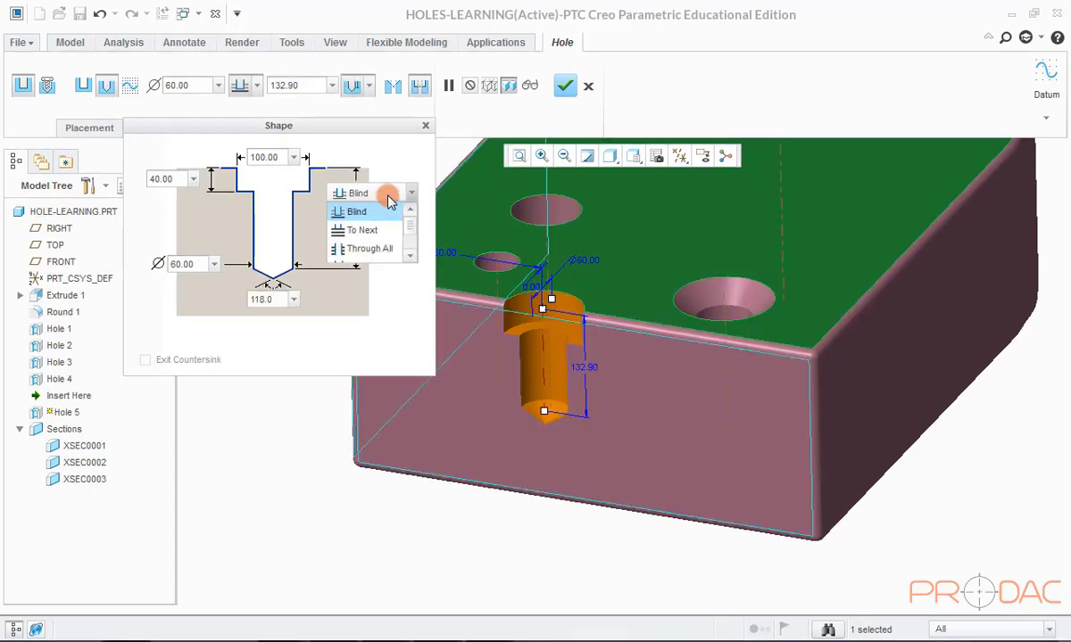
click(387, 197)
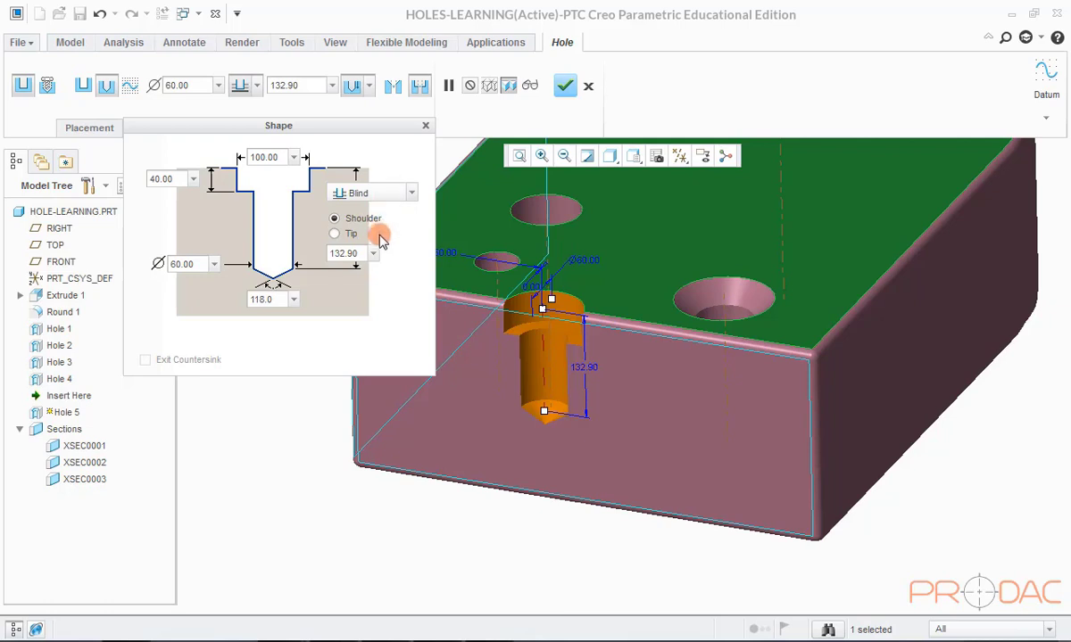
Set the hole's blind depth, measured to the shoulder, to 140 and close the shape settings
drag(347, 253, 361, 252)
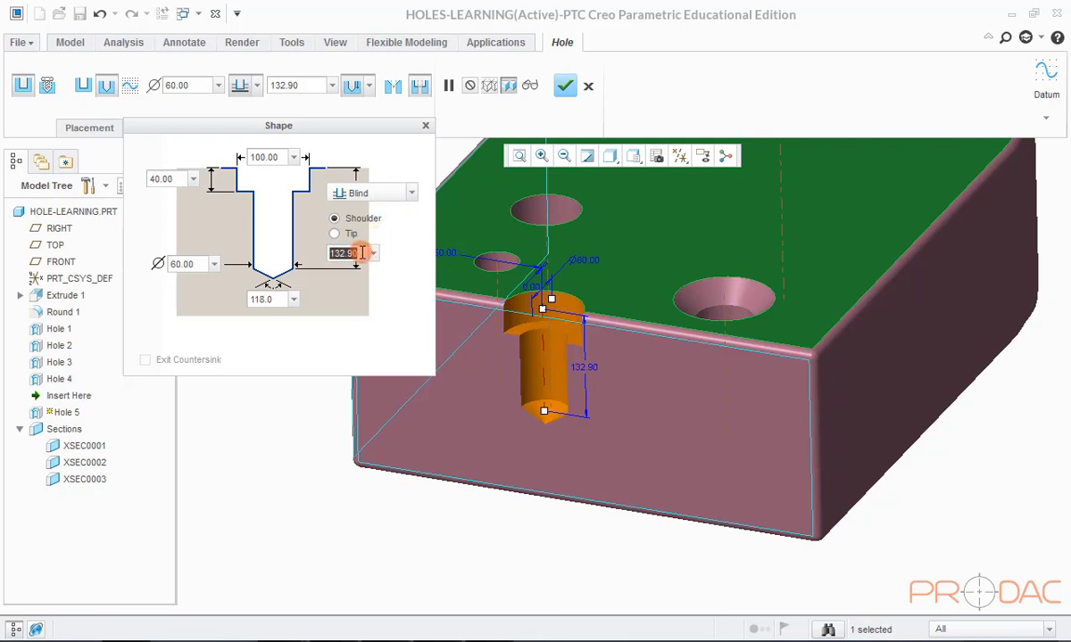
text(140)
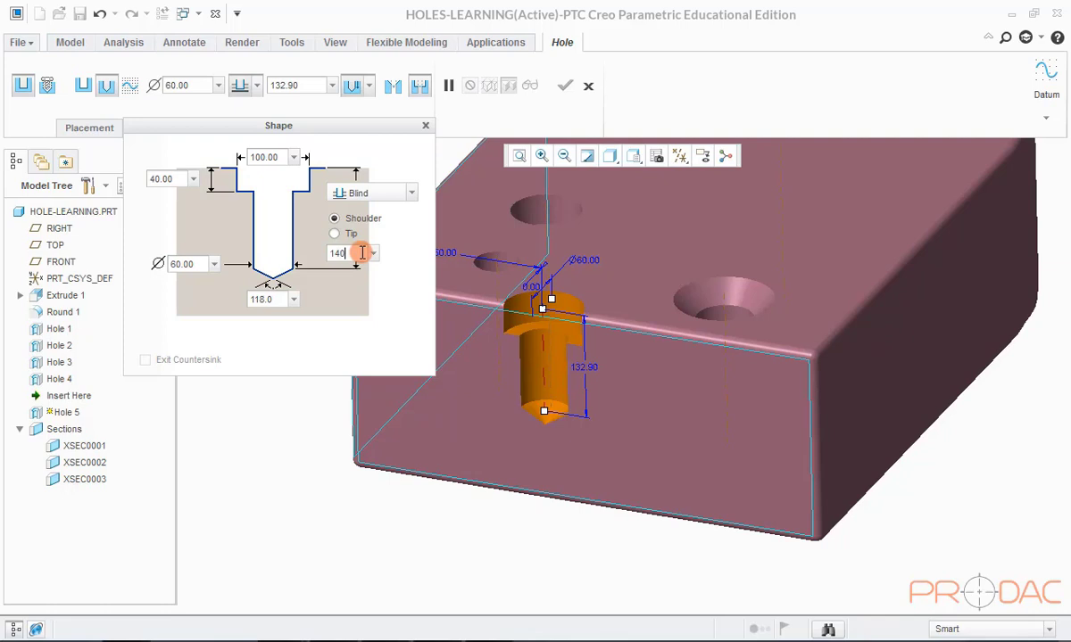
key(Return)
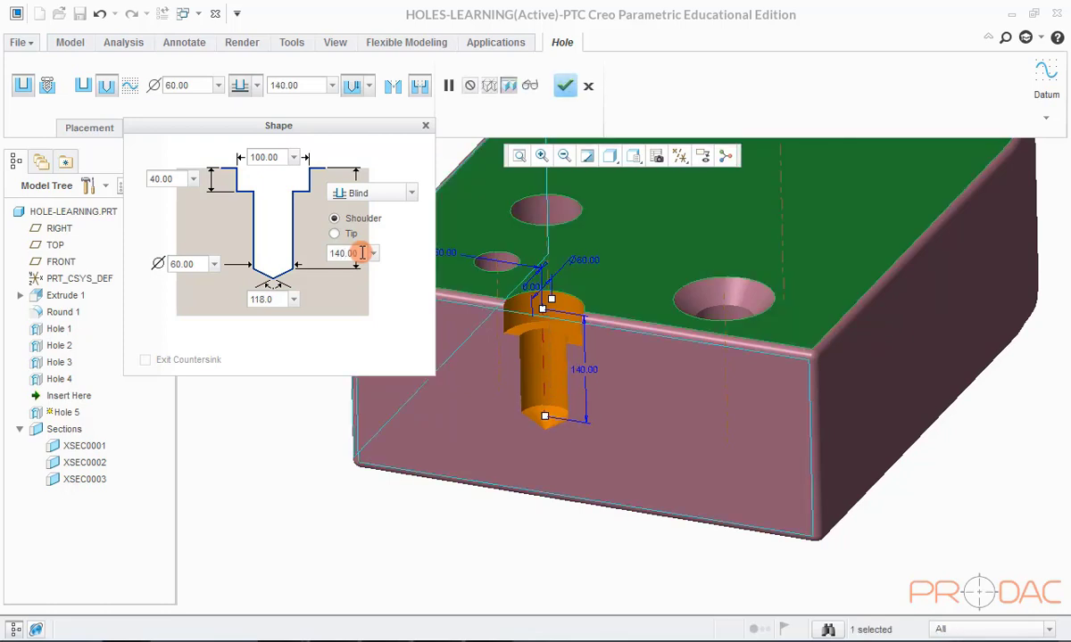
click(425, 125)
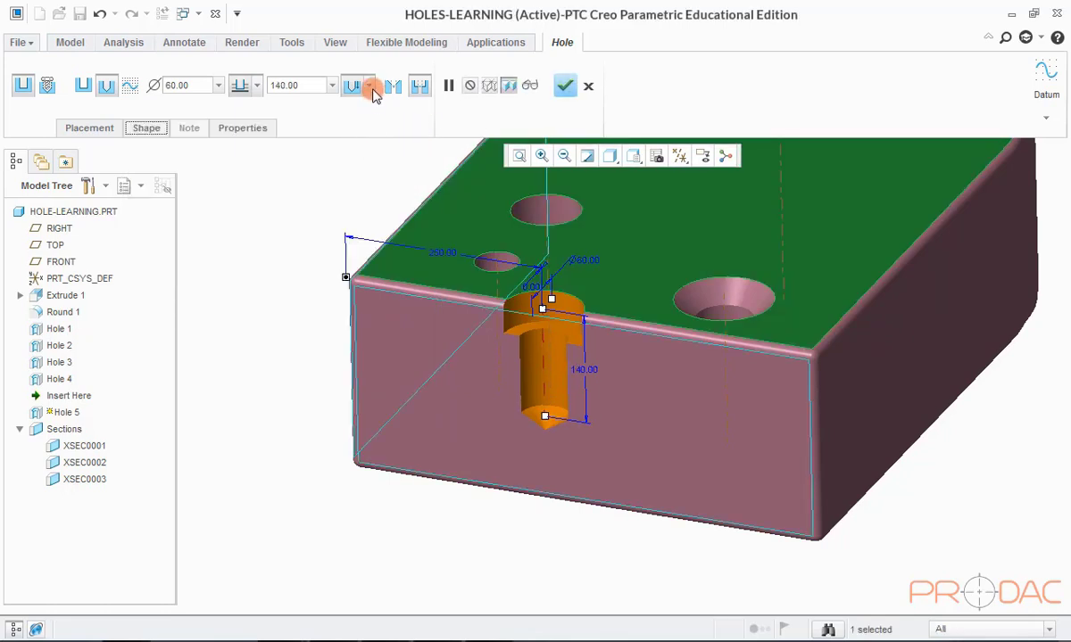
Switch the drill depth to be measured to the hole's tip and complete the counterbored hole
click(369, 86)
click(354, 134)
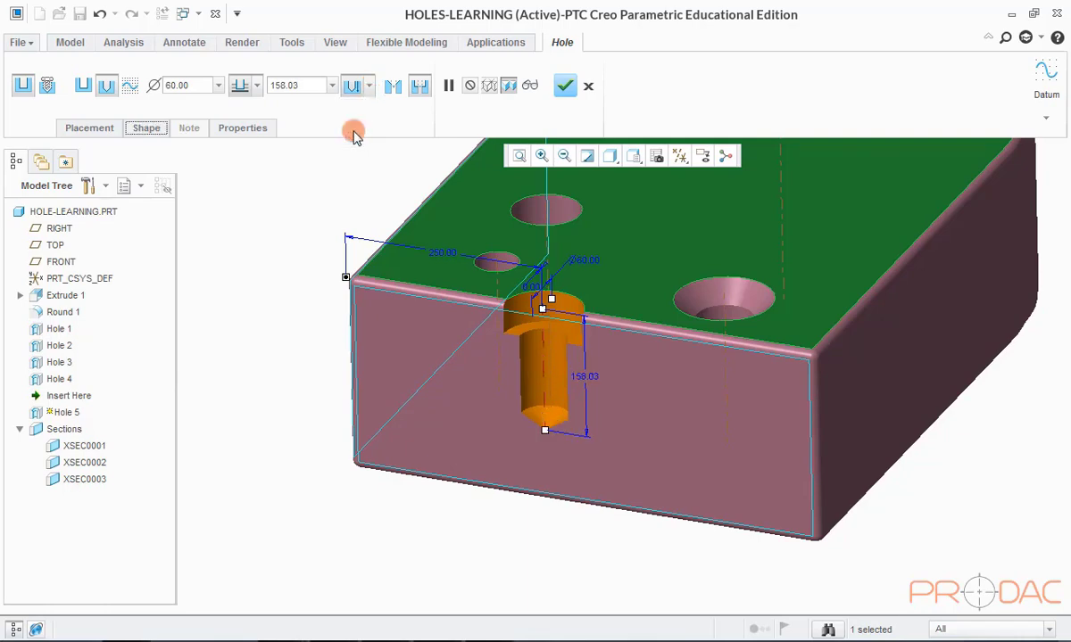
middle_drag(454, 251, 565, 267)
click(572, 383)
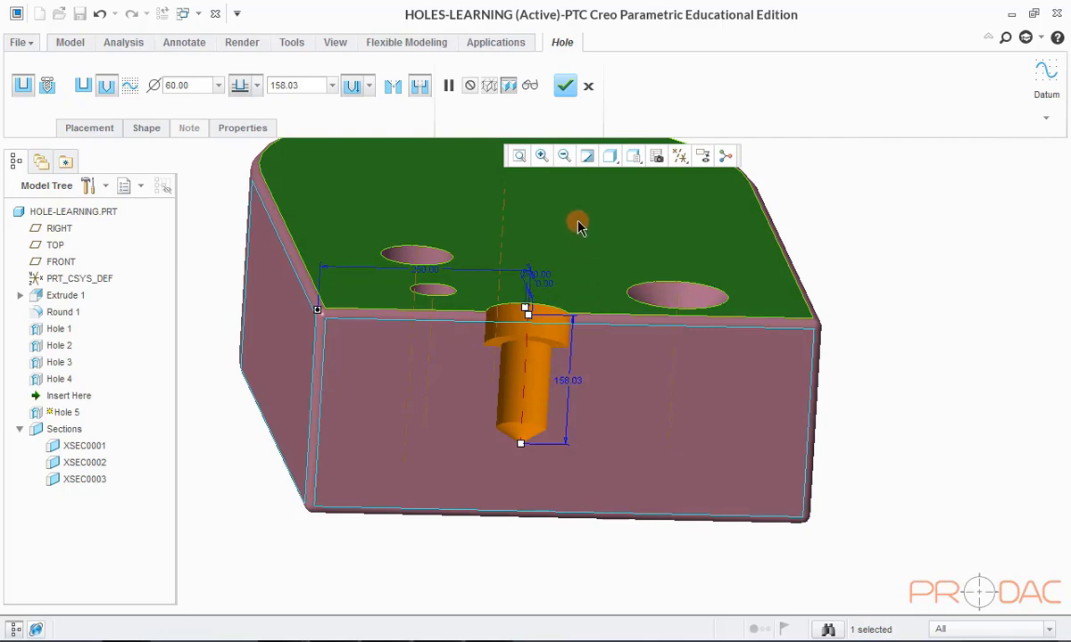
click(565, 86)
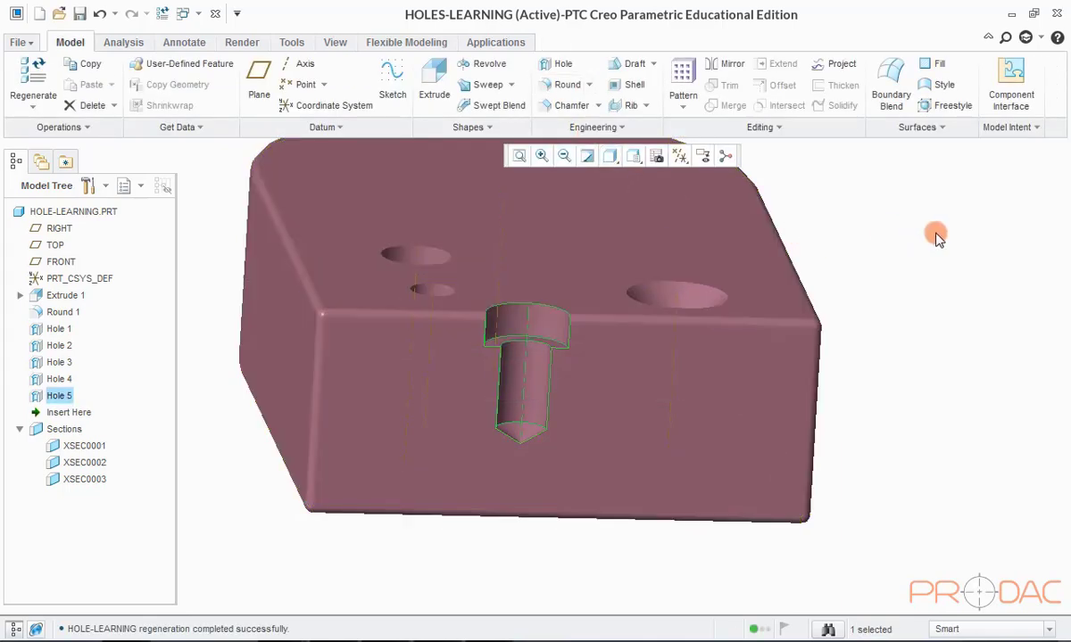
Redefine the counterbored hole, changing its offset from the flat end face so it lies fully inside the block
middle_drag(772, 379, 760, 359)
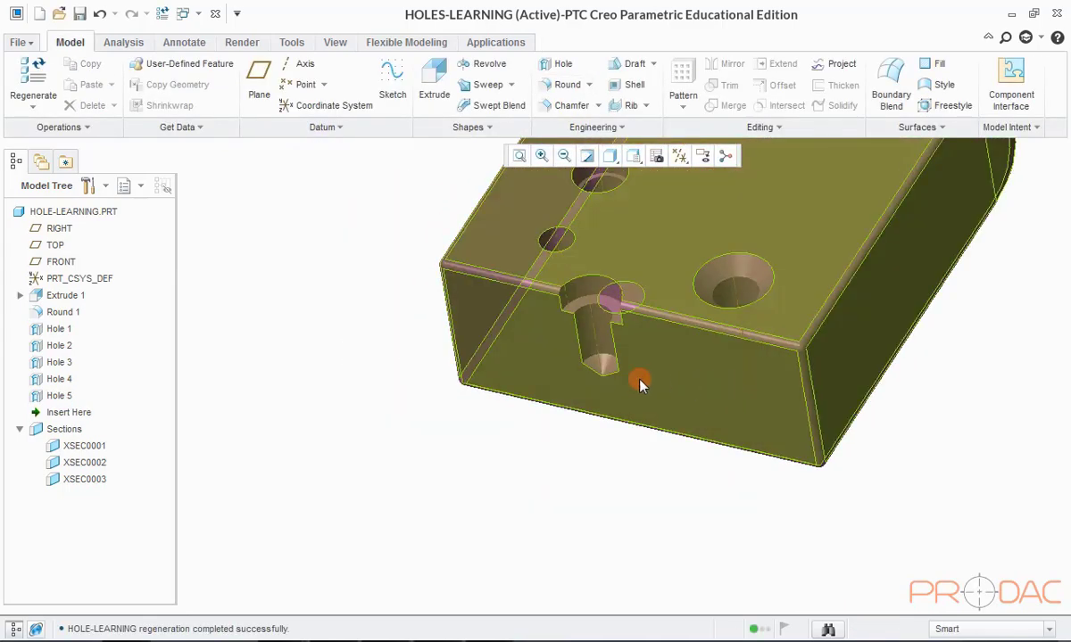
click(605, 355)
right_click(343, 298)
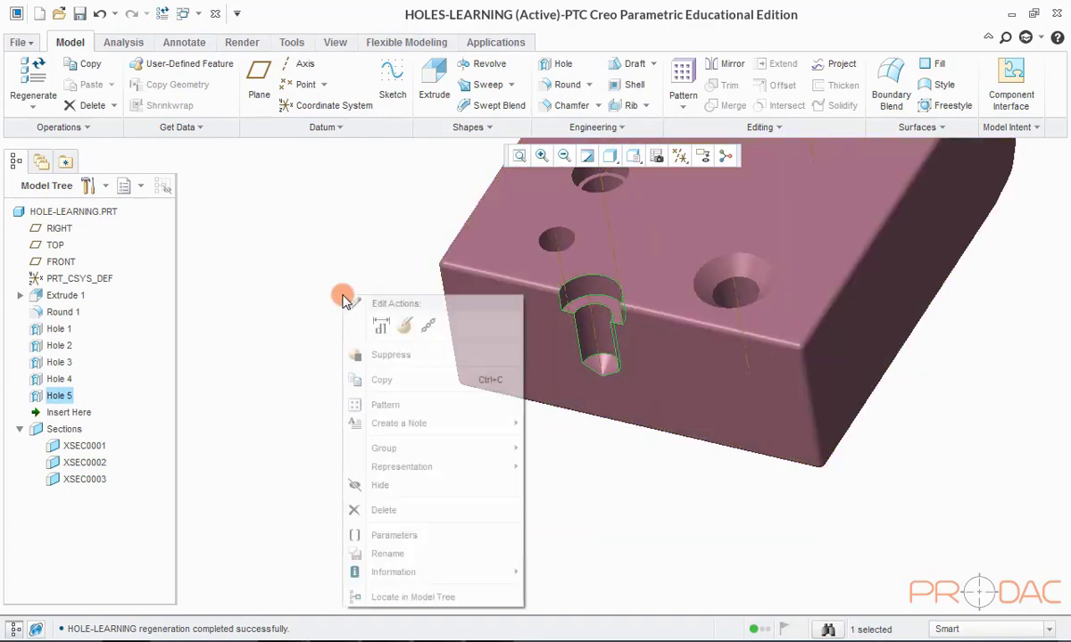
click(401, 324)
middle_drag(375, 370, 444, 393)
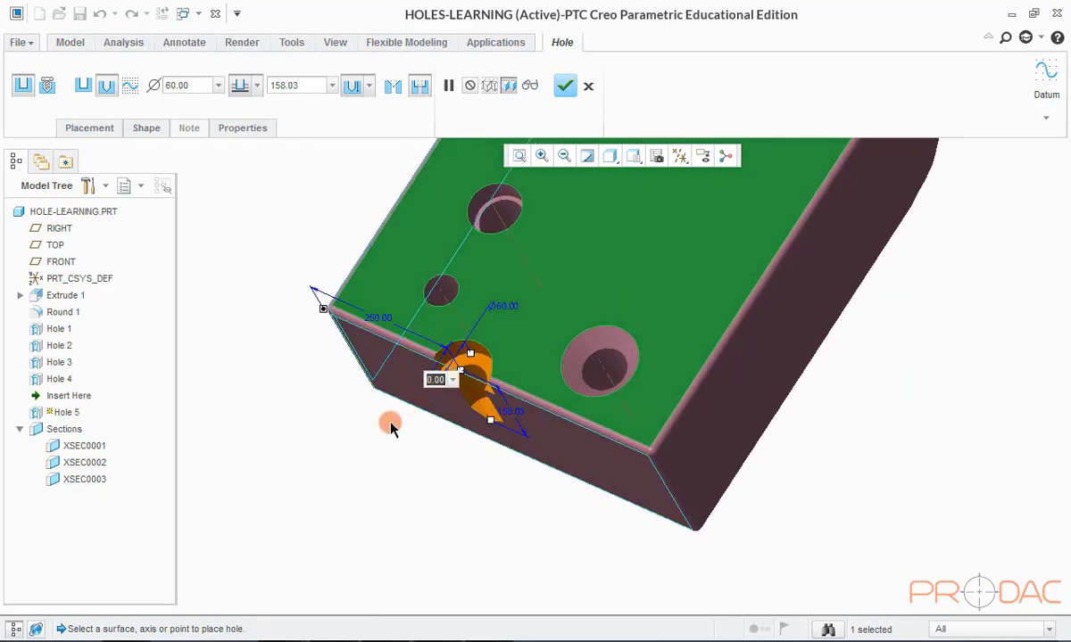
text(-25)
key(Return)
middle_drag(390, 427, 520, 106)
click(560, 85)
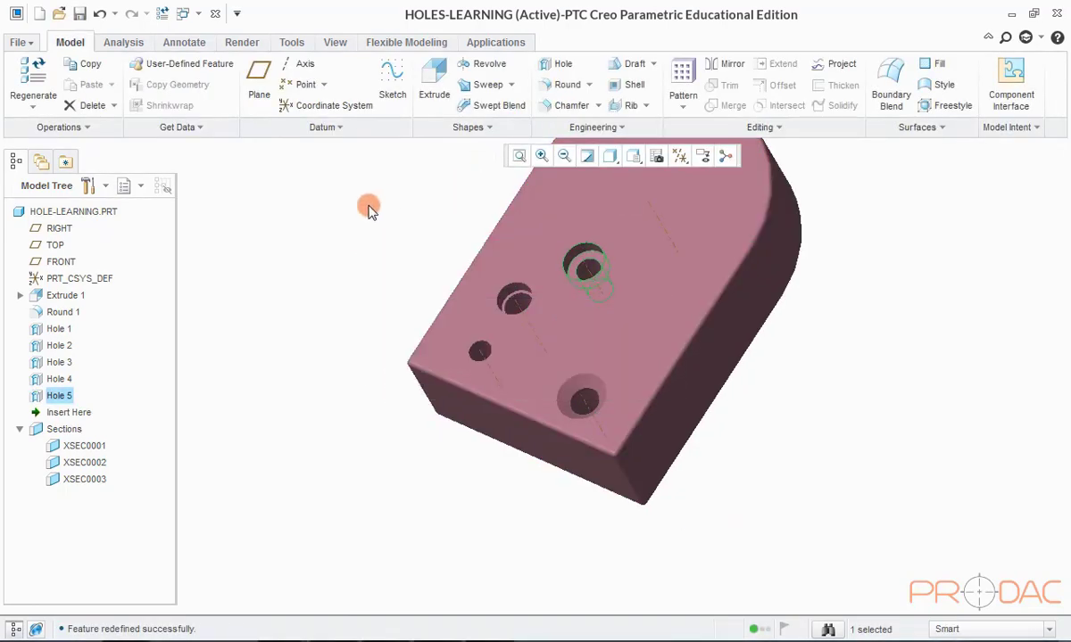
middle_drag(370, 208, 609, 406)
scroll(608, 404, up, 3)
middle_drag(536, 366, 397, 297)
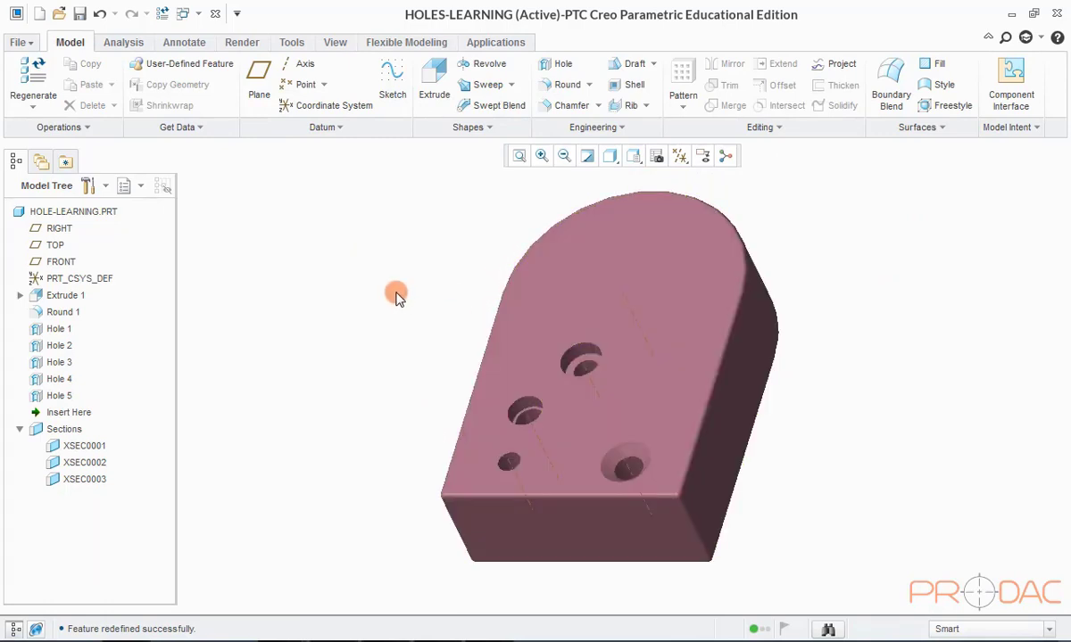